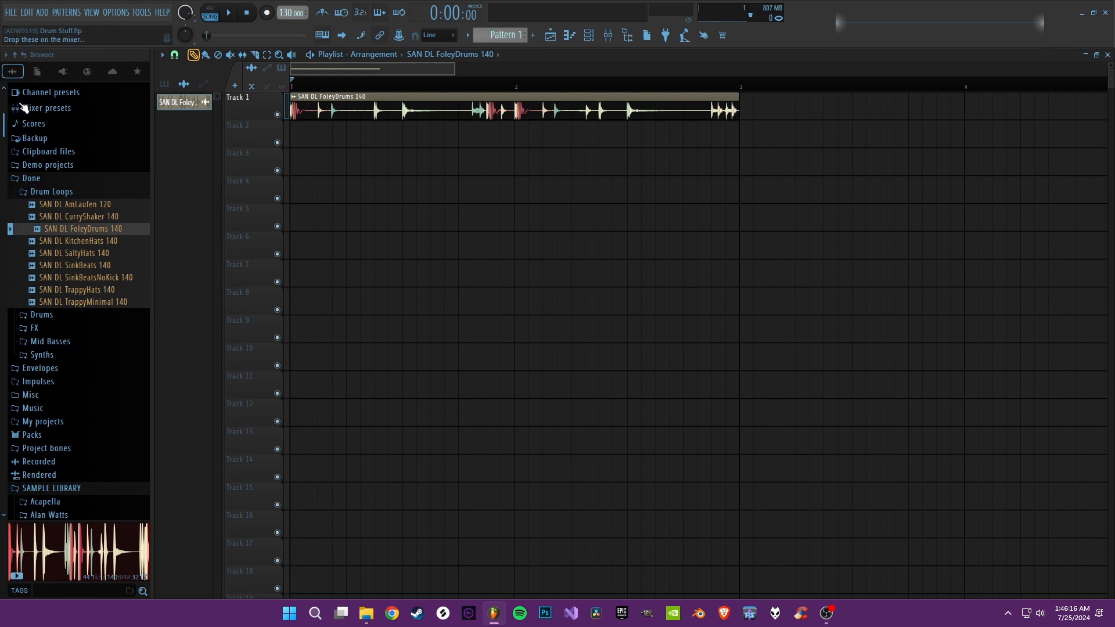
- Delete the SAN DL FoleyDrums 140 audio clip from the project
right_click(179, 105)
key("d")
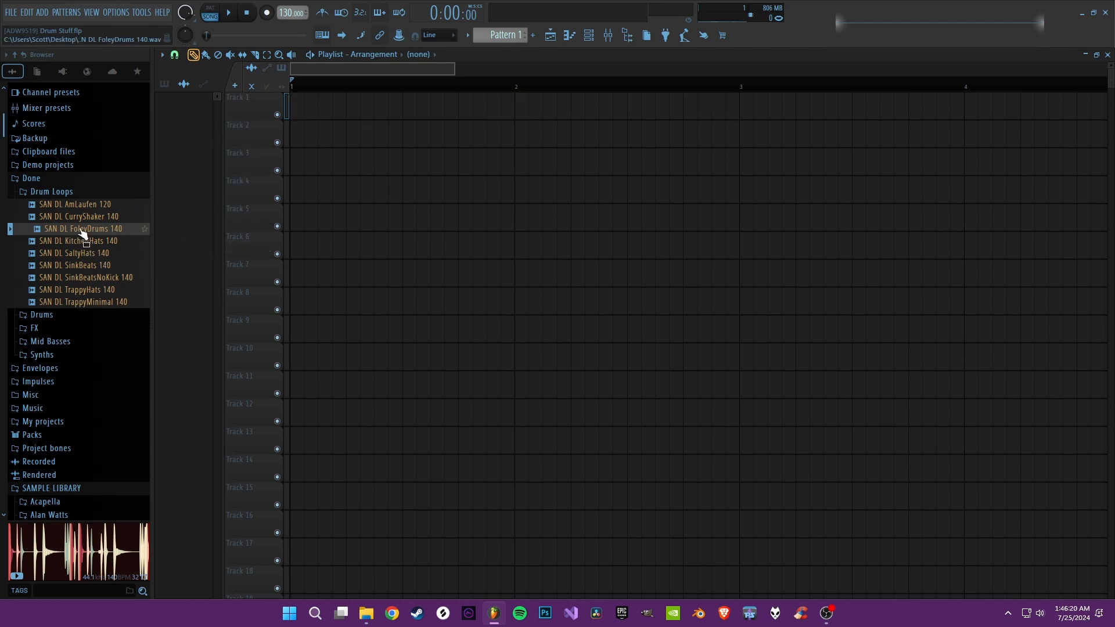
- Audition the samples in the Drum Loops folder, including SaltyHats, SinkBeatsNoKick, TrappyHats and CurryShaker, to compare source loops
key("Up")
key("Down")
key("Down")
key("Down")
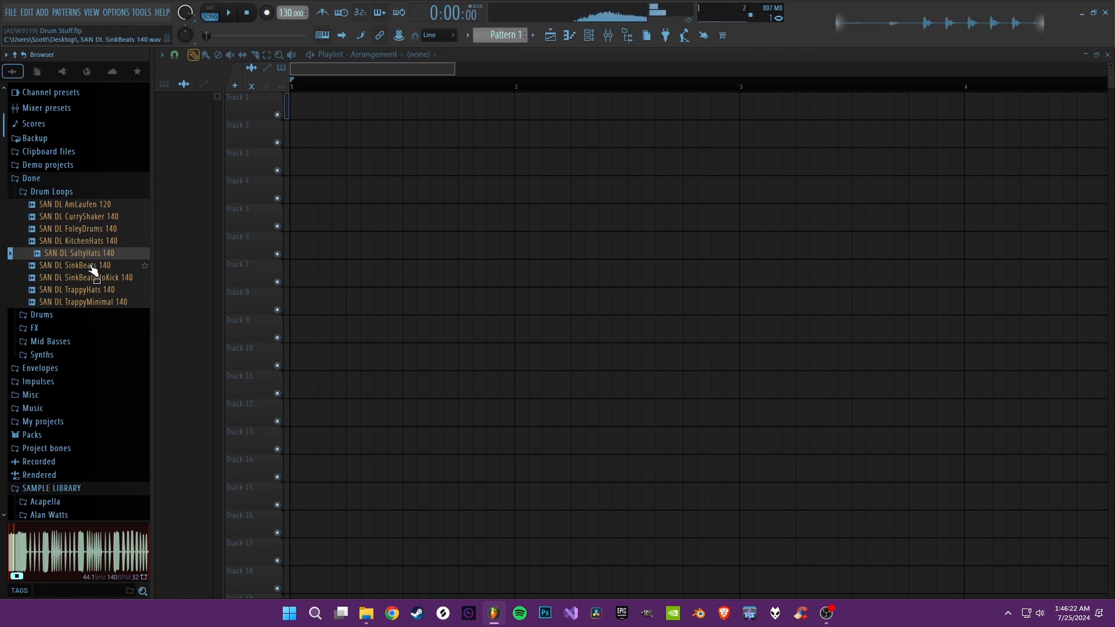
key("Down")
key("Down")
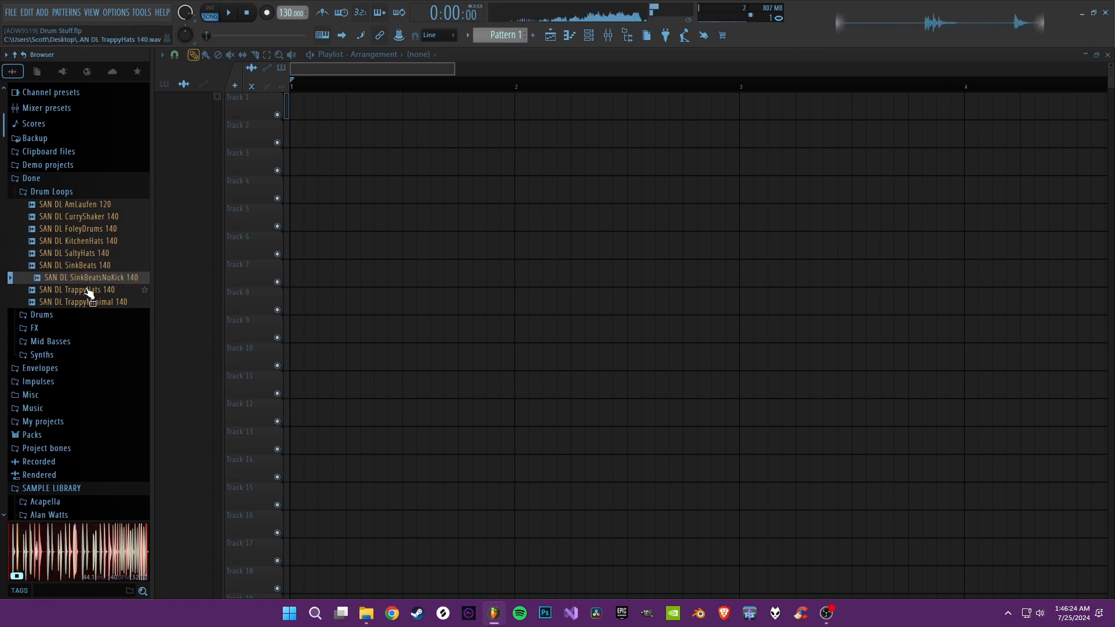
left_click(90, 290)
left_click(90, 269)
left_click(90, 217)
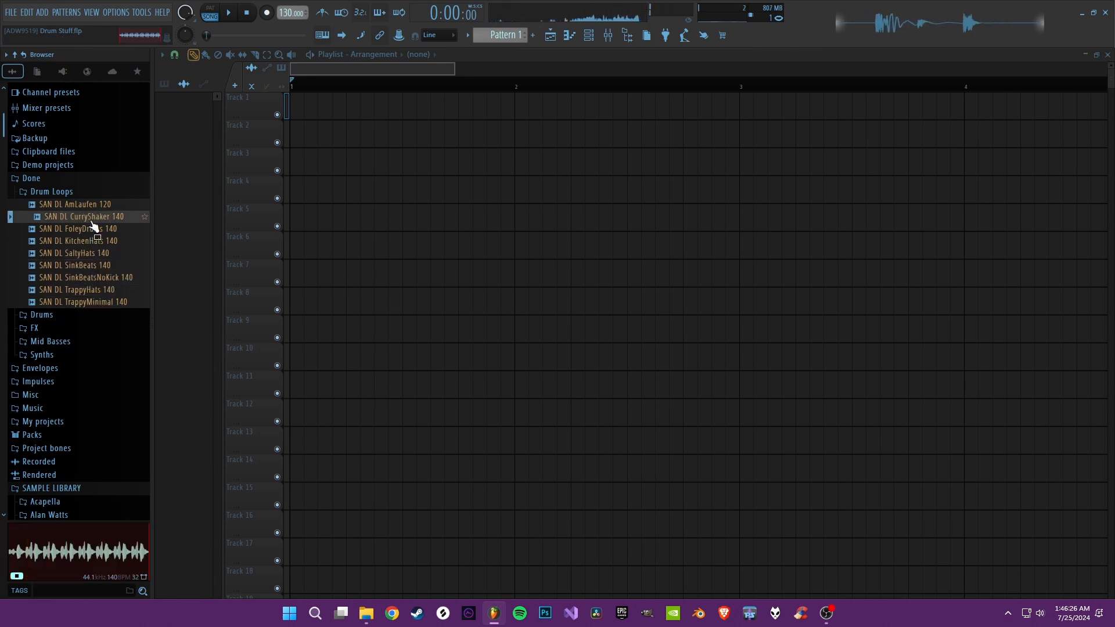
- Place the SAN DL FoleyDrums 140 loop at the start of Track 1 and play it back
left_click(90, 230)
left_click_drag(285, 134, 291, 108)
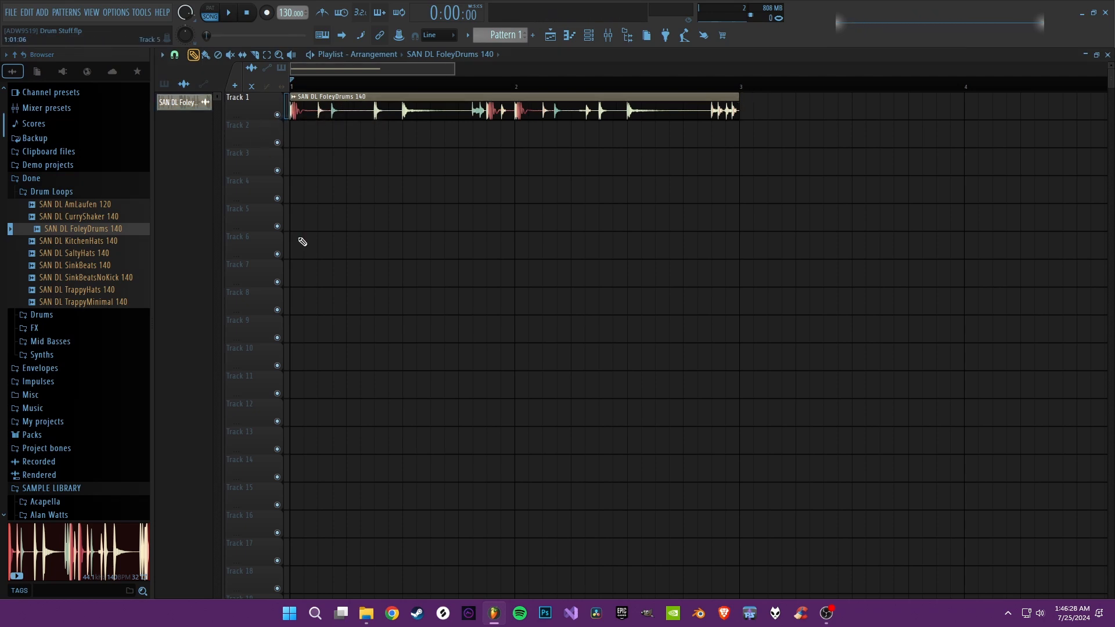
key("space")
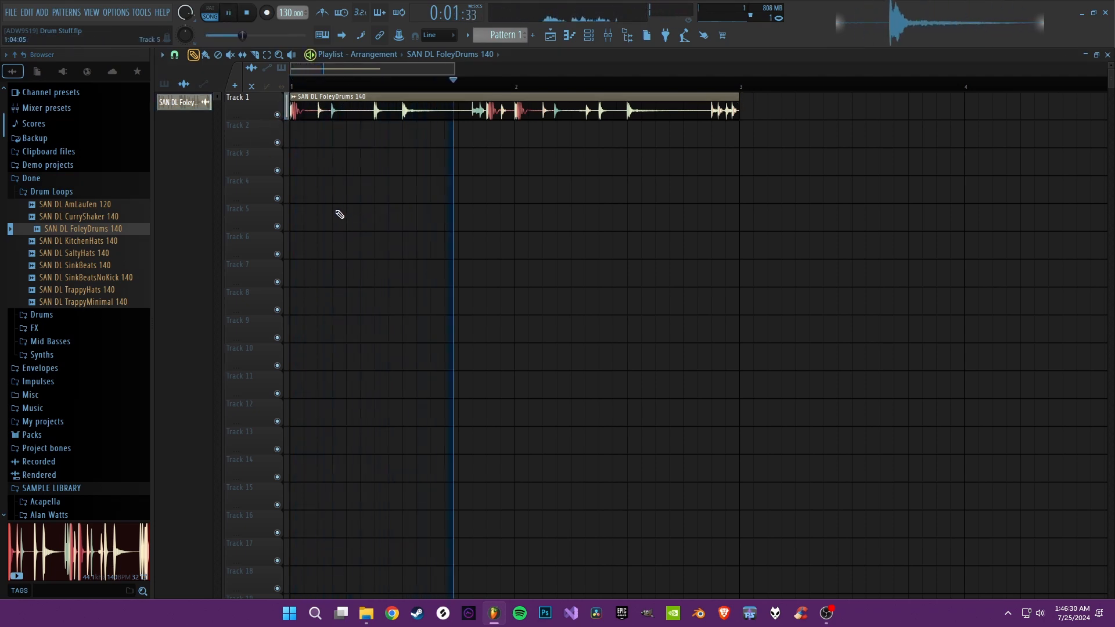
key("space")
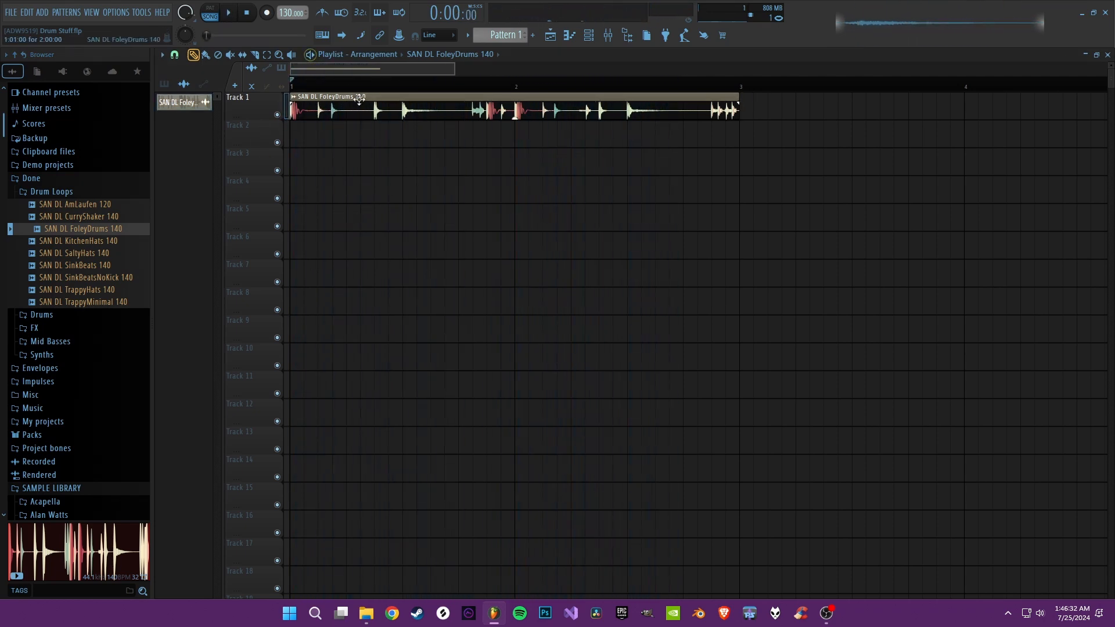
- On the FoleyDrums mixer track, move OTT to slot 3 and audition Patcher's Omega-Comb preset in slot 1
double_click(693, 119)
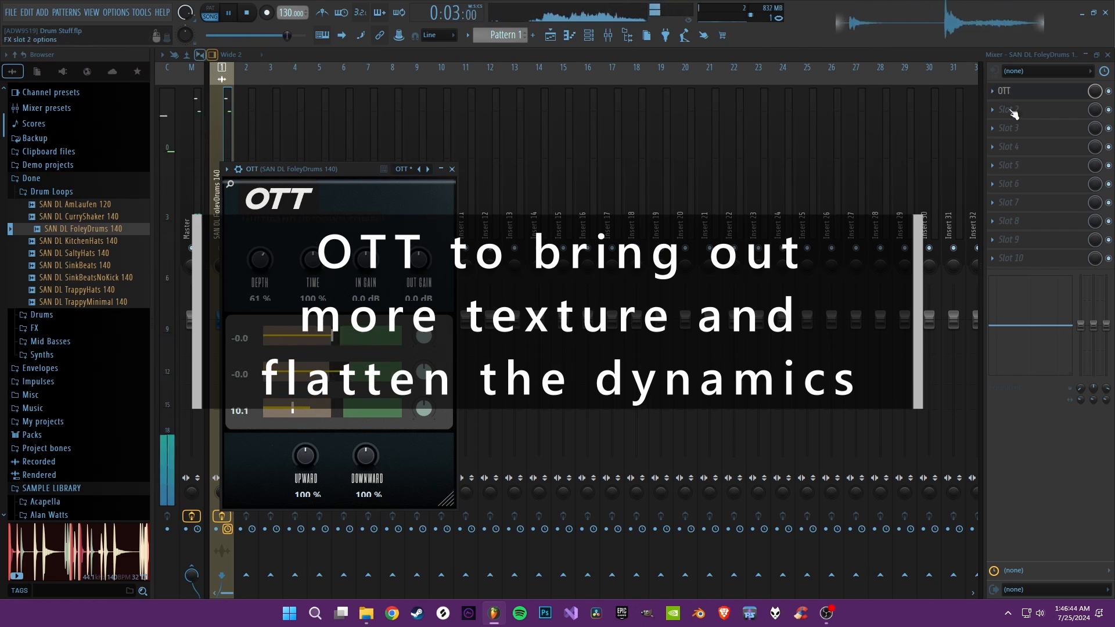
left_click_drag(1002, 92, 1013, 129)
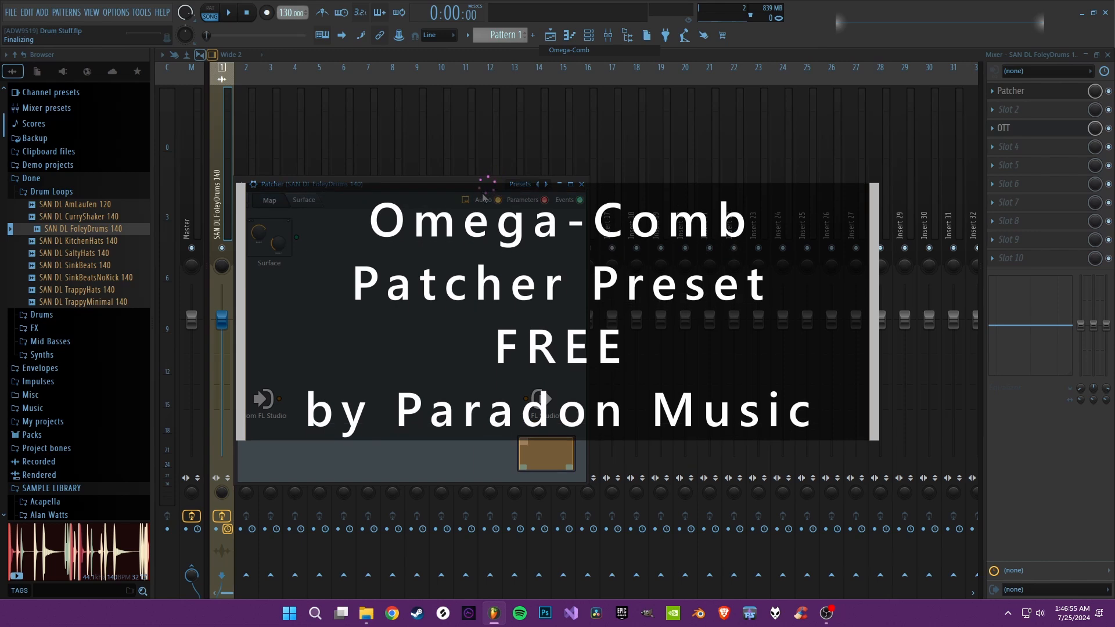
left_click_drag(473, 182, 473, 140)
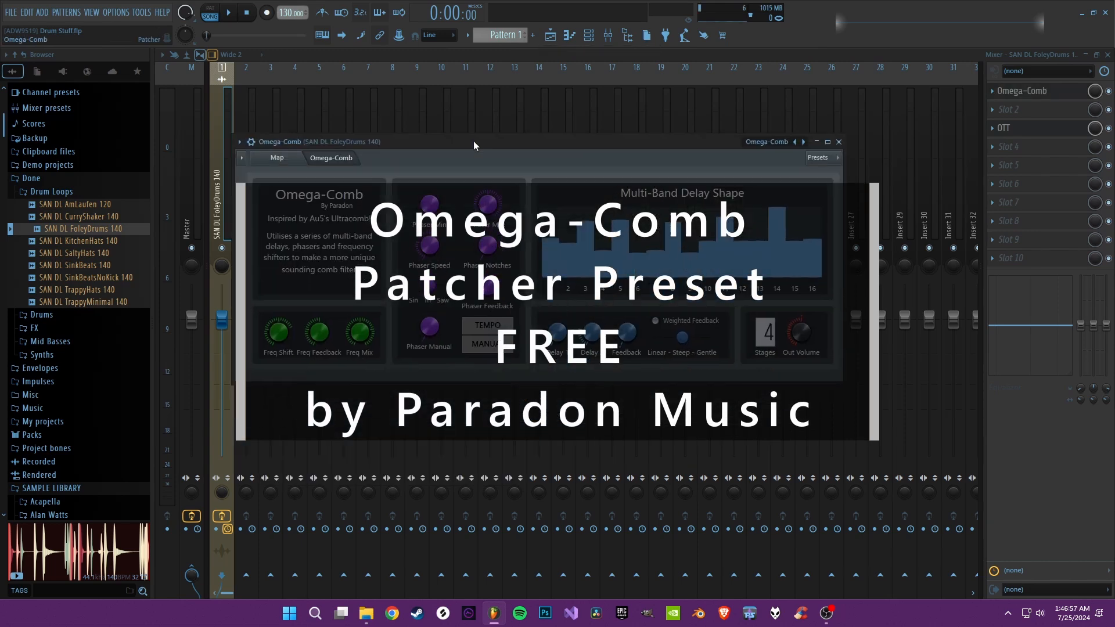
key("space")
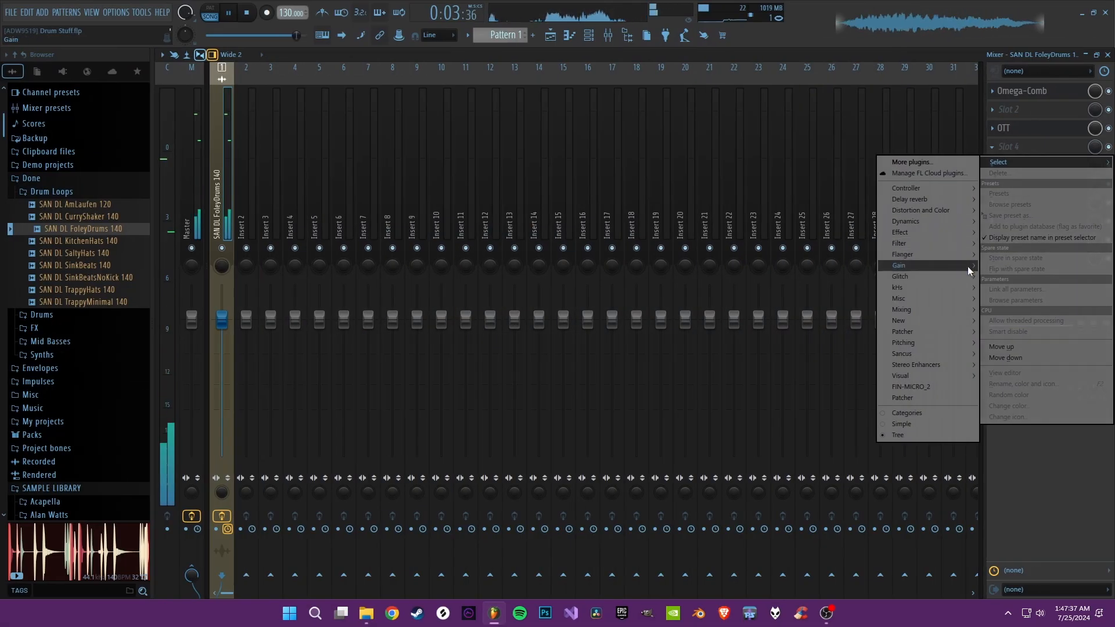
- Load Vocodex into slot 4 of the FoleyDrums mixer track and raise its added noise level
mouse_move(942, 302)
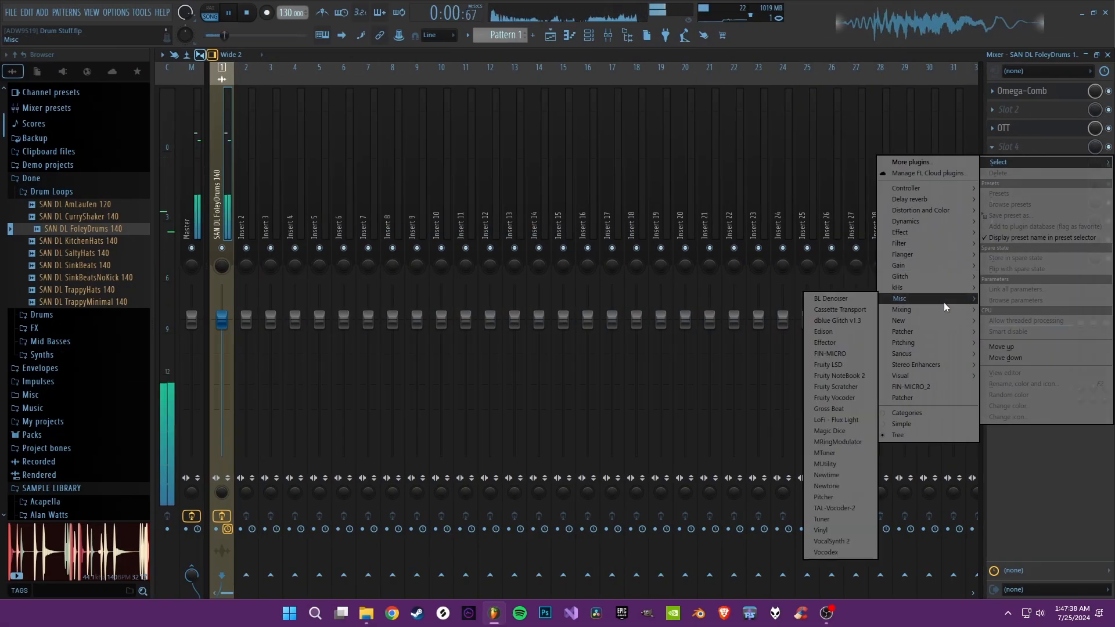
left_click(848, 552)
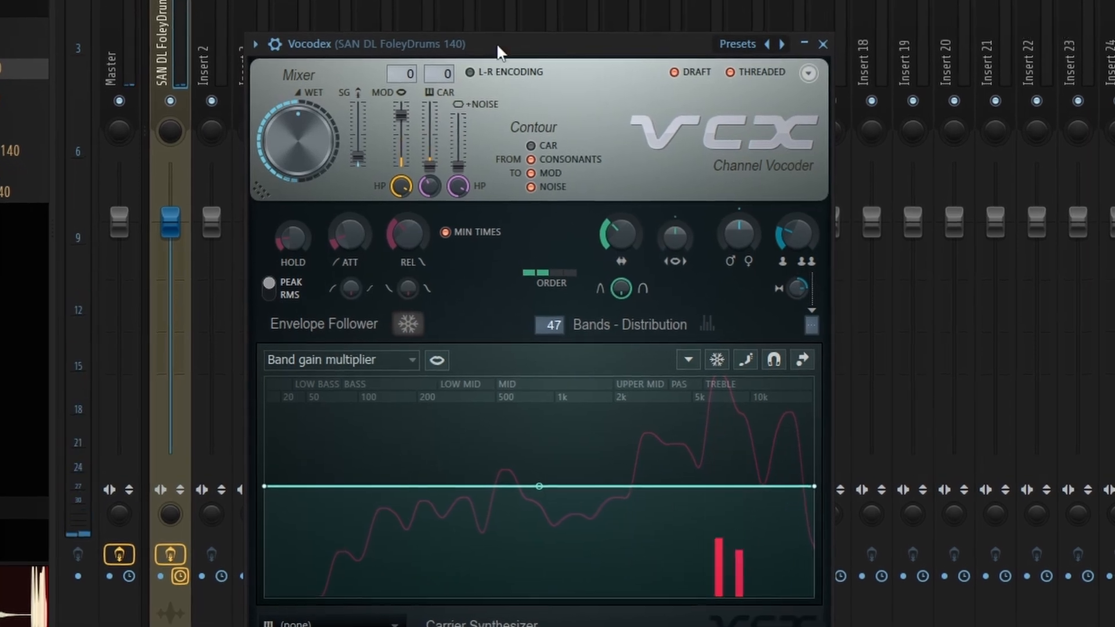
left_click_drag(458, 167, 458, 114)
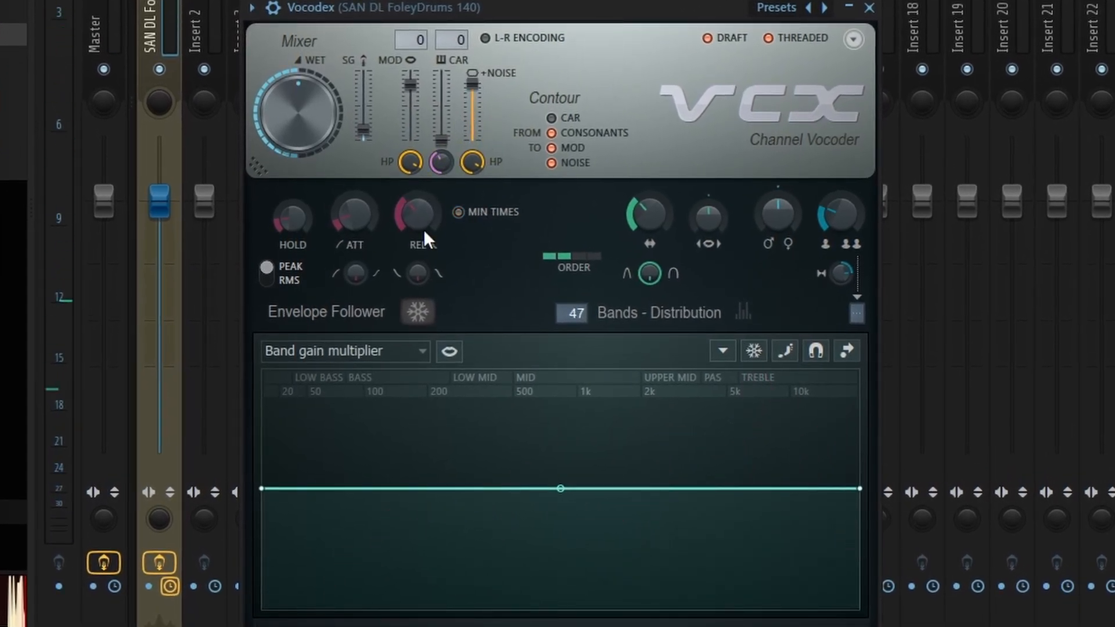
- Turn off Vocodex's draft mode, maximize its bandwidth, lengthen the envelope release and adjust the noise level while auditioning the loop
key("space")
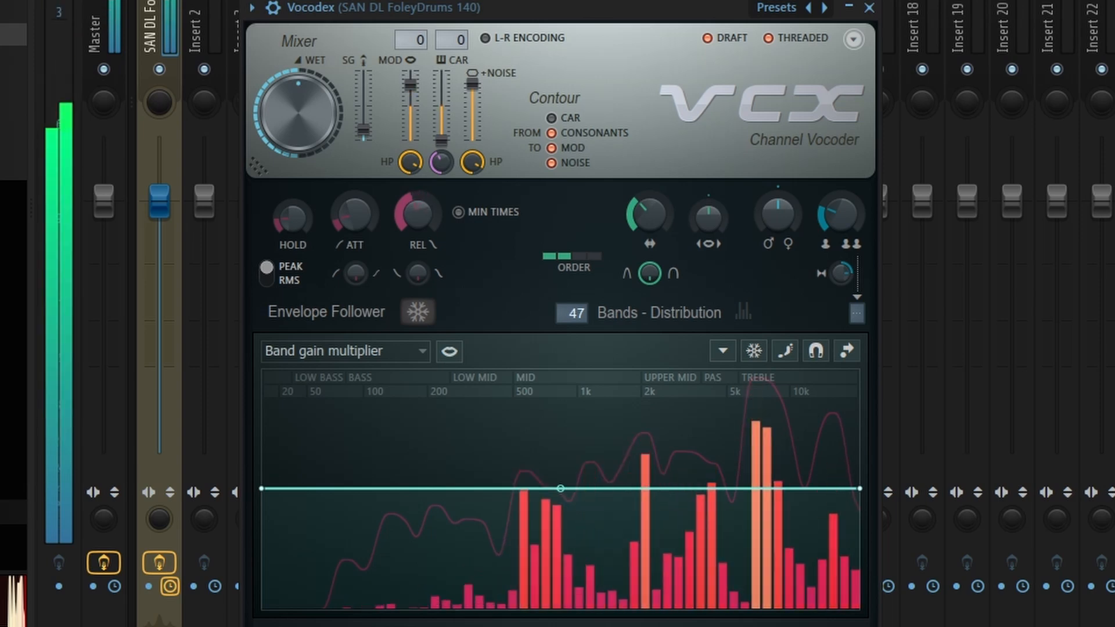
key("space")
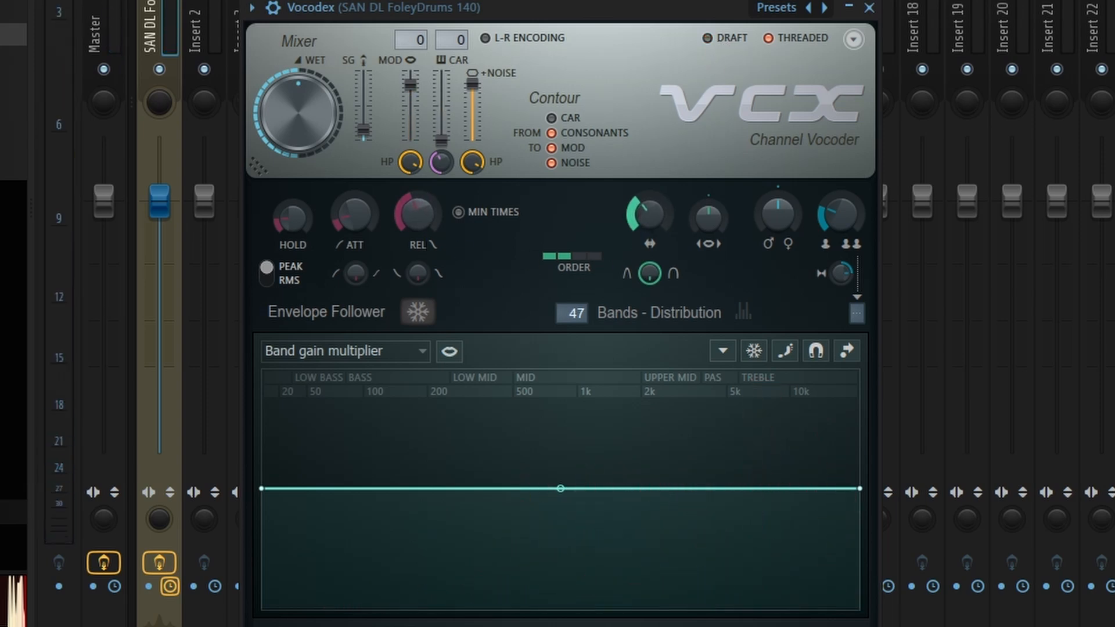
key("space")
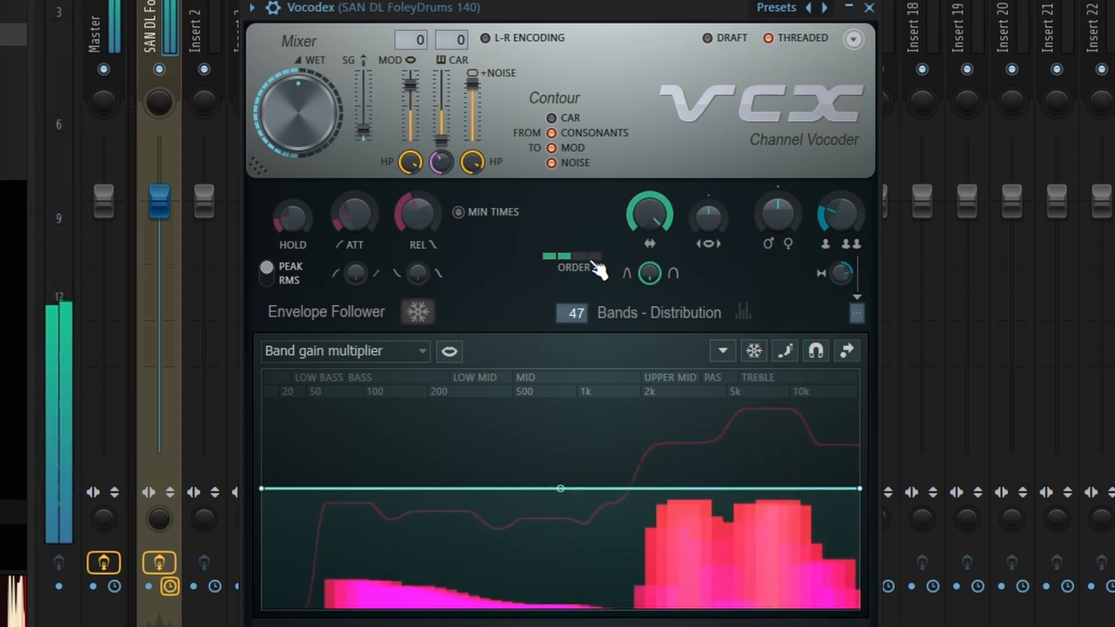
left_click_drag(426, 216, 426, 185)
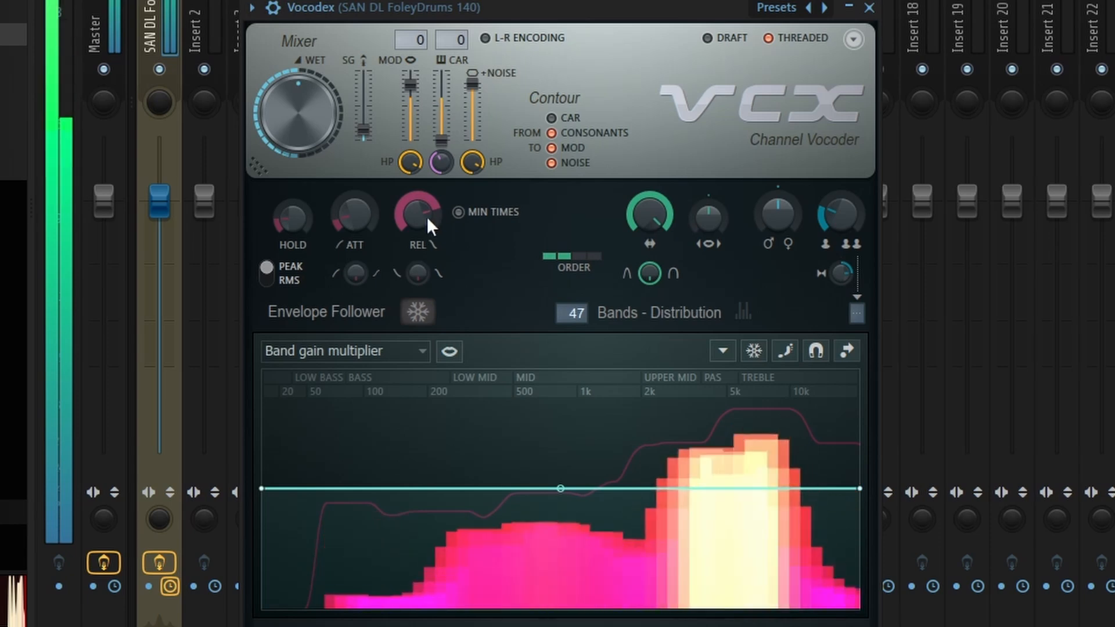
left_click_drag(478, 88, 477, 108)
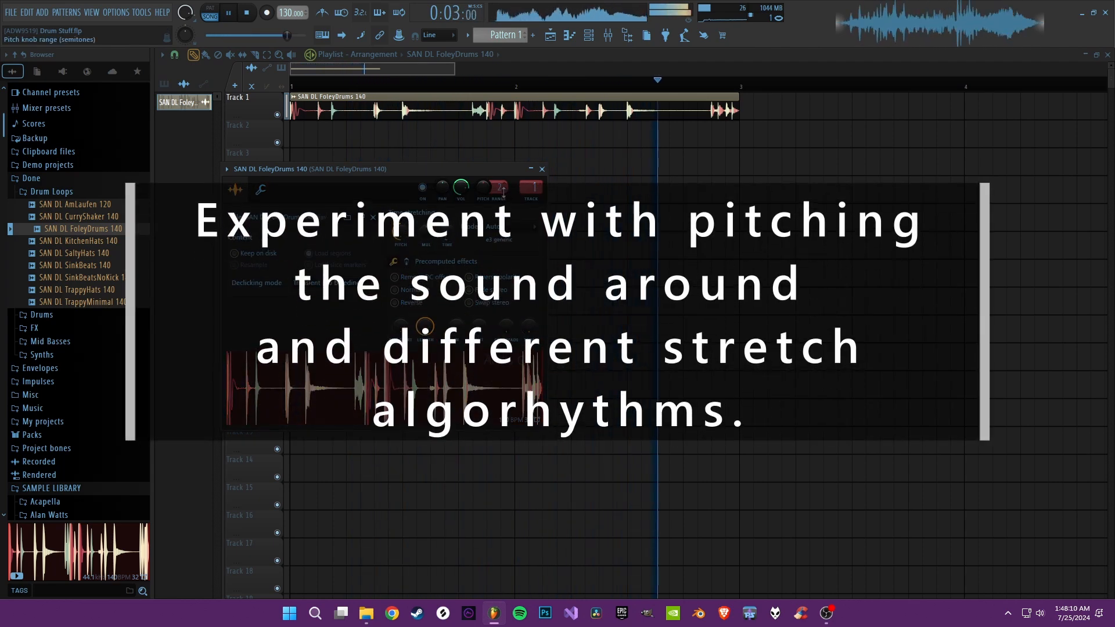
- Try a different time-stretching algorithm on the FoleyDrums sample and audition it
left_click(503, 264)
key("space")
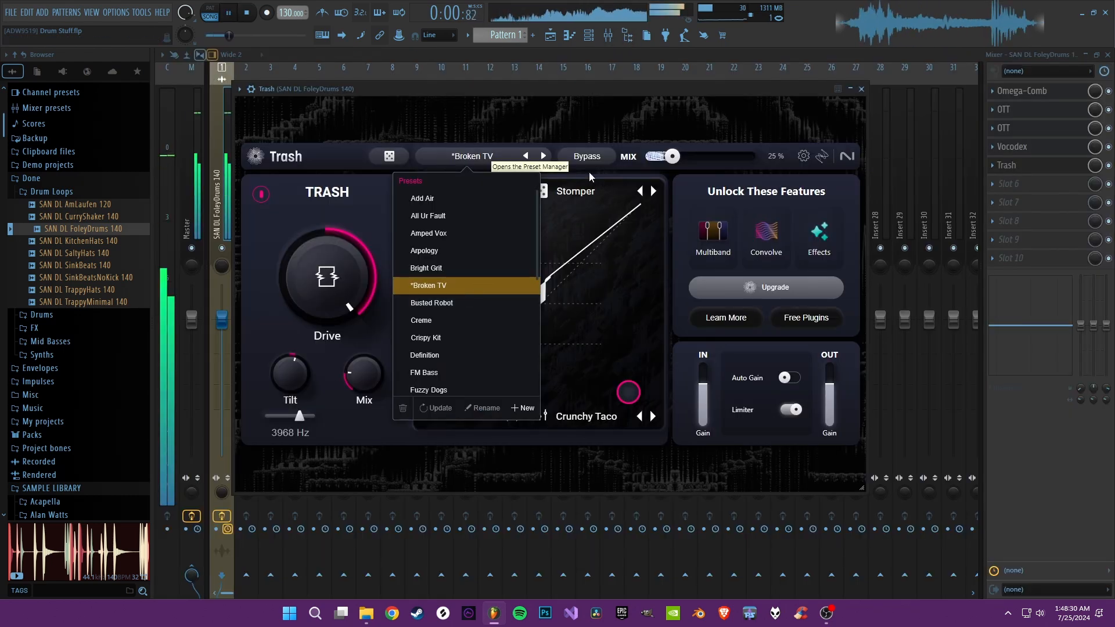
- Raise the Mix of Trash's Broken TV preset to 94 % and move Trash up to slot 2
left_click(589, 172)
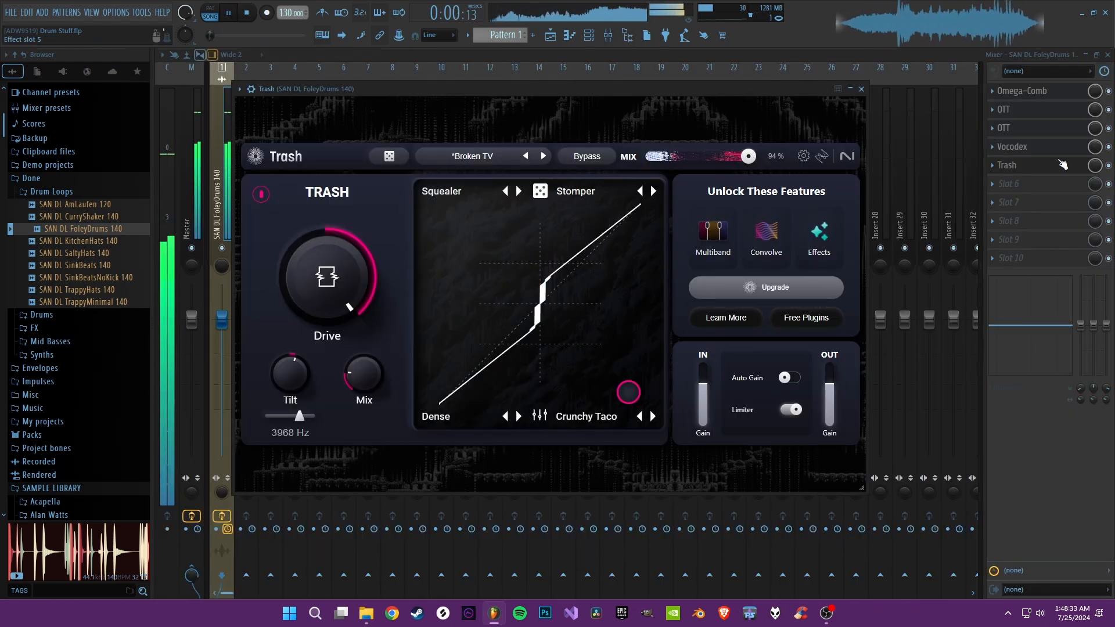
scroll(1037, 133, "up", 3)
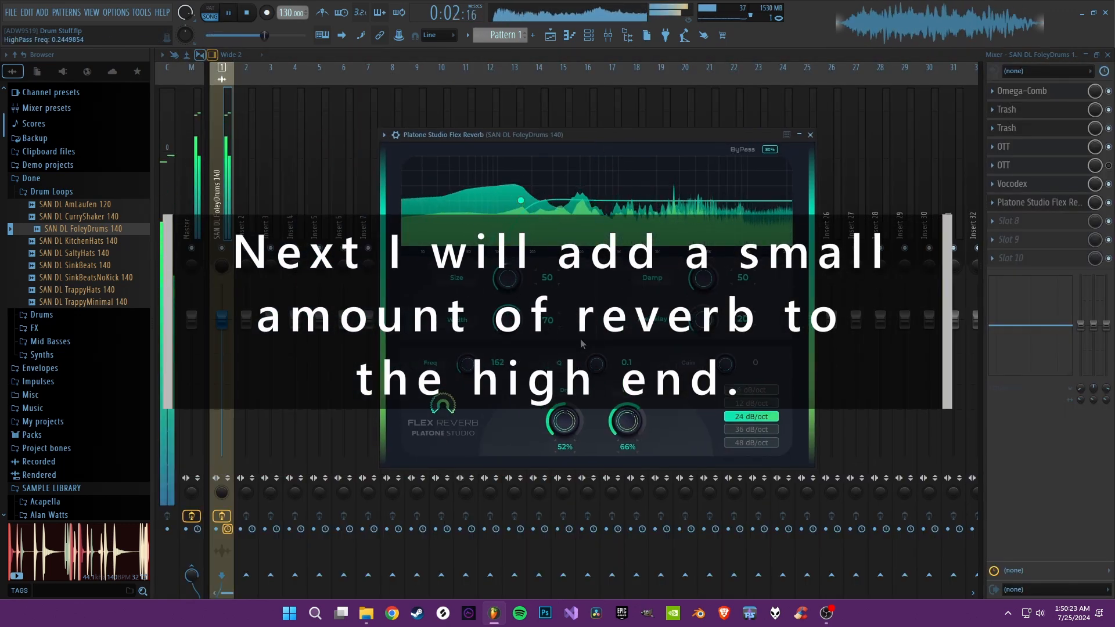
- Set Flex Reverb to Size 11, Width 77, Damp 90, Freq 2594 and Wet 50%
left_click_drag(504, 269, 499, 318)
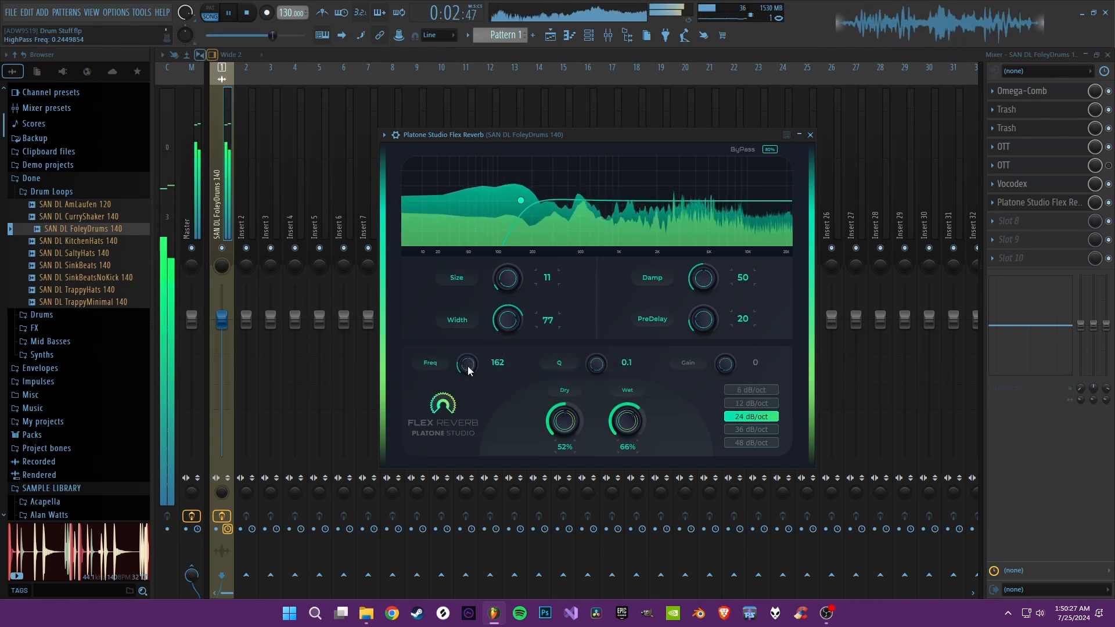
left_click_drag(467, 365, 473, 344)
left_click_drag(624, 419, 617, 440)
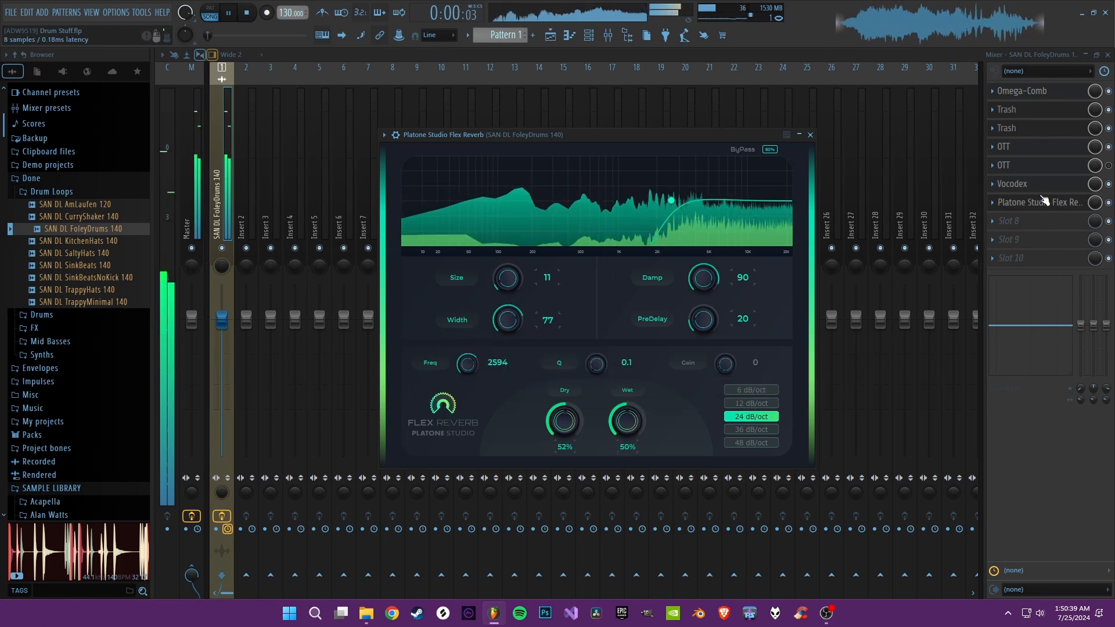
- Try placing Flex Reverb ahead of Vocodex in the effects chain
left_click_drag(1044, 200, 1039, 187)
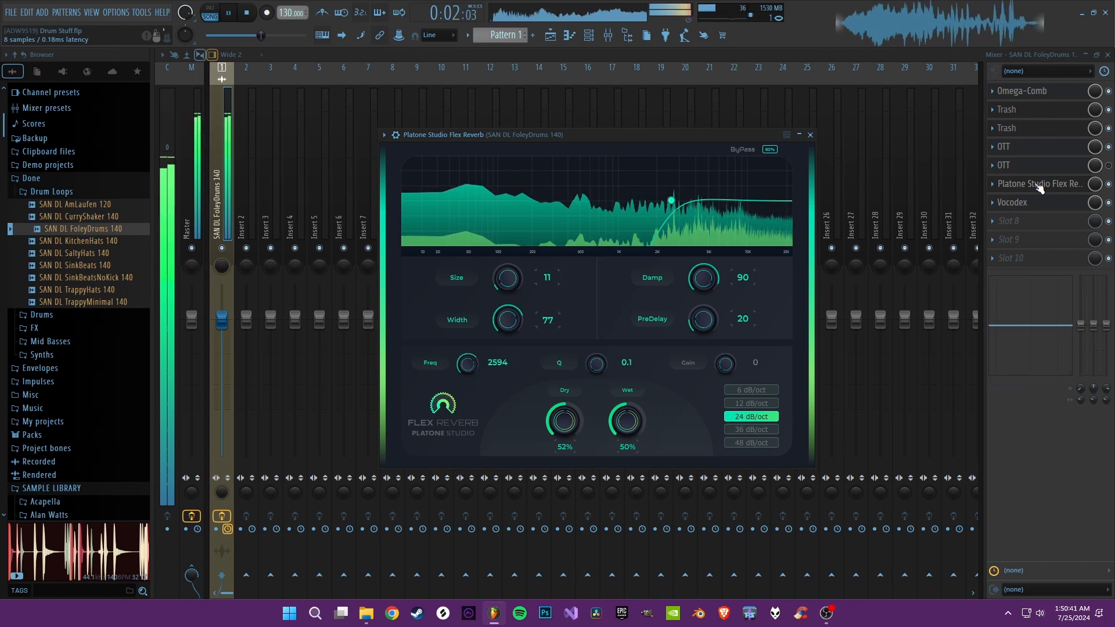
left_click_drag(1039, 188, 1039, 202)
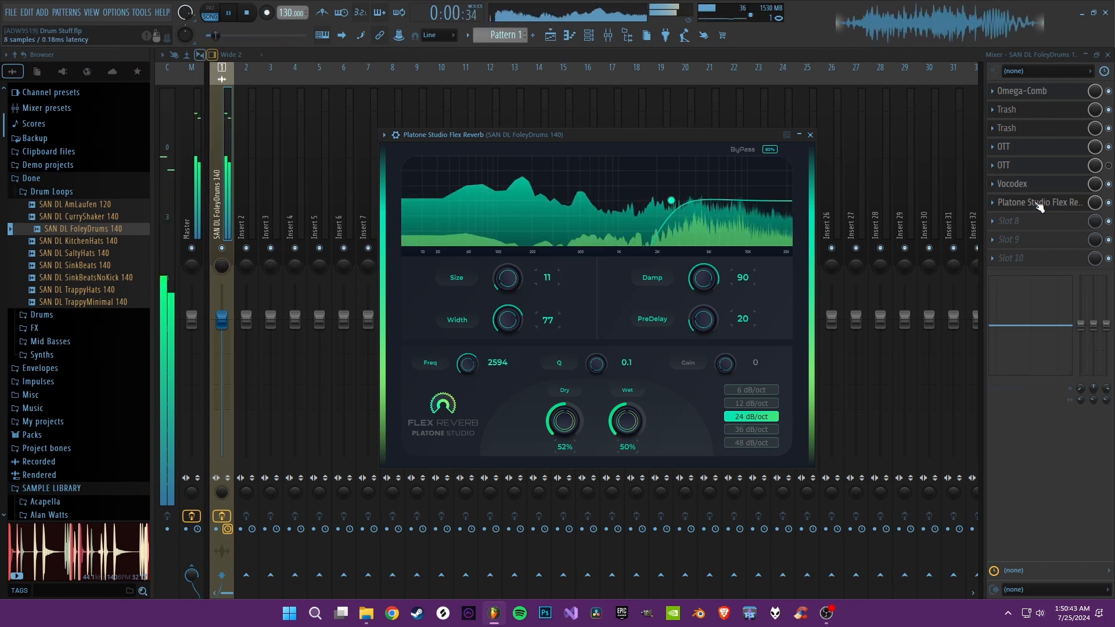
- Reshape Vocodex's band gain multiplier curve with a peak near 267 Hz, a deep mid dip and a high upper-mid peak
left_click(1013, 183)
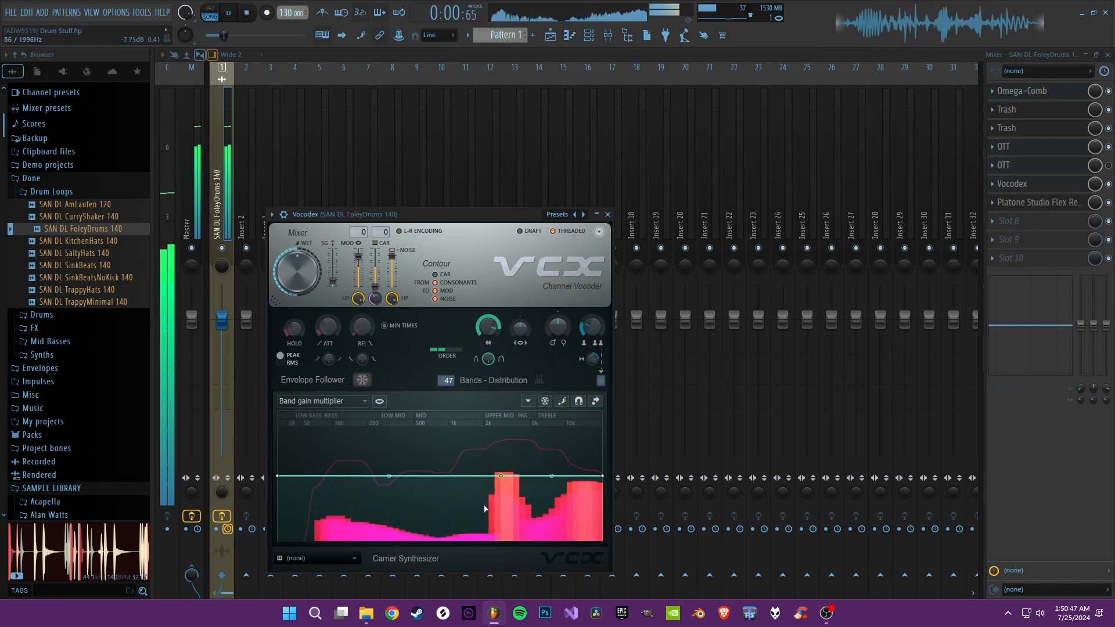
right_click(498, 481)
left_click_drag(499, 481, 472, 517)
right_click(426, 449)
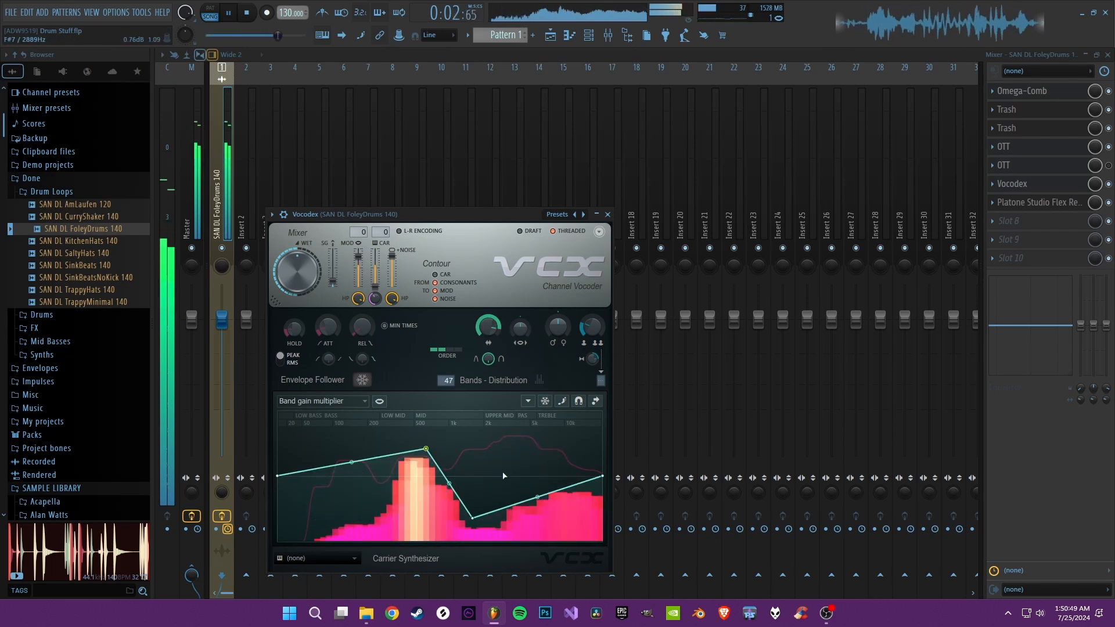
right_click(531, 445)
left_click_drag(425, 448, 382, 441)
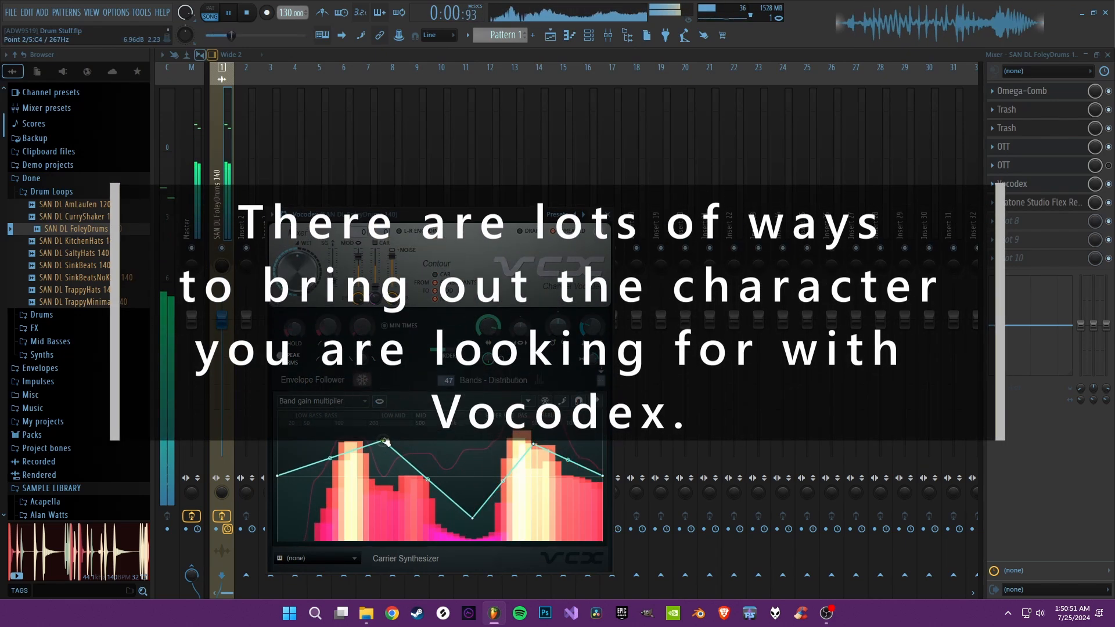
left_click_drag(533, 444, 494, 420)
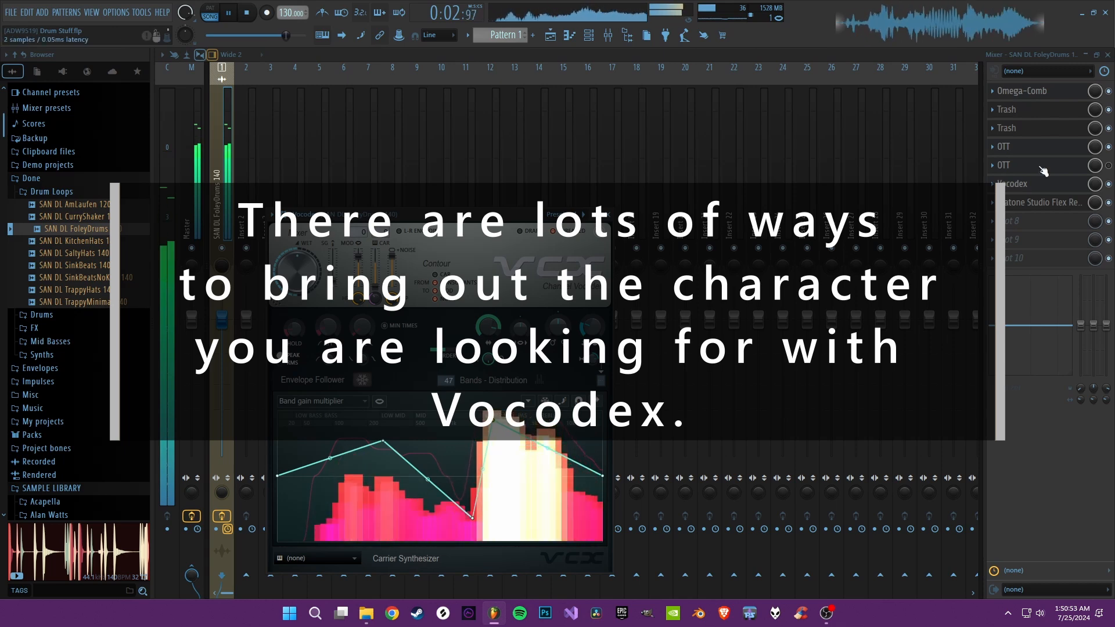
- Try moving Vocodex earlier in the effects chain, ahead of the second Trash and both OTTs
scroll(1024, 184, "up", 4)
scroll(1026, 112, "up", 1)
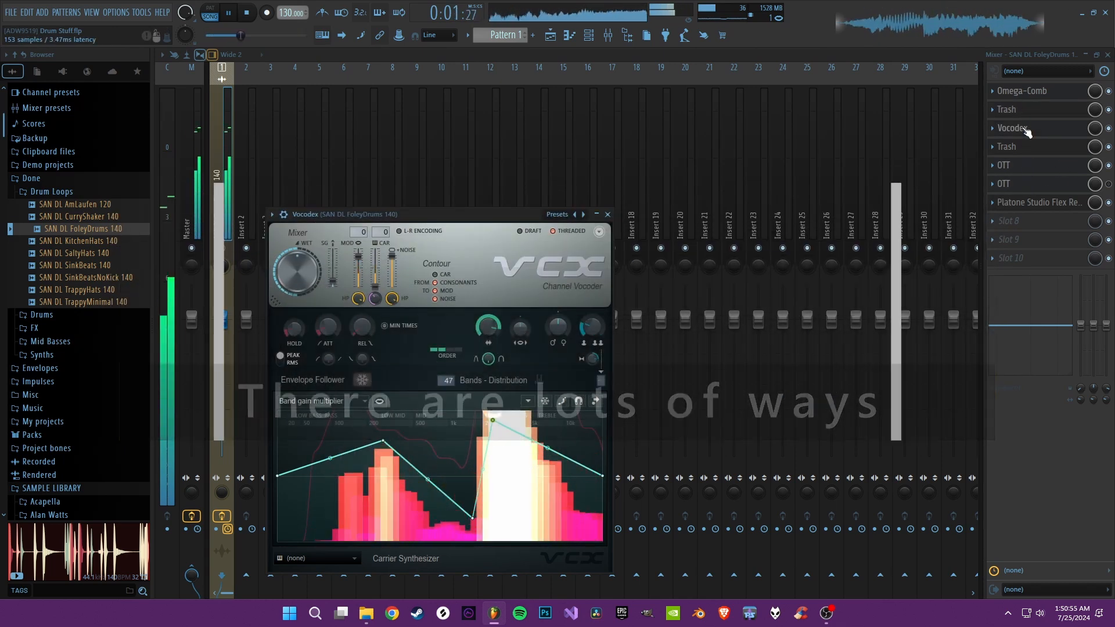
scroll(1025, 92, "down", 5)
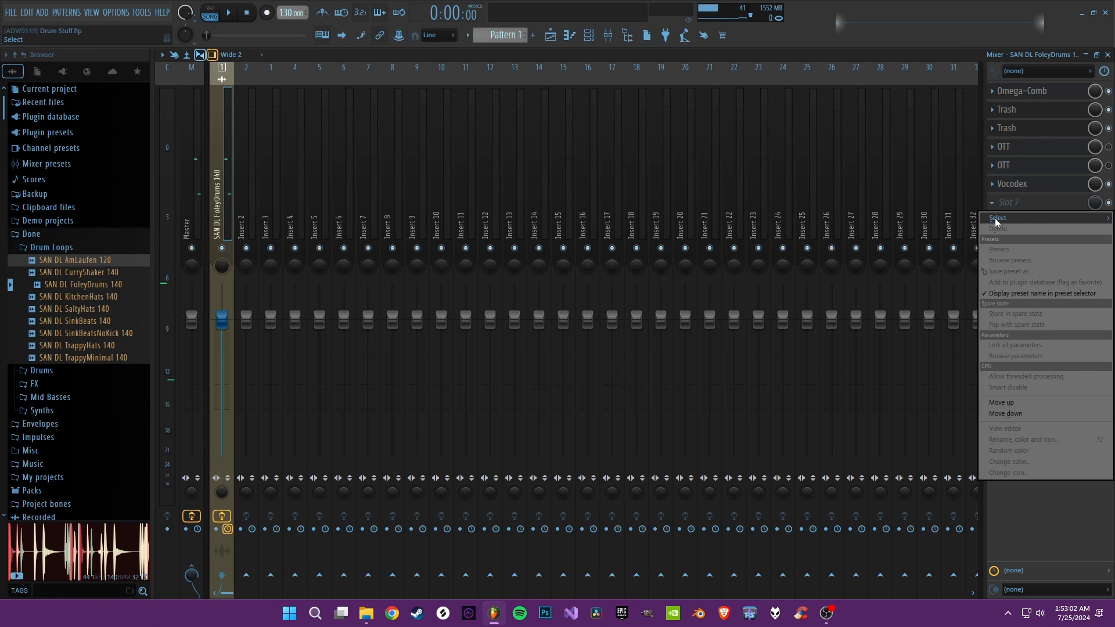
- Add Patcher in slot 7 and load its Disperser preset
mouse_move(997, 221)
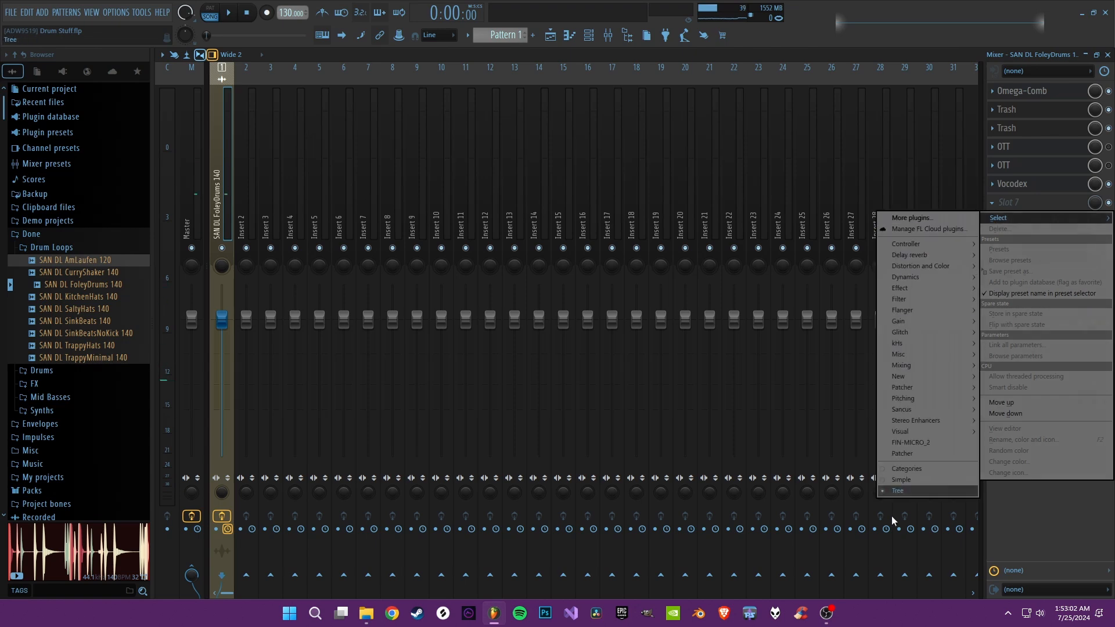
left_click(915, 456)
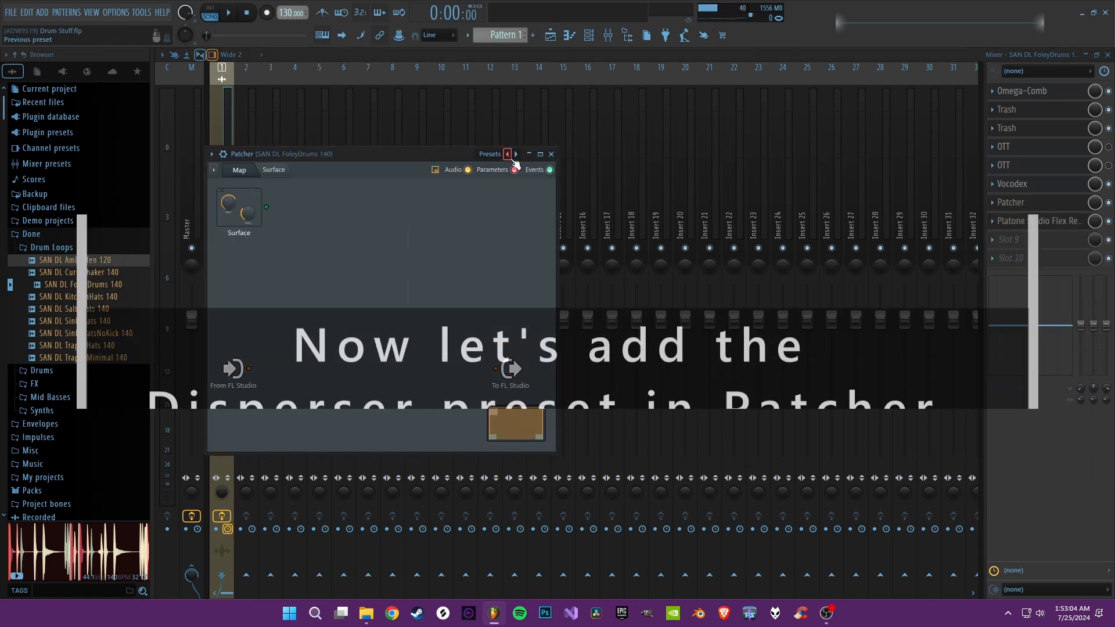
left_click(507, 154)
left_click(741, 18)
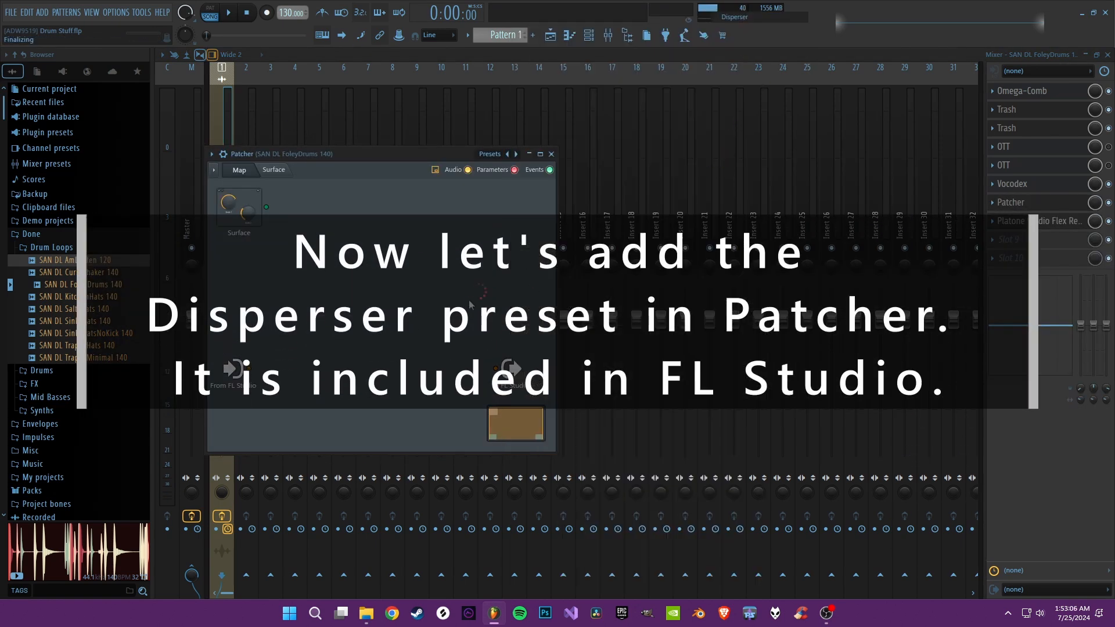
- Play the loop and adjust the control of Patcher's Disperser preset
key("space")
left_click_drag(351, 303, 324, 331)
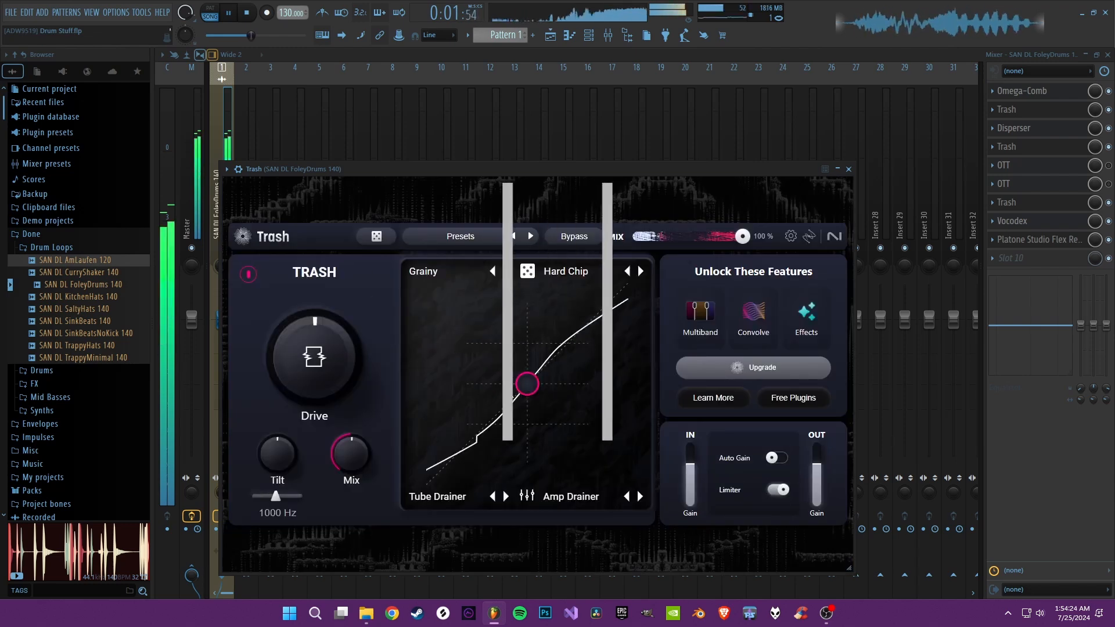
- Audition successive presets in the newly added Trash while the loop plays, moving past Bright Grit
left_click(530, 235)
left_click(530, 236)
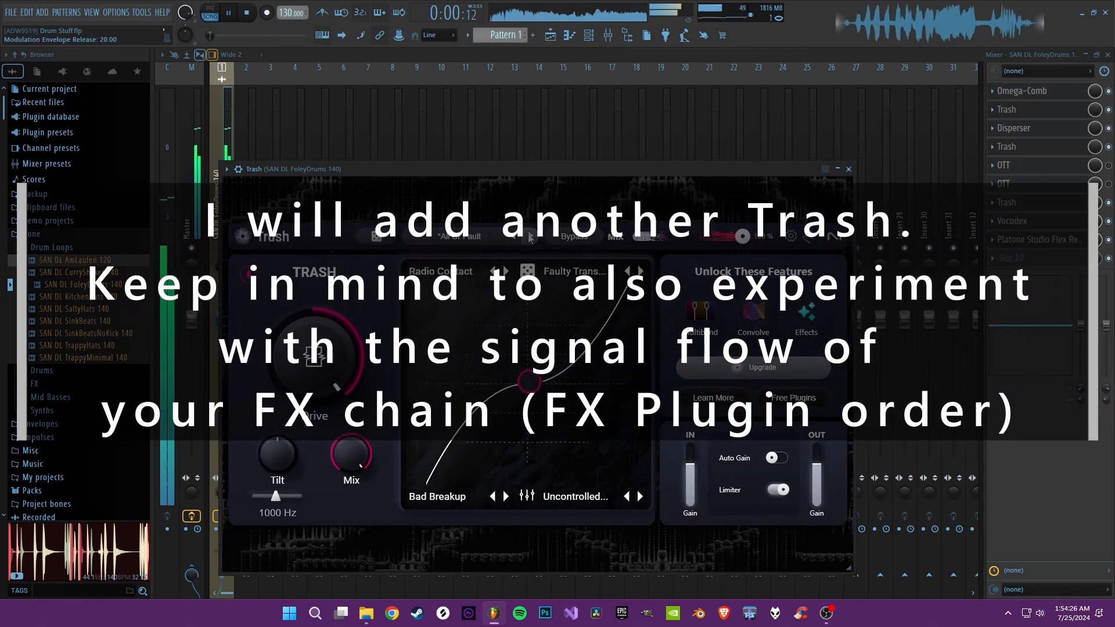
left_click(530, 236)
left_click(530, 236)
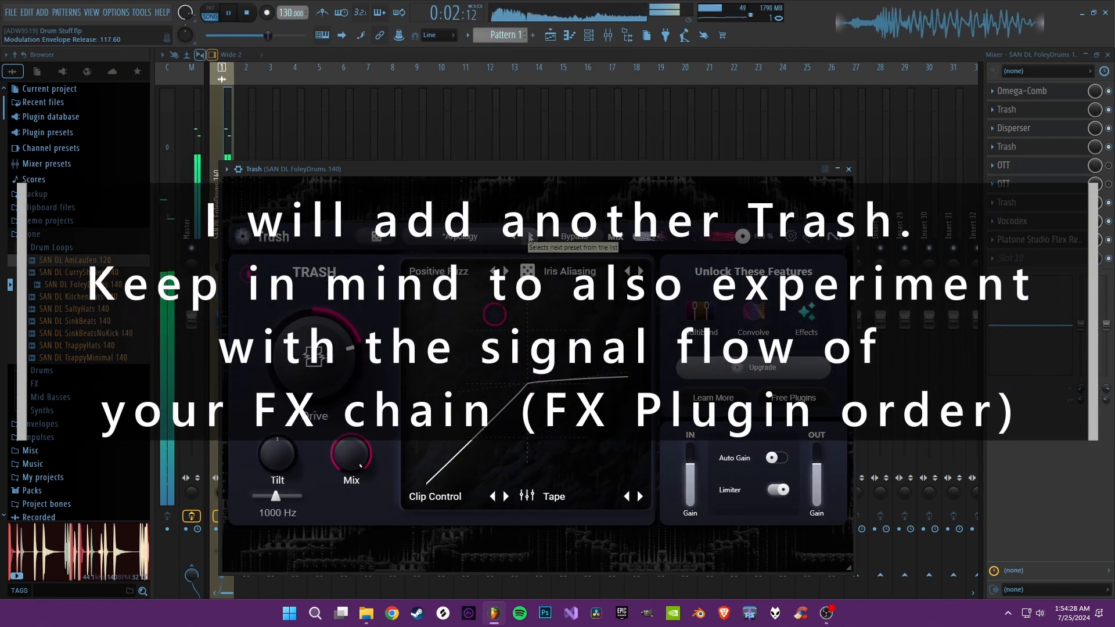
left_click(530, 236)
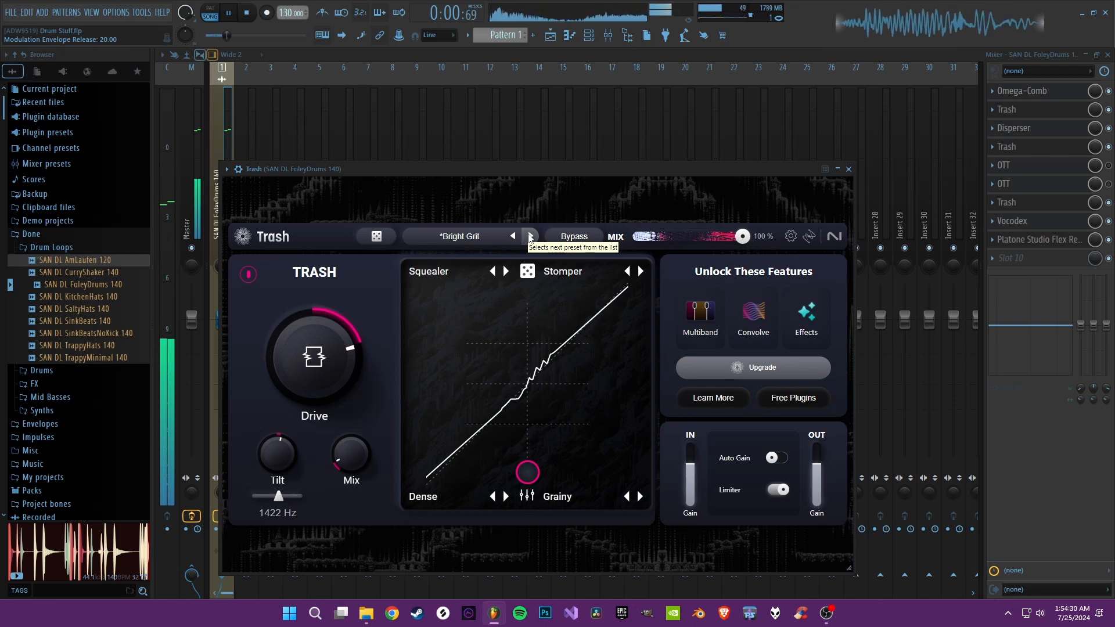
left_click(530, 236)
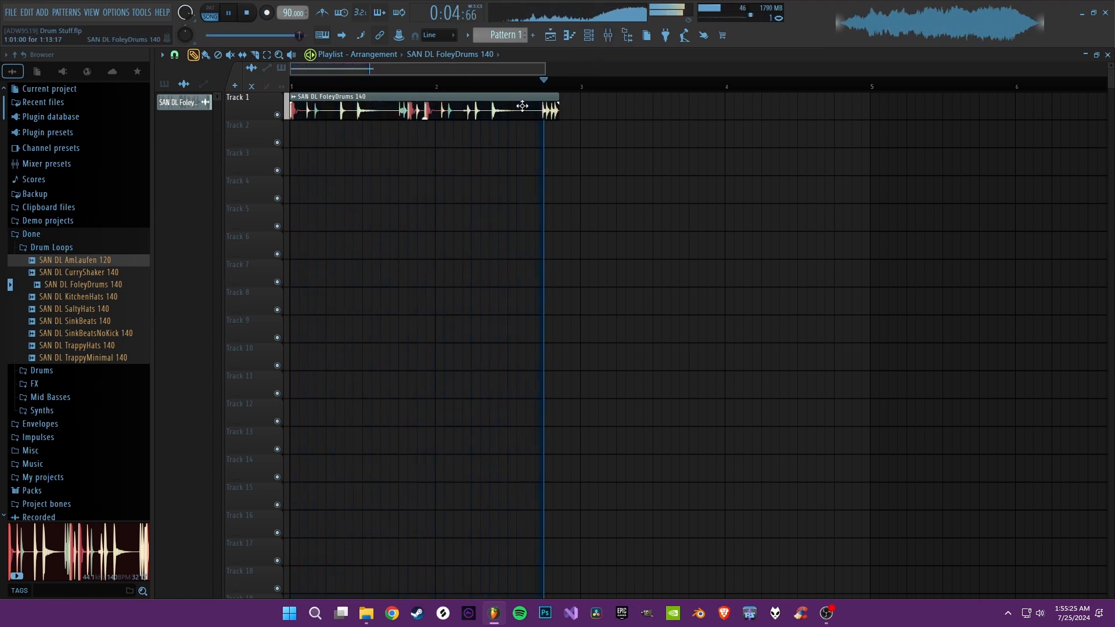
- Fit the FoleyDrums clip on Track 1 to the project tempo and stretch it to two bars
key("space")
left_click(293, 96)
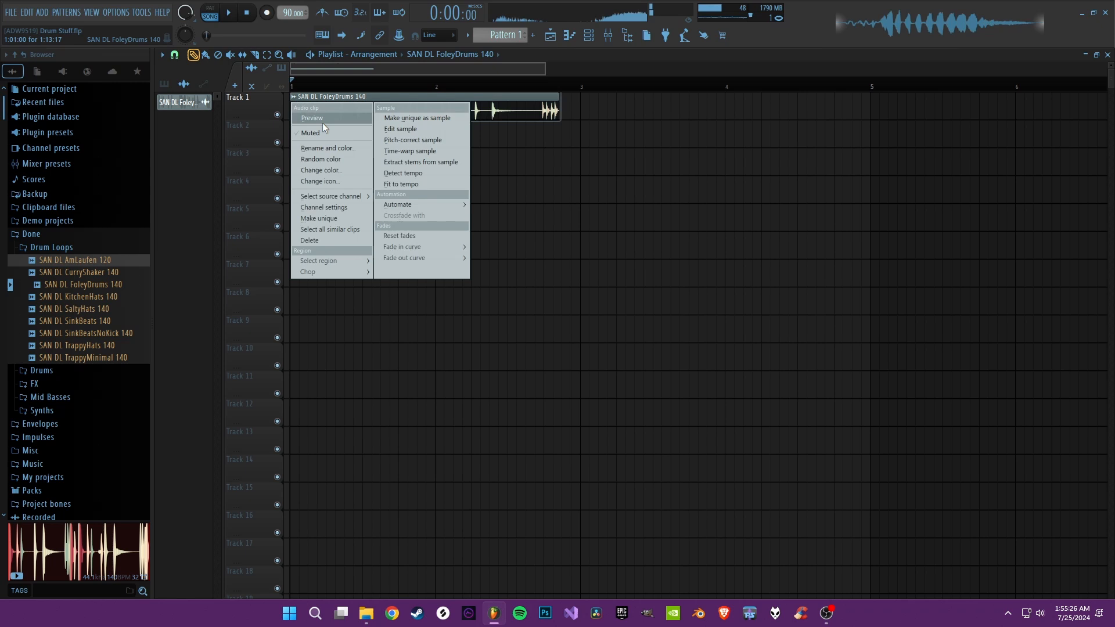
left_click(406, 184)
left_click(574, 329)
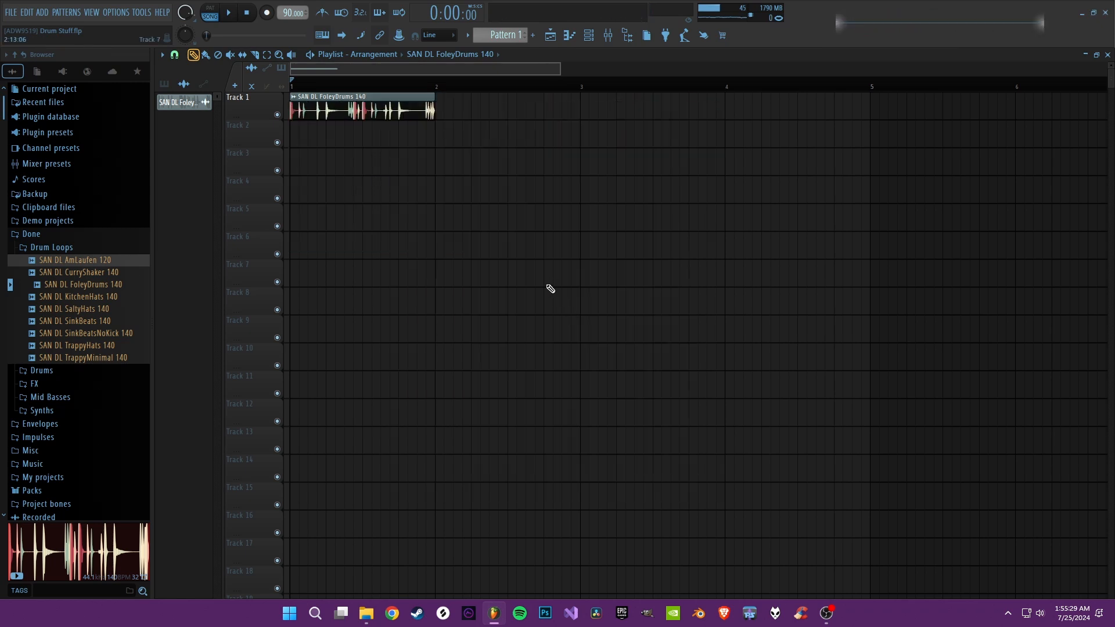
left_click_drag(439, 106, 579, 109)
key("space")
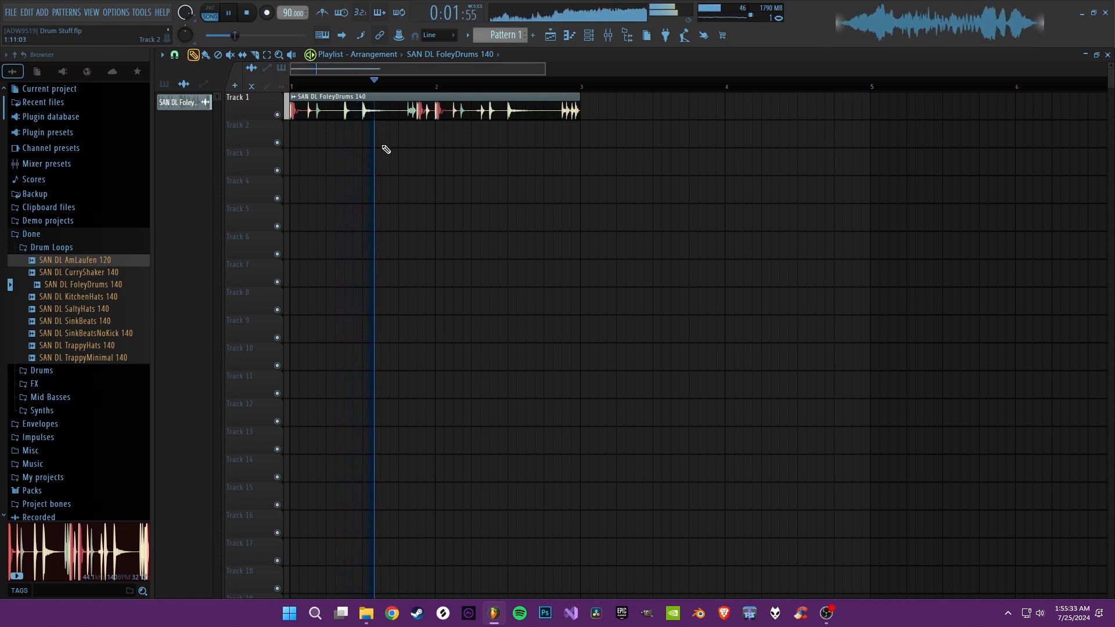
- Remove the extra FoleyDrums clip placed on Track 2 and stretch the Track 1 clip to two full bars
left_click_drag(99, 288, 354, 135)
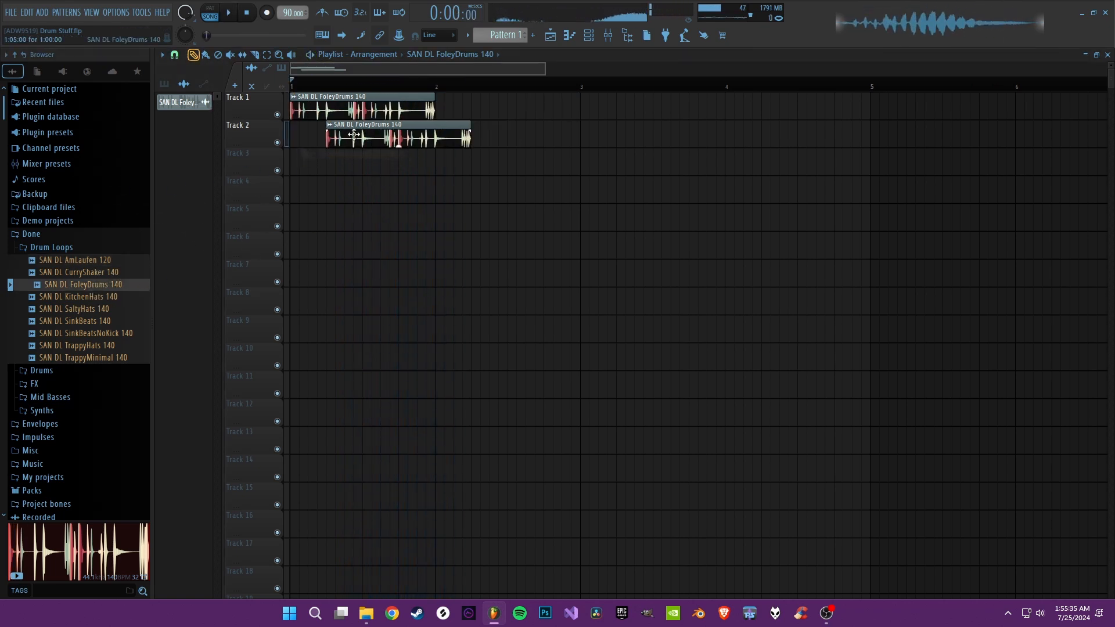
right_click(386, 123)
mouse_move(570, 95)
left_mouse_down()
mouse_move(435, 95)
mouse_move(582, 96)
left_mouse_up()
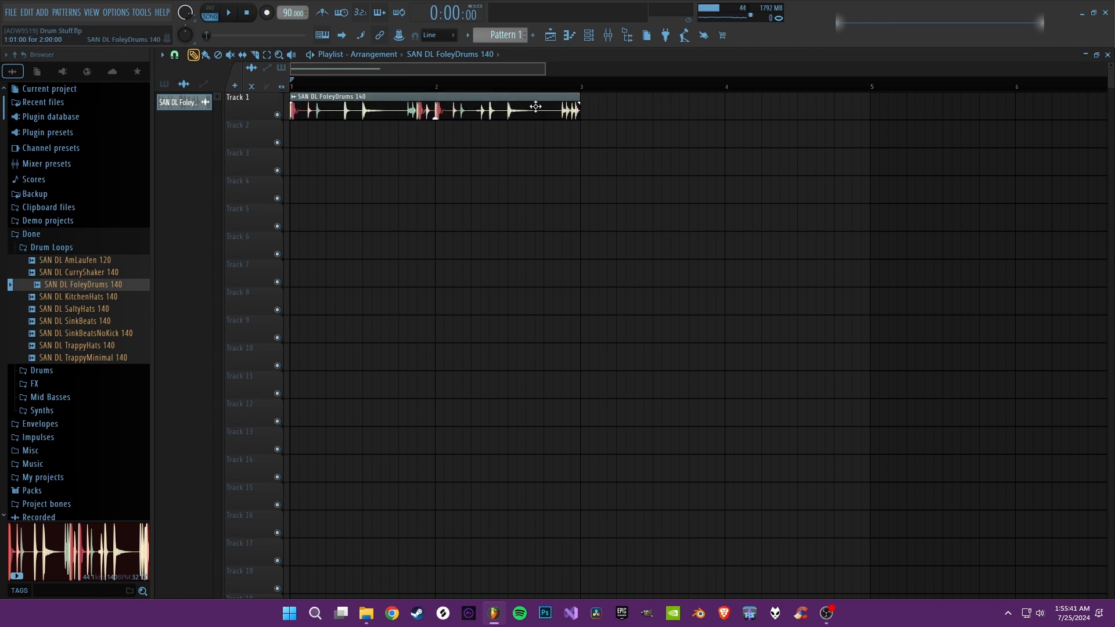
- Consolidate Track 1 from the track start
right_click(253, 110)
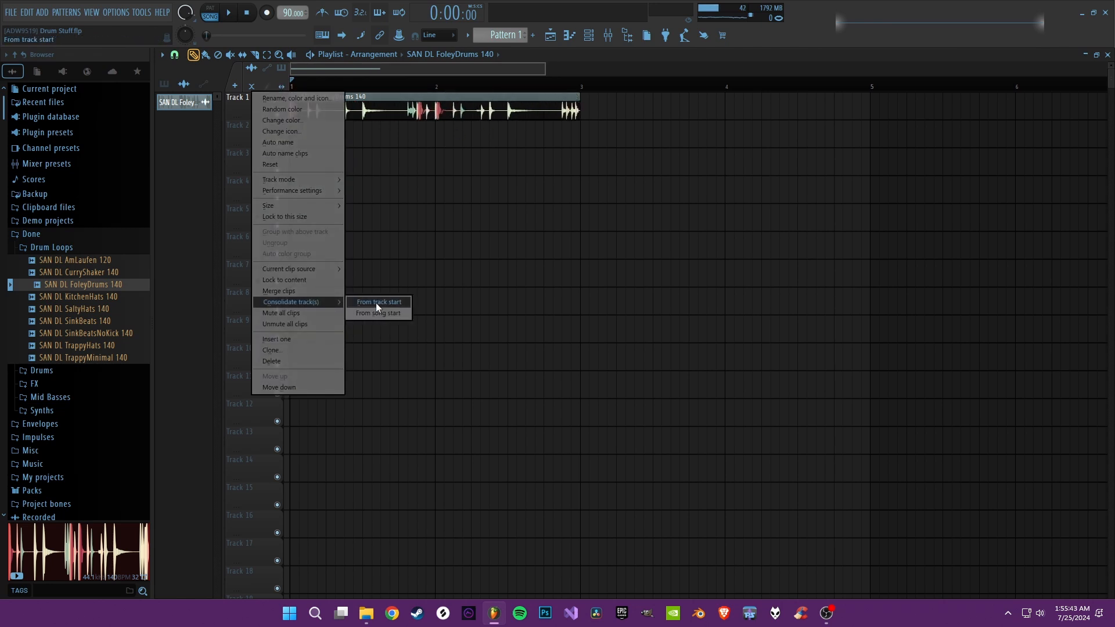
left_click(376, 303)
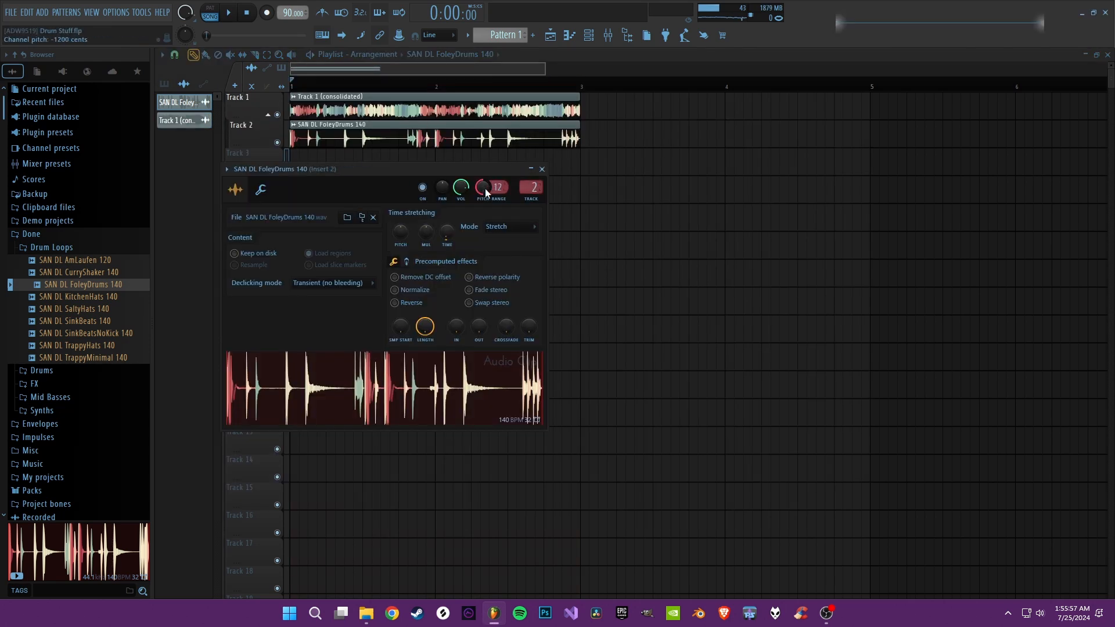
- Reset the channel pitch of the original FoleyDrums sample and close its settings
right_click(486, 191)
left_click(500, 196)
right_click(711, 247)
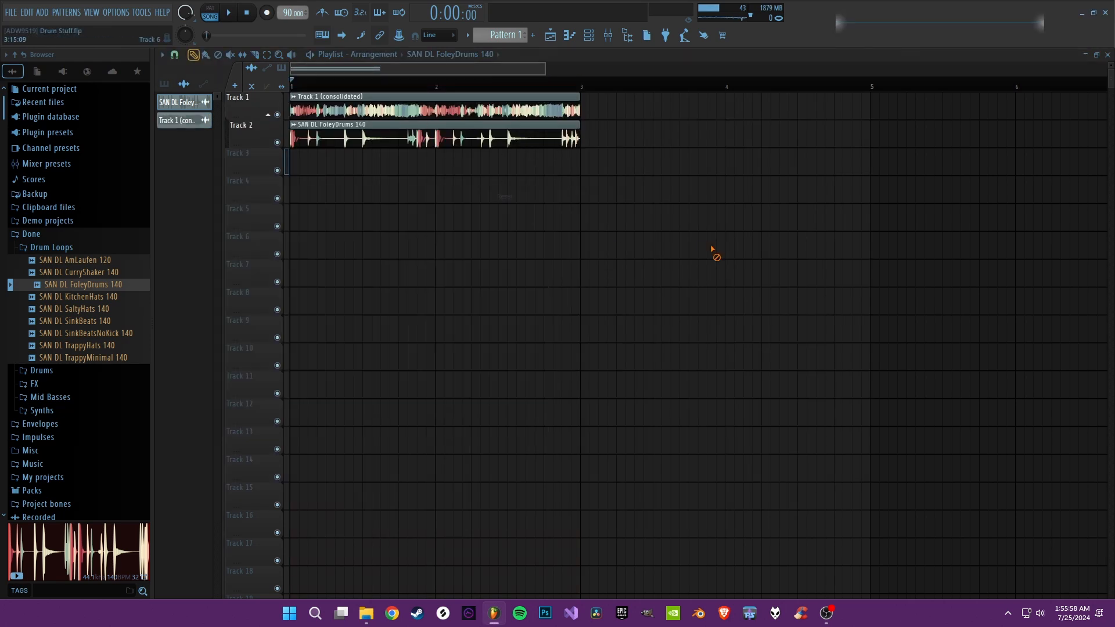
- Audition the original FoleyDrums clip alone by temporarily muting Track 1 during playback
left_click(278, 115)
key("space")
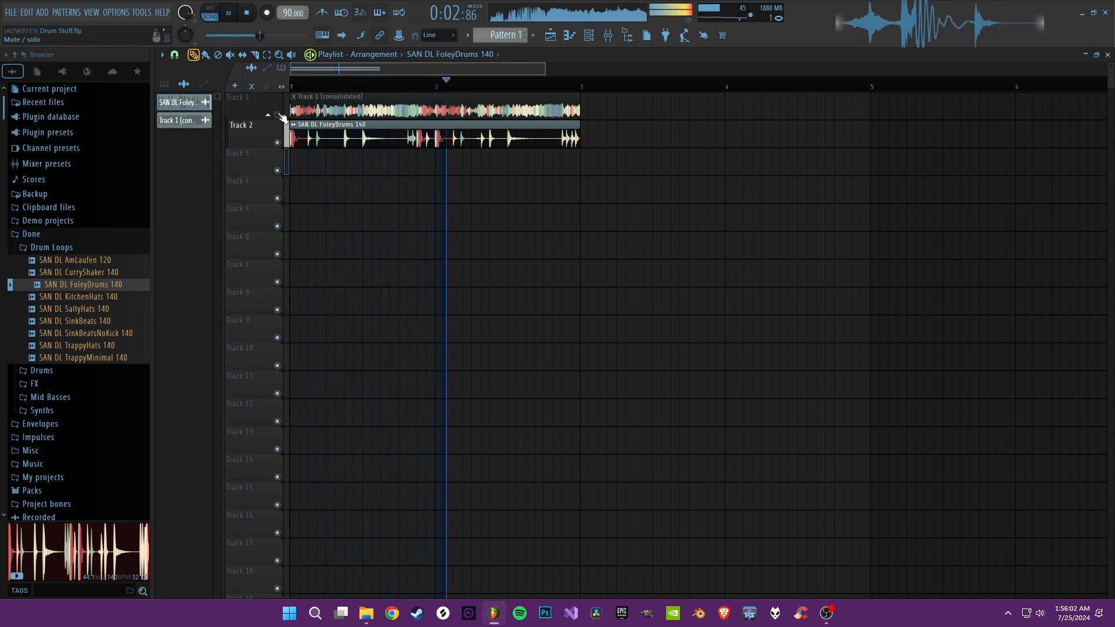
left_click(278, 115)
key("space")
- Reverse the consolidated Track 1 audio clip and close its settings
double_click(315, 113)
left_click(432, 319)
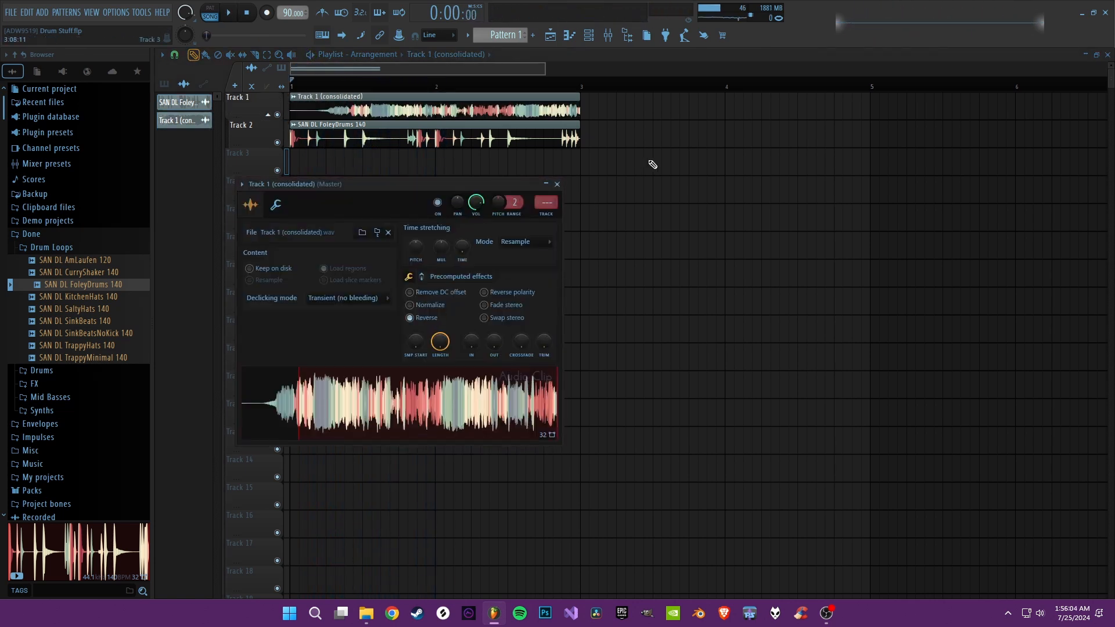
key("Escape")
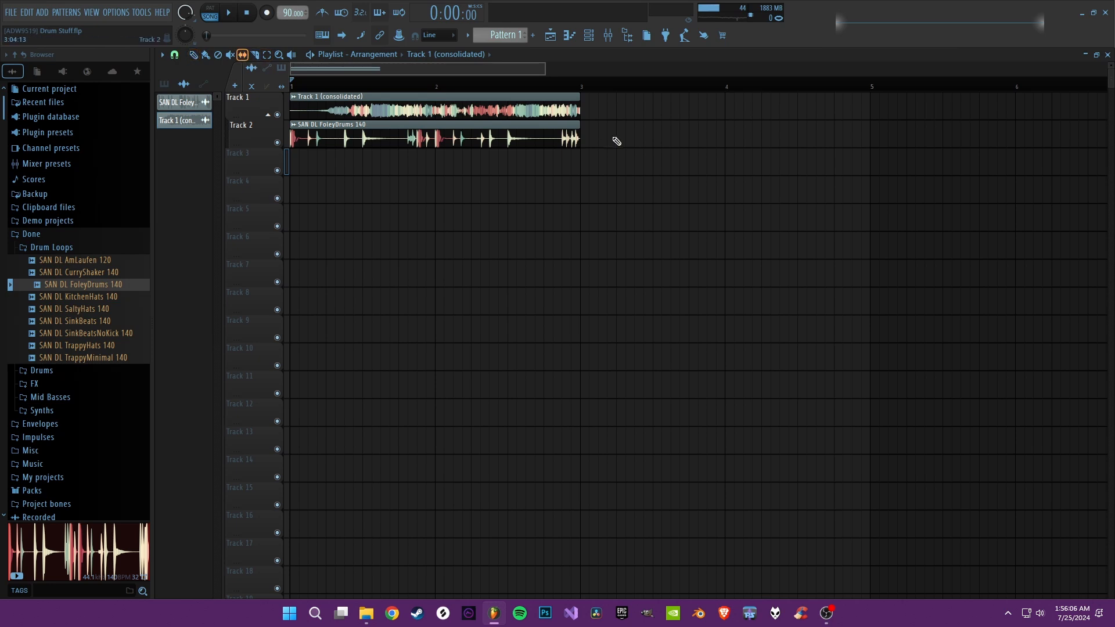
- Slip the reversed clip's audio earlier to cut its quiet lead-in, return to the Draw tool, and audition both tracks
left_click_drag(544, 109, 481, 107)
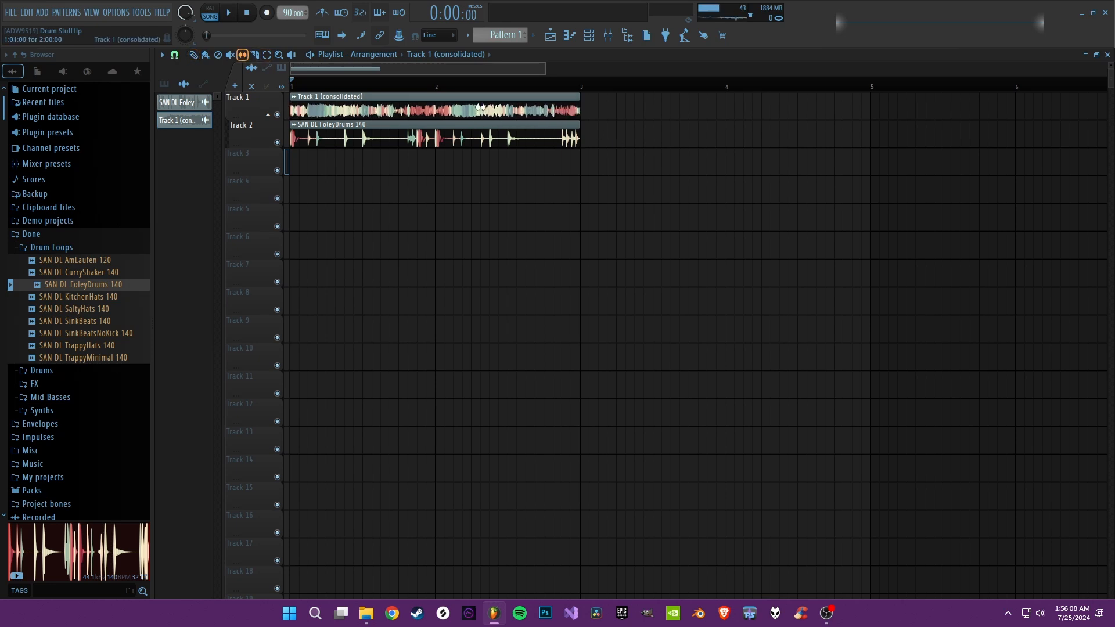
scroll(554, 91, "up", 1)
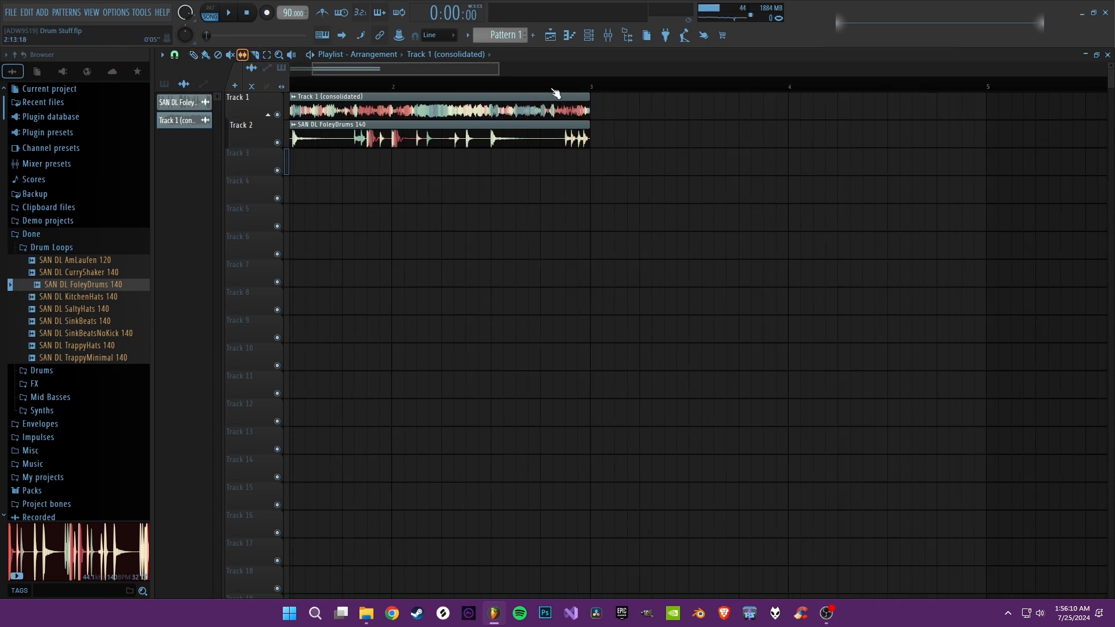
scroll(554, 92, "down", 1)
left_click_drag(533, 107, 532, 107)
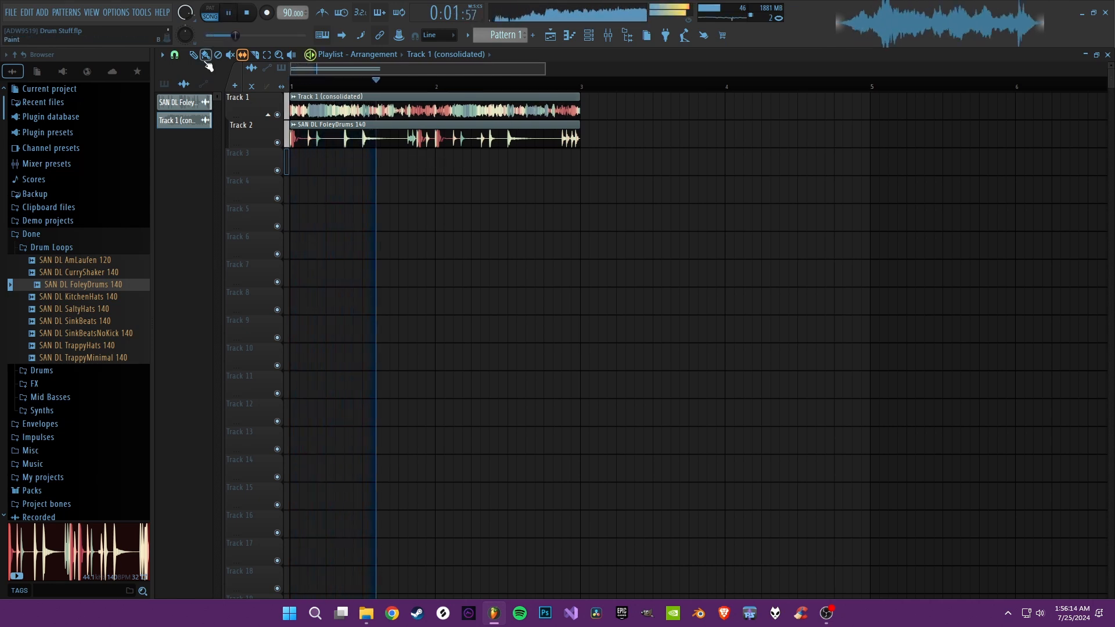
key("p")
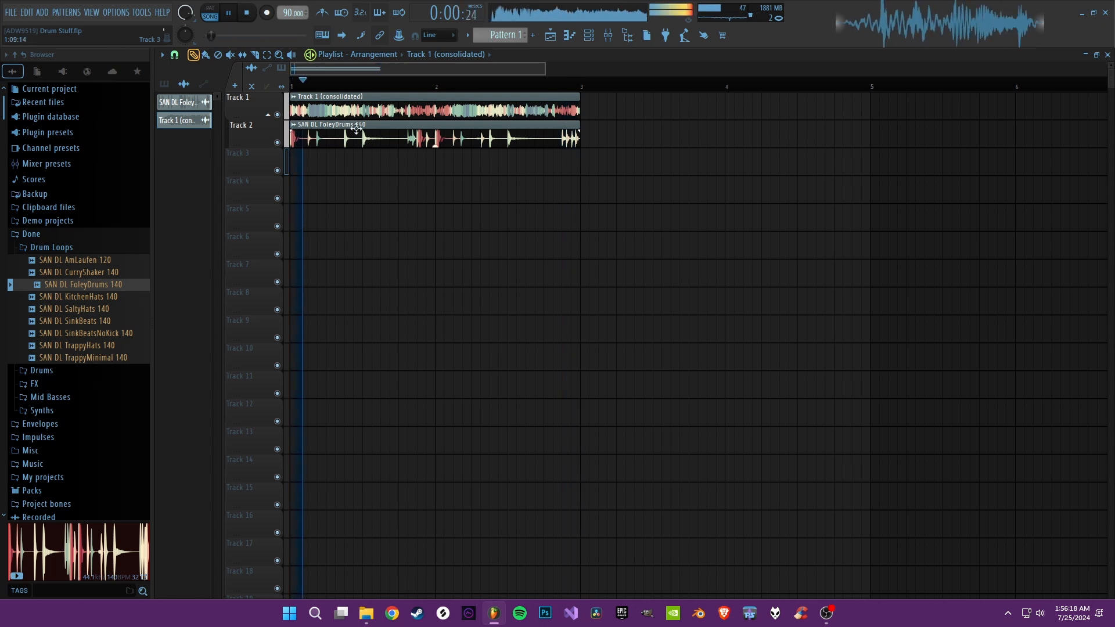
key("space")
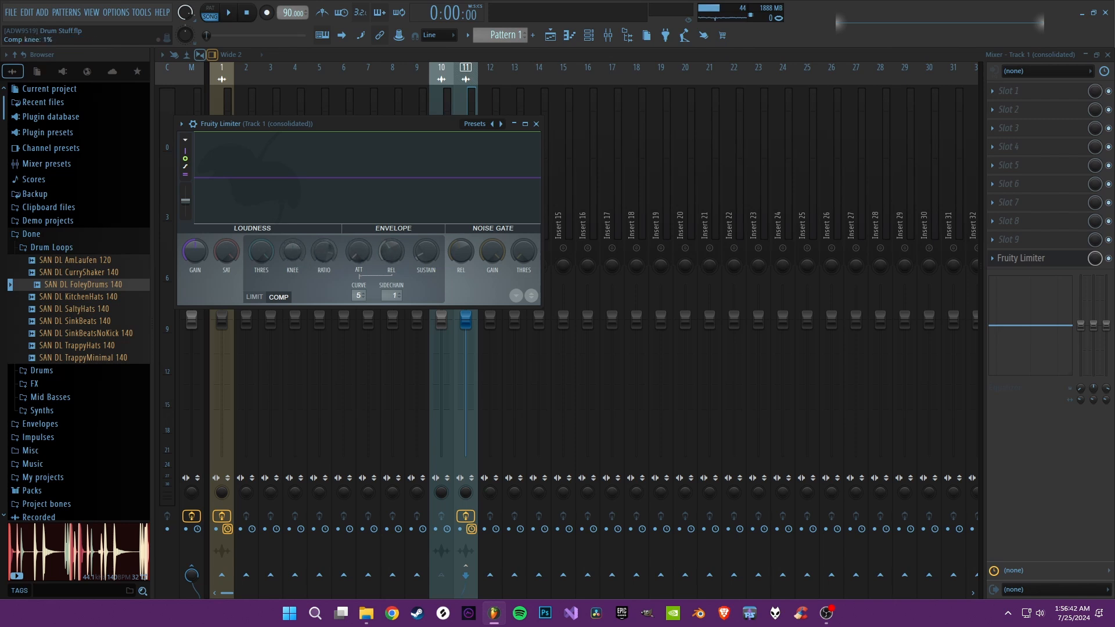
- Lower the Fruity Limiter compressor's threshold, raise its knee and ratio, and set the release to about 39 ms on the consolidated track
left_click_drag(262, 251, 262, 290)
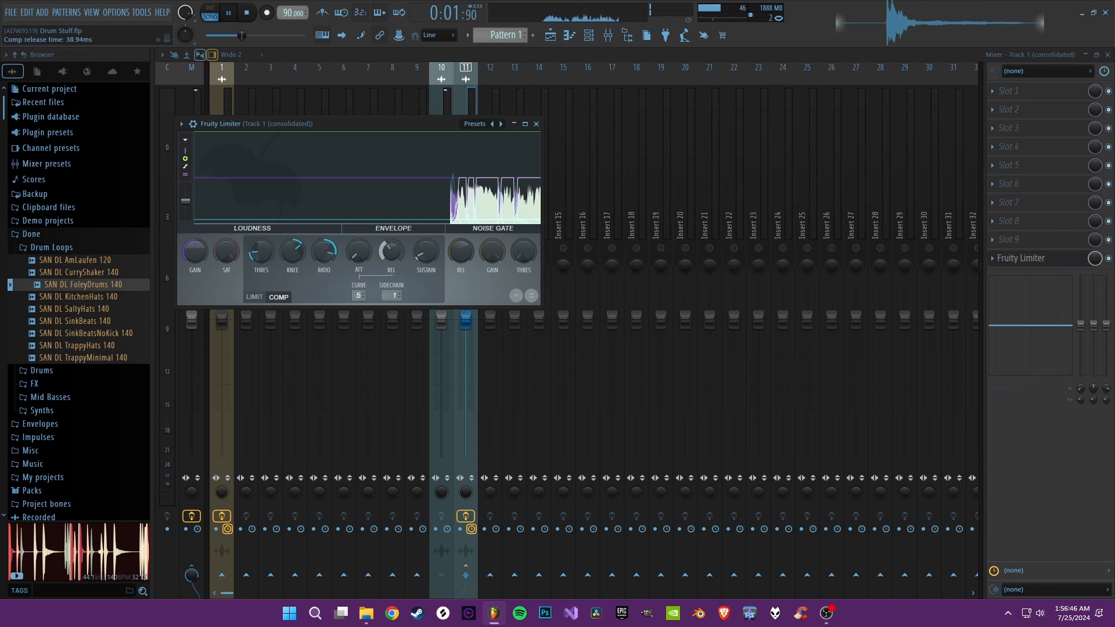
left_click(536, 123)
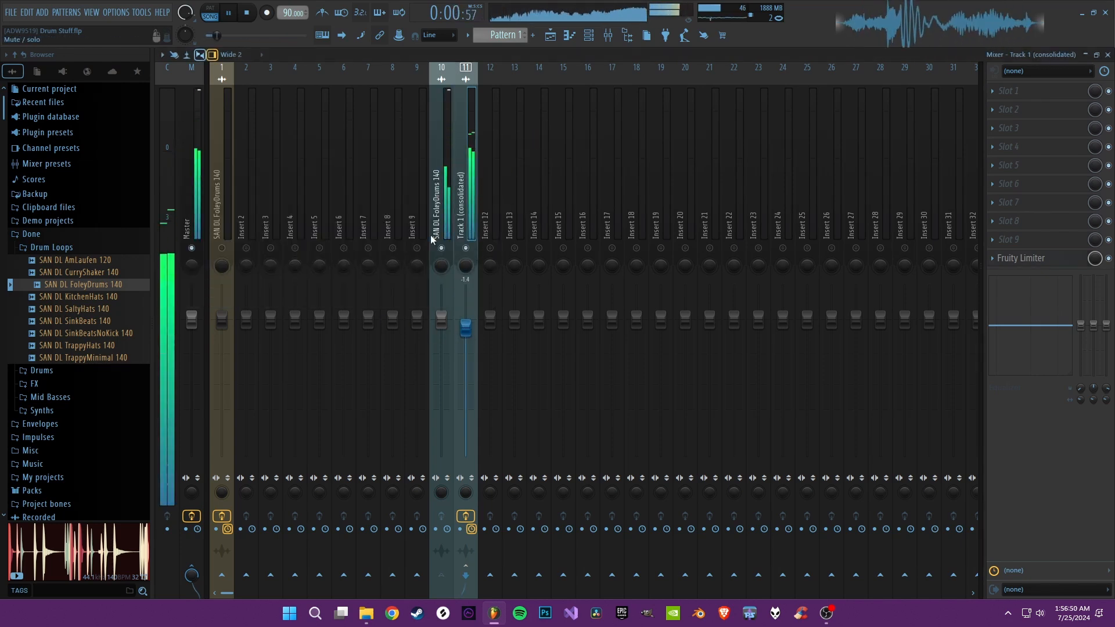
left_click(1033, 256)
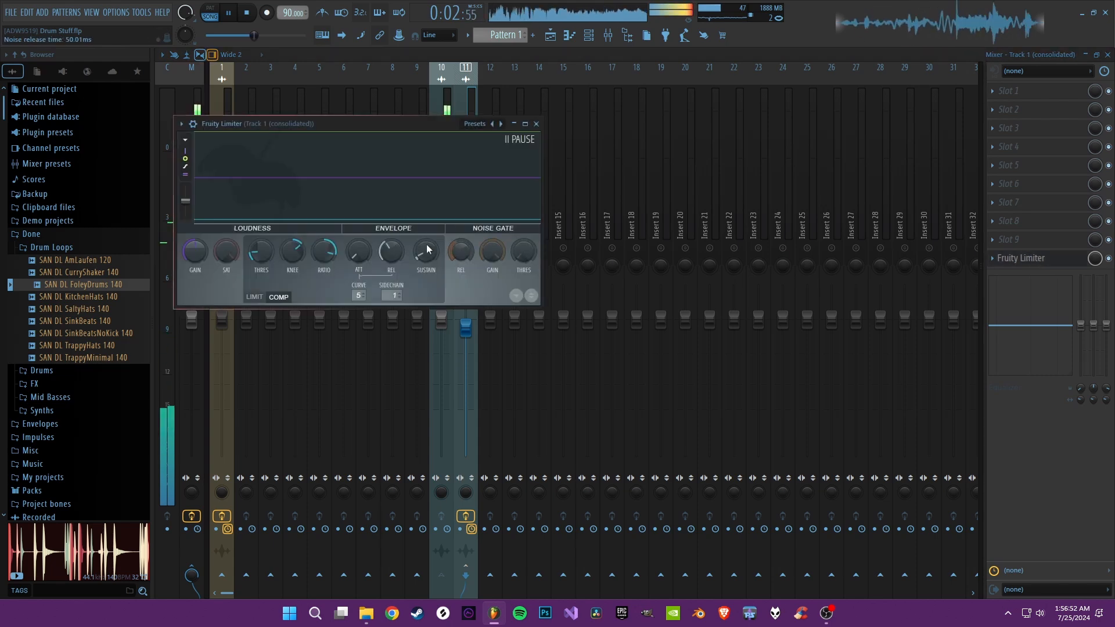
key("space")
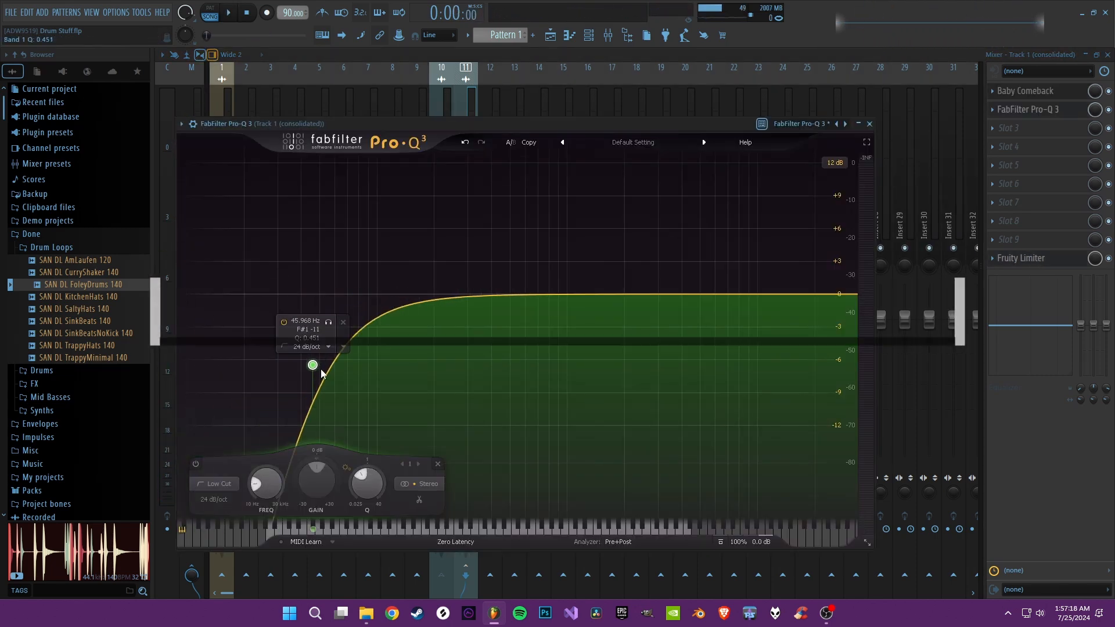
- Shape the consolidated track's Pro-Q 3 with a 24 dB/oct low cut, a 12 dB/oct high cut above 16 kHz and a slight high bell boost
key("space")
left_click_drag(315, 367, 396, 377)
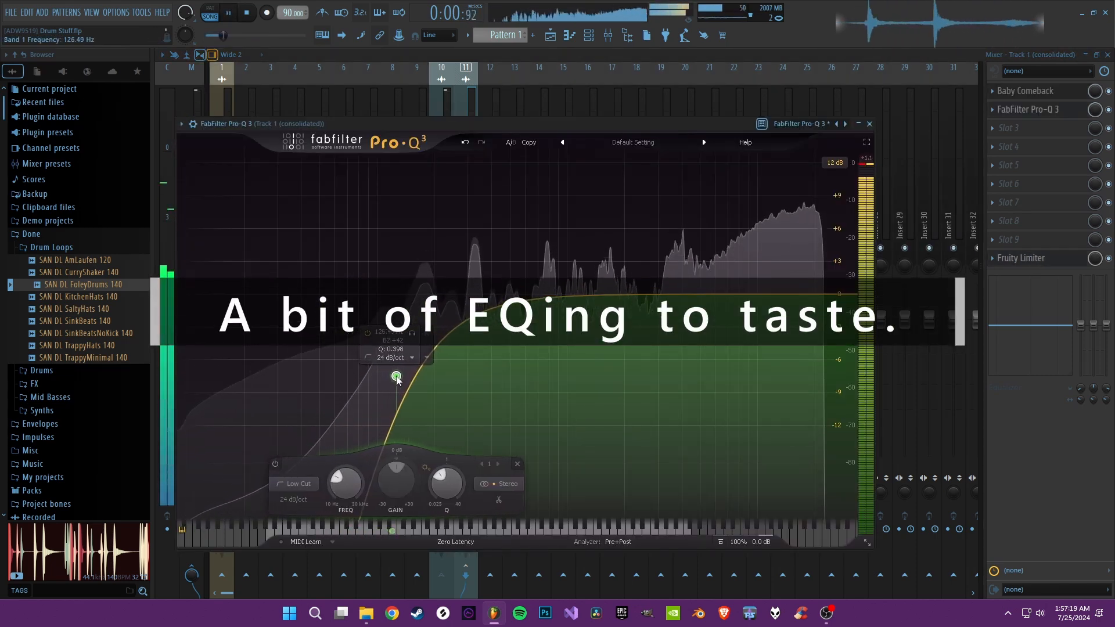
left_click_drag(846, 292, 806, 289)
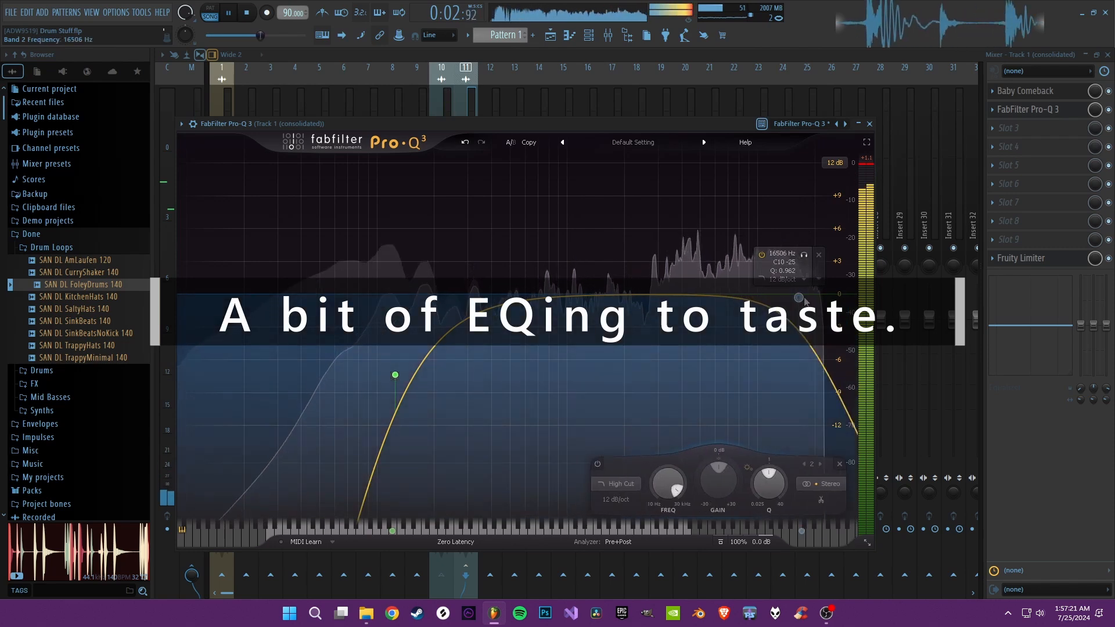
left_click_drag(707, 293, 714, 275)
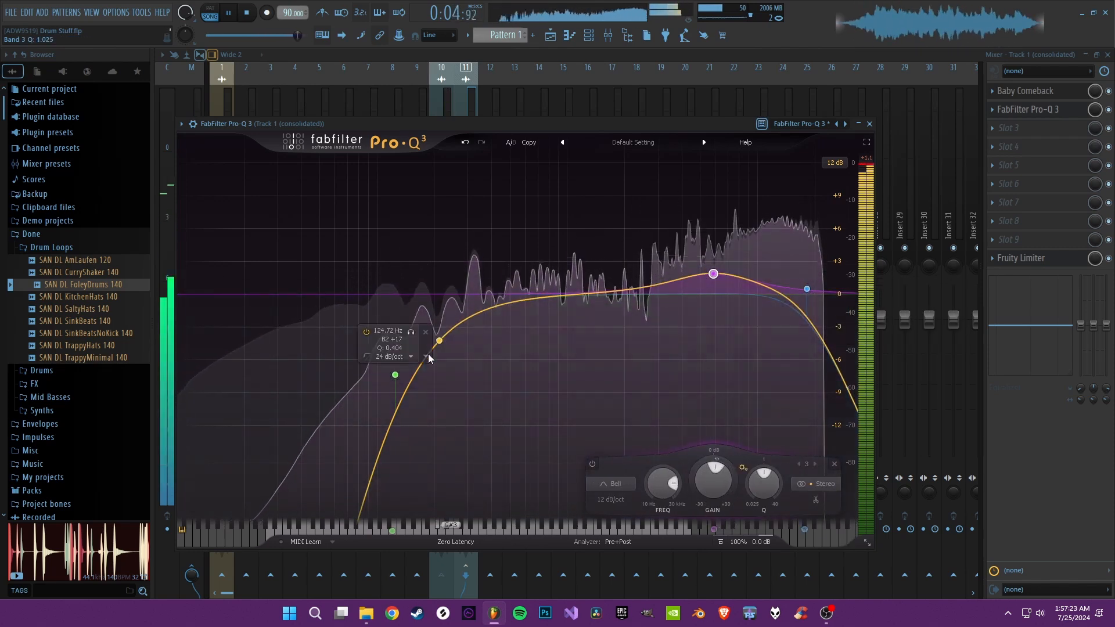
left_click_drag(395, 374, 417, 375)
- Lower the consolidated clip's time-stretching pitch in its channel settings and play it back
key("F5")
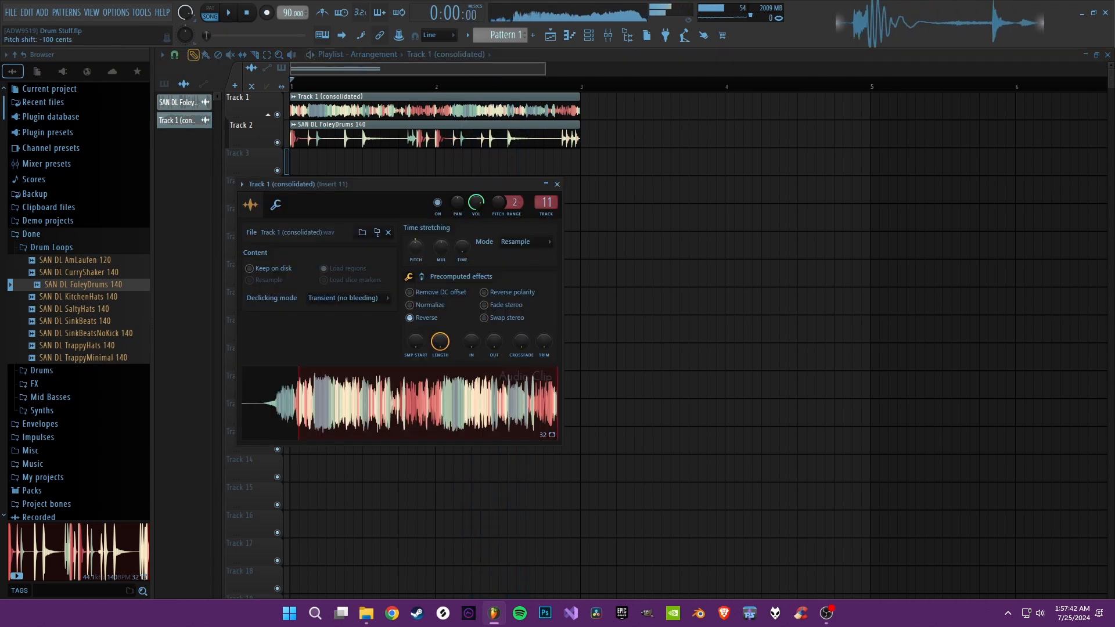
left_click_drag(415, 246, 415, 302)
key("space")
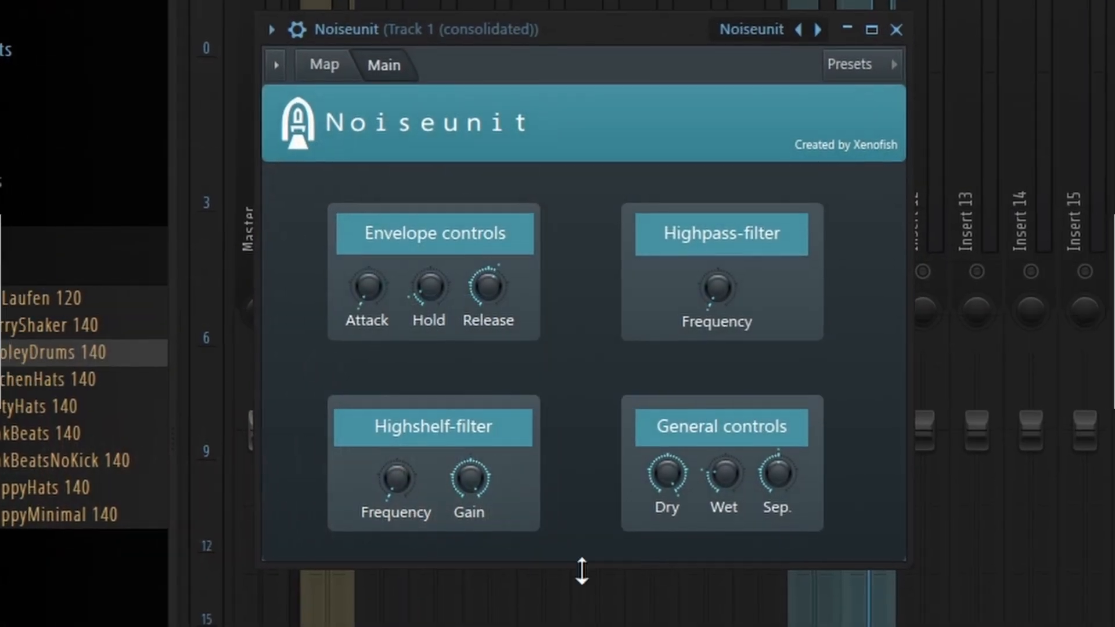
- Raise the highshelf filter frequency in Noiseunit on the consolidated track during playback
key("space")
mouse_move(393, 483)
left_mouse_down()
mouse_move(393, 447)
mouse_move(390, 466)
left_mouse_up()
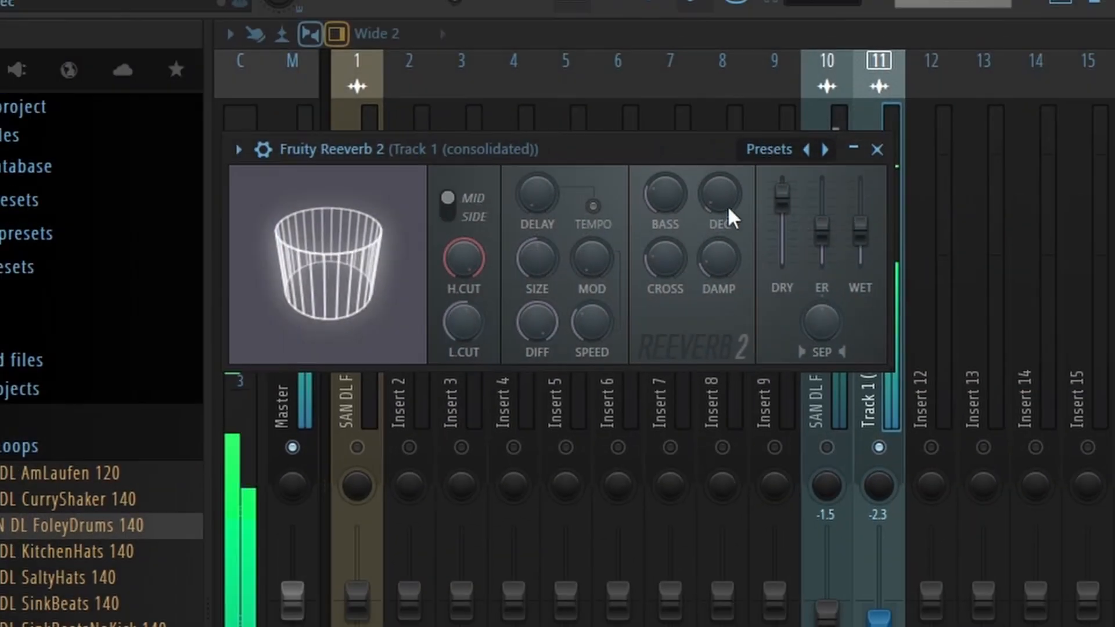
- Lower the decay slightly and raise the wet level in the consolidated track's Fruity Reeverb 2
left_click_drag(726, 201, 727, 211)
left_click_drag(860, 229, 860, 186)
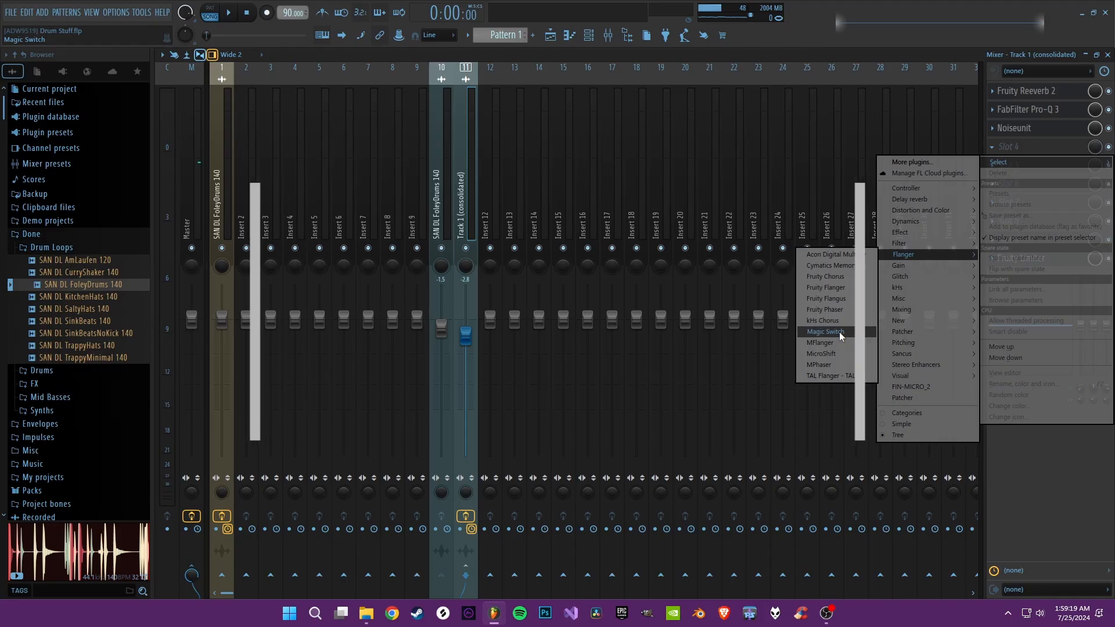
- Add Magic Switch in slot 4 of the consolidated track's effects chain and play the loop
left_click(827, 331)
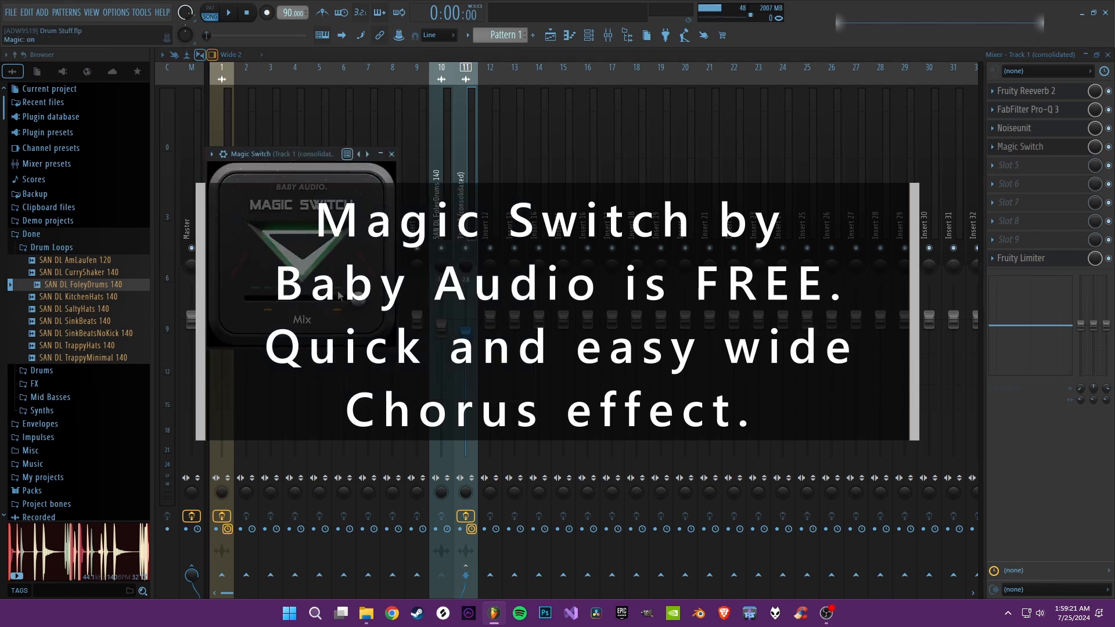
key("space")
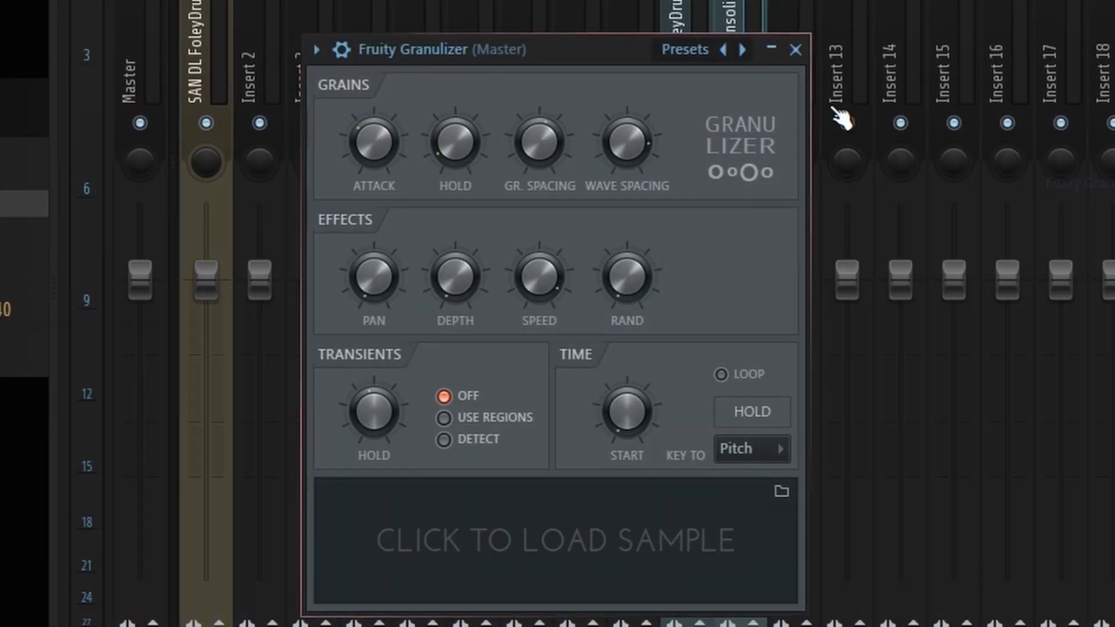
- Load the SAN DL FoleyDrums 140 sample into Fruity Granulizer
left_click_drag(488, 510, 493, 514)
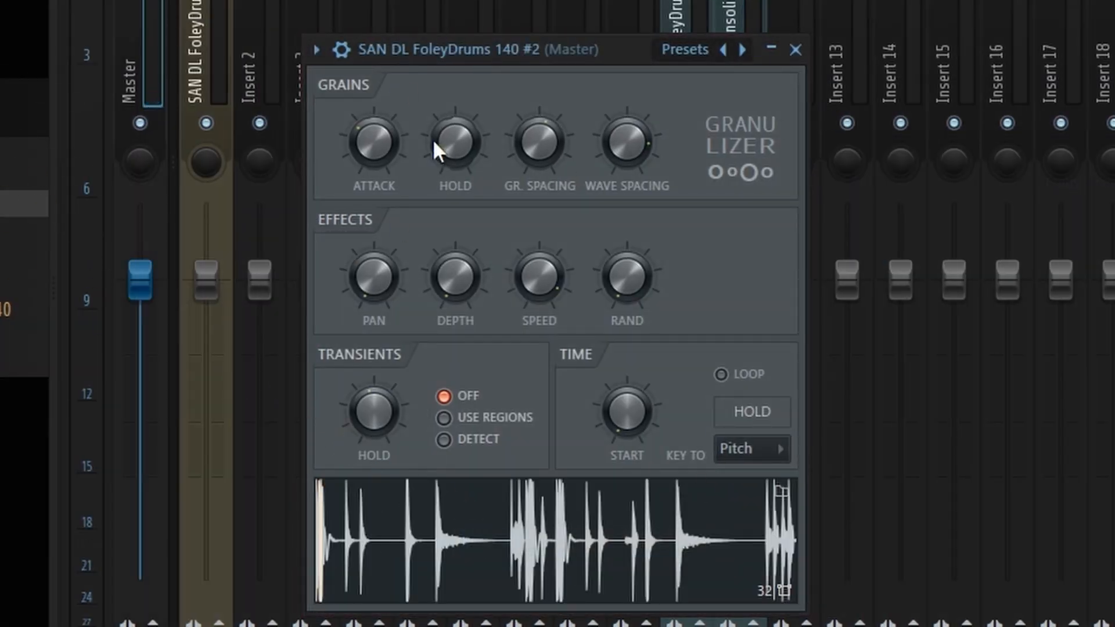
- Raise attack and hold, lower grain and wave spacing, and enable time looping in the Granulizer
left_click_drag(629, 146, 628, 183)
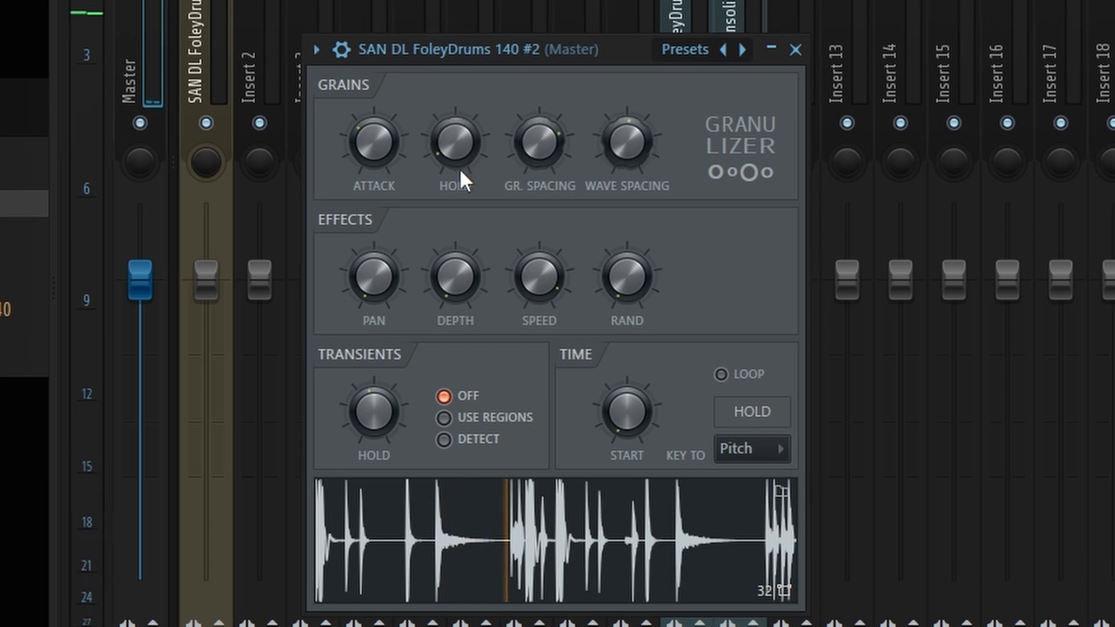
left_click_drag(458, 161, 458, 119)
left_click_drag(373, 142, 373, 114)
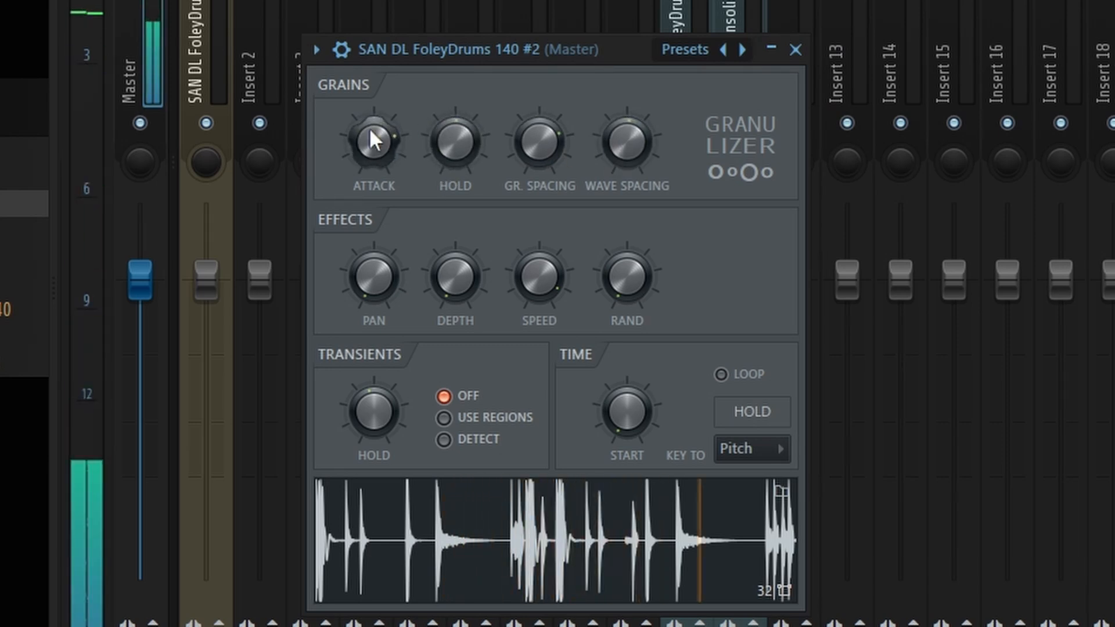
left_click(721, 374)
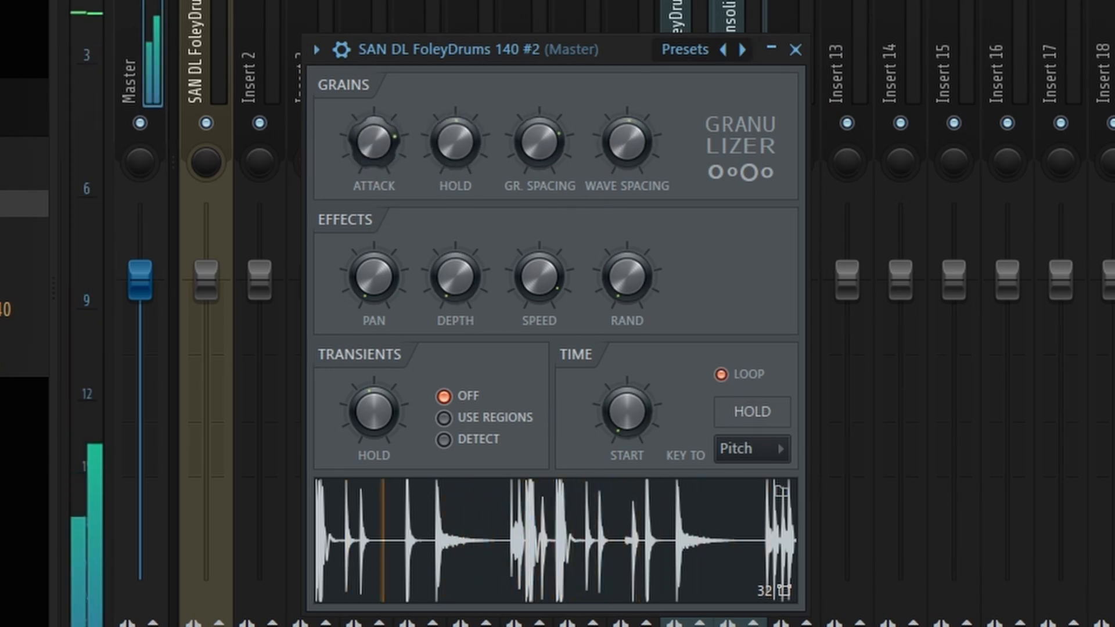
left_click_drag(537, 124, 538, 152)
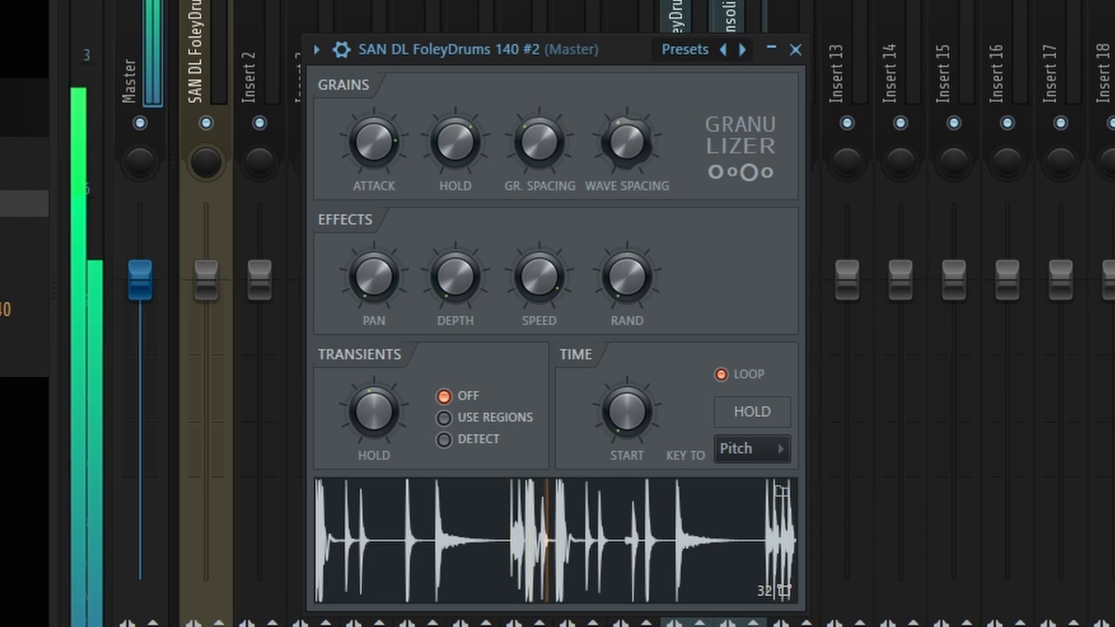
left_click_drag(622, 141, 622, 152)
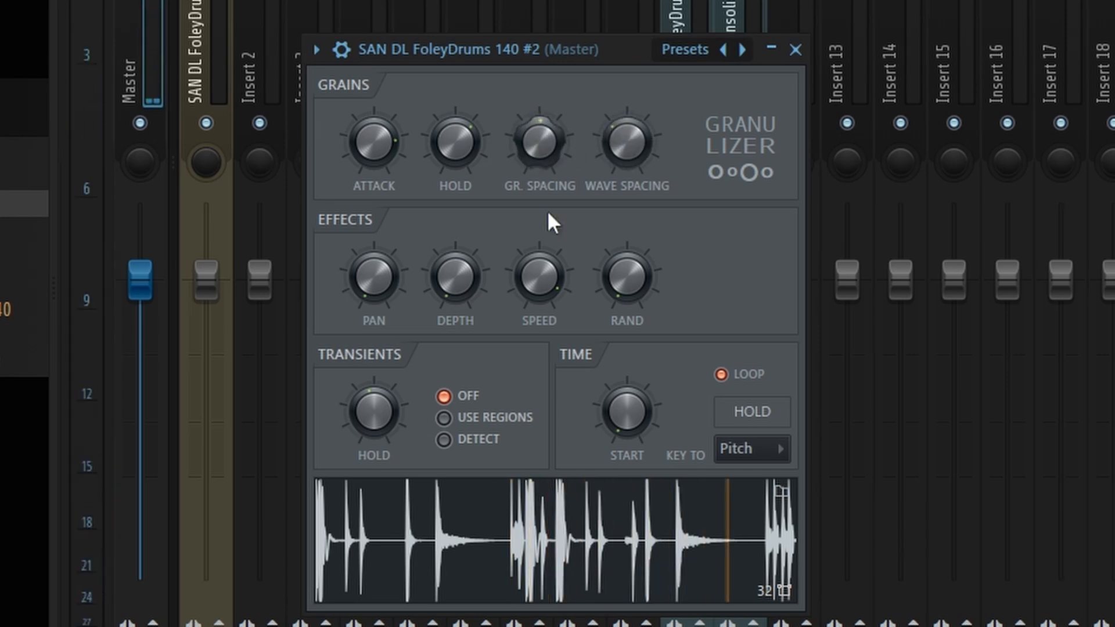
- Raise the rand, depth and pan effect amounts in the Granulizer during playback
left_click_drag(626, 276, 626, 256)
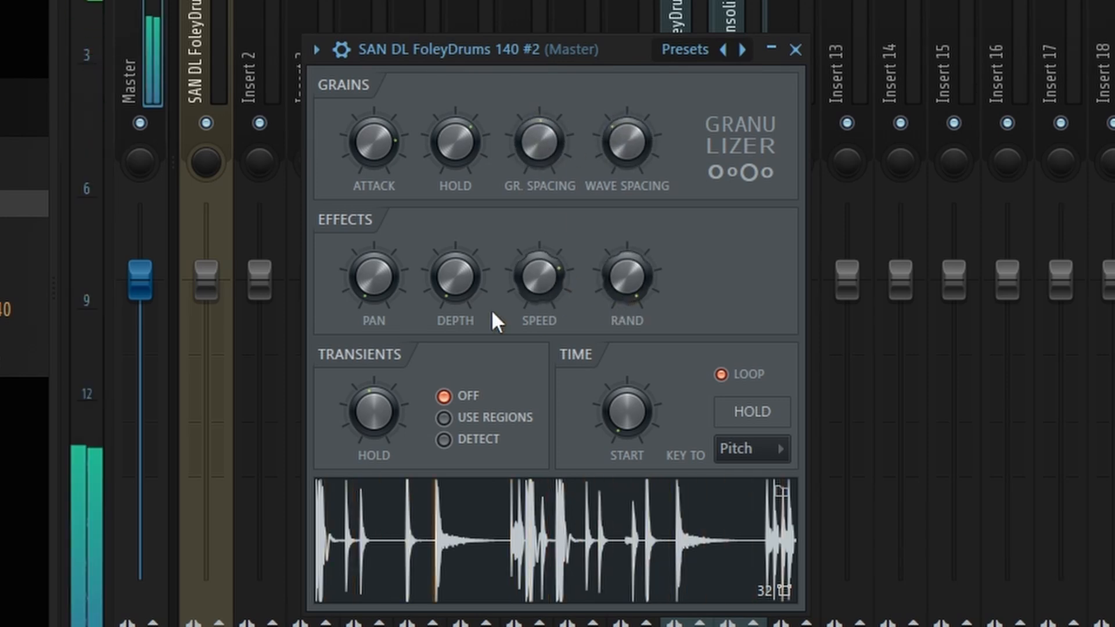
left_click_drag(454, 291, 454, 262)
left_click_drag(371, 288, 372, 271)
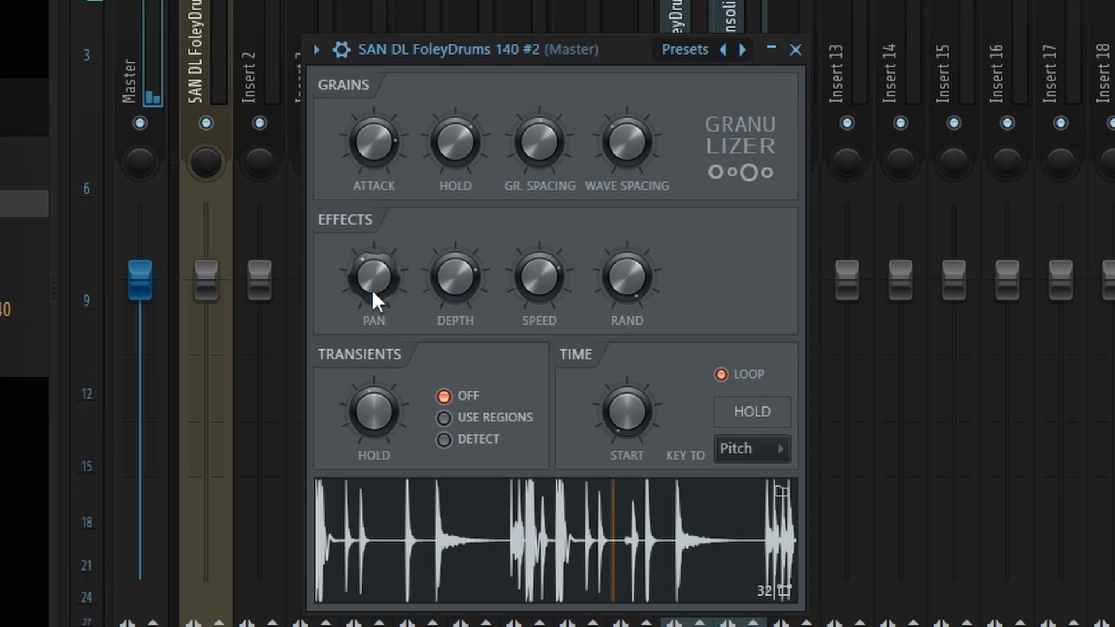
- Lower the grain attack and spacing, and raise the hold and wave spacing in the Granulizer
left_click_drag(539, 145, 539, 138)
left_click_drag(626, 145, 627, 138)
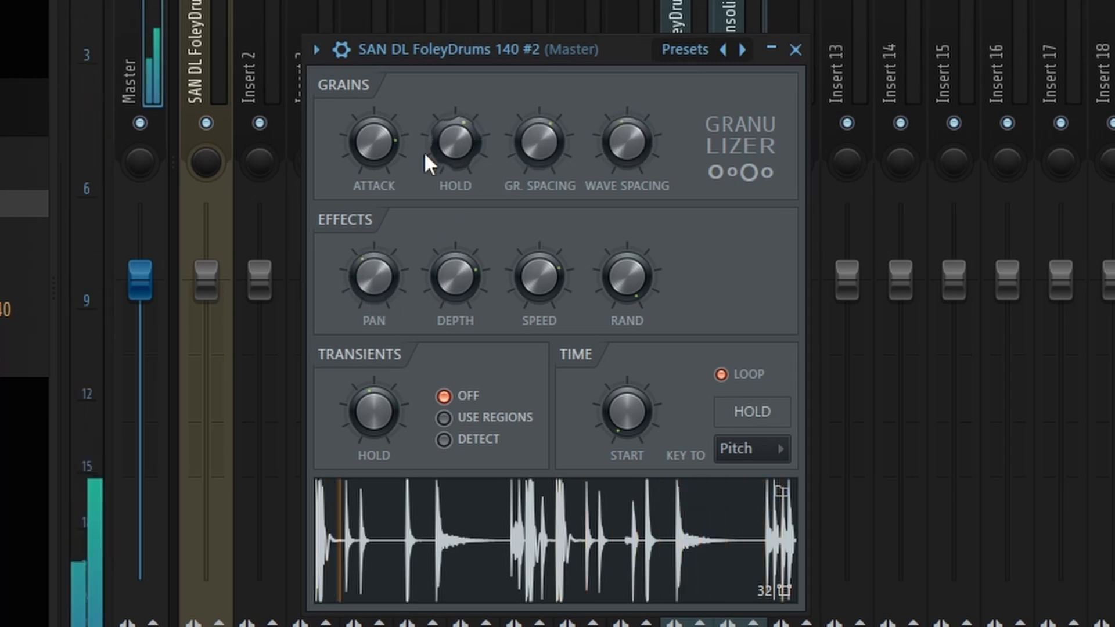
left_click_drag(424, 152, 455, 156)
left_click_drag(383, 151, 383, 215)
left_click_drag(453, 149, 453, 112)
left_click_drag(537, 146, 537, 172)
left_click_drag(638, 135, 638, 114)
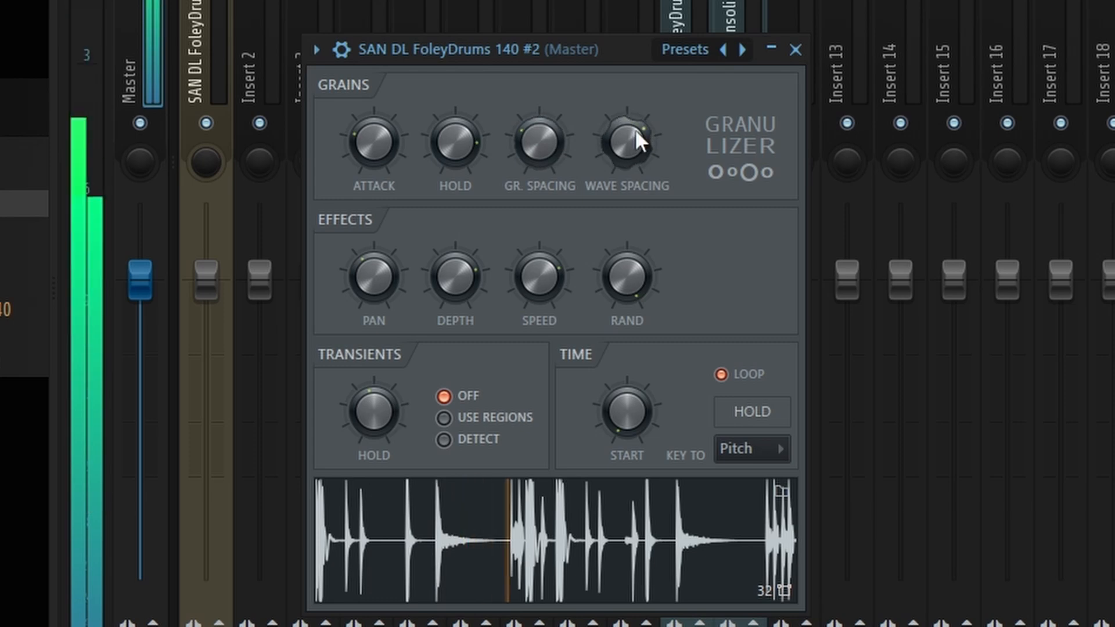
- Vary the Granulizer's attack and hold further and reduce both the grain and wave spacing while listening
left_click_drag(444, 149, 444, 238)
left_click_drag(380, 145, 380, 75)
left_click_drag(449, 142, 450, 96)
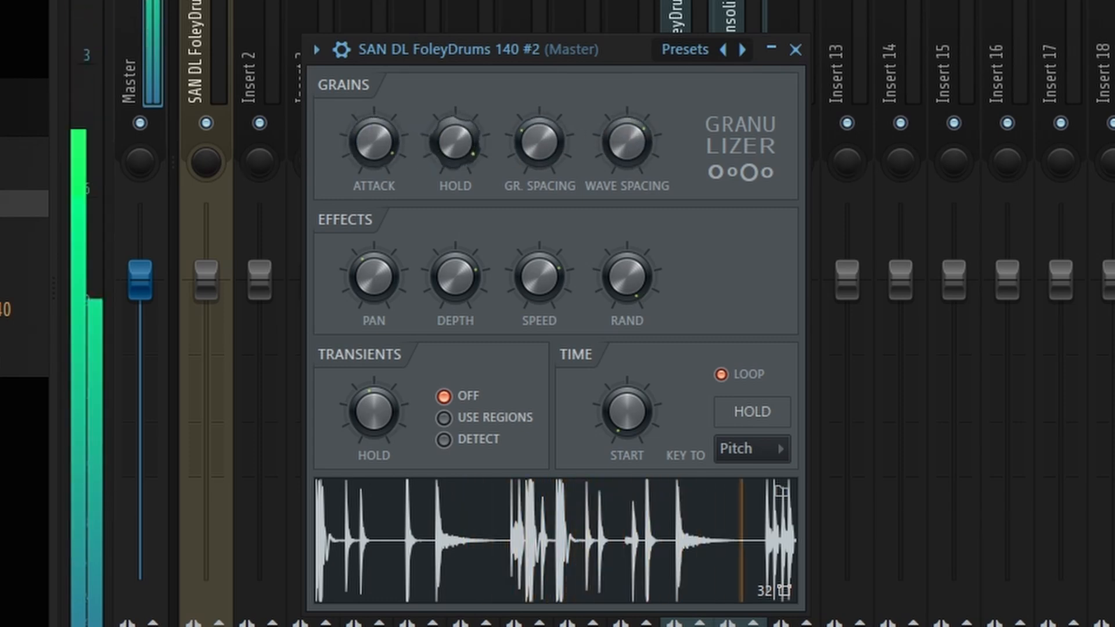
left_click_drag(537, 145, 537, 163)
left_click_drag(629, 142, 630, 185)
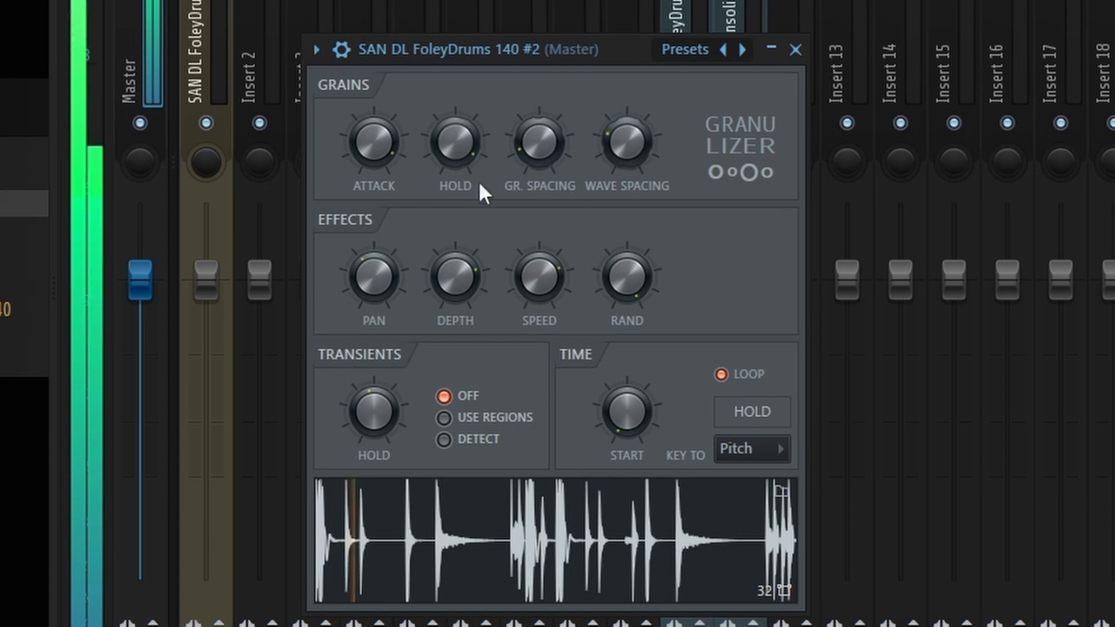
left_click_drag(383, 145, 384, 215)
left_click_drag(454, 142, 454, 168)
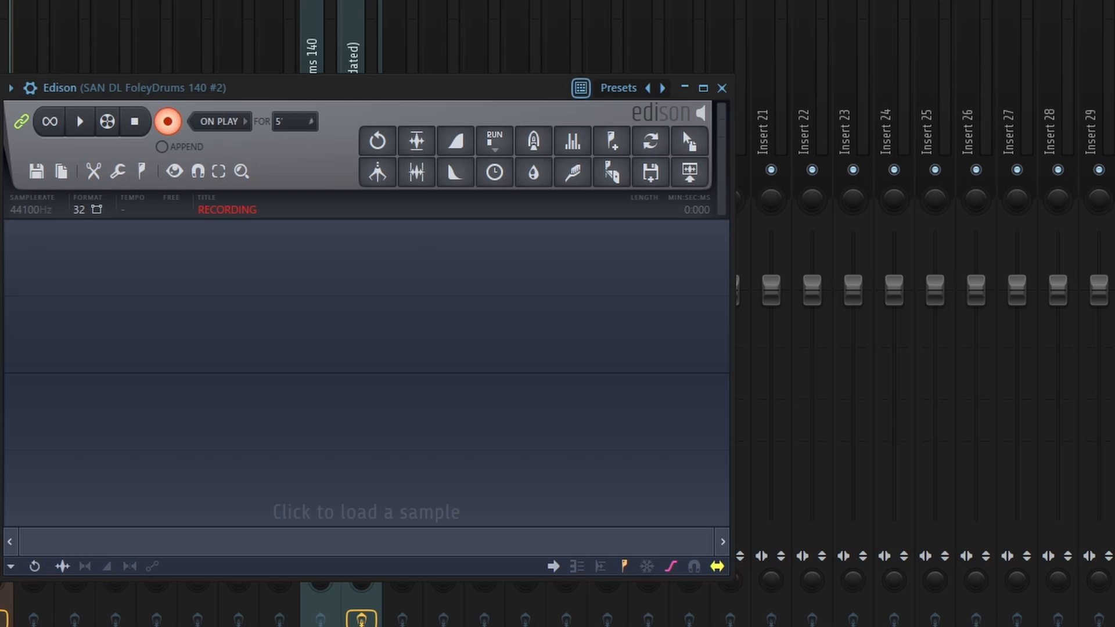
key("space")
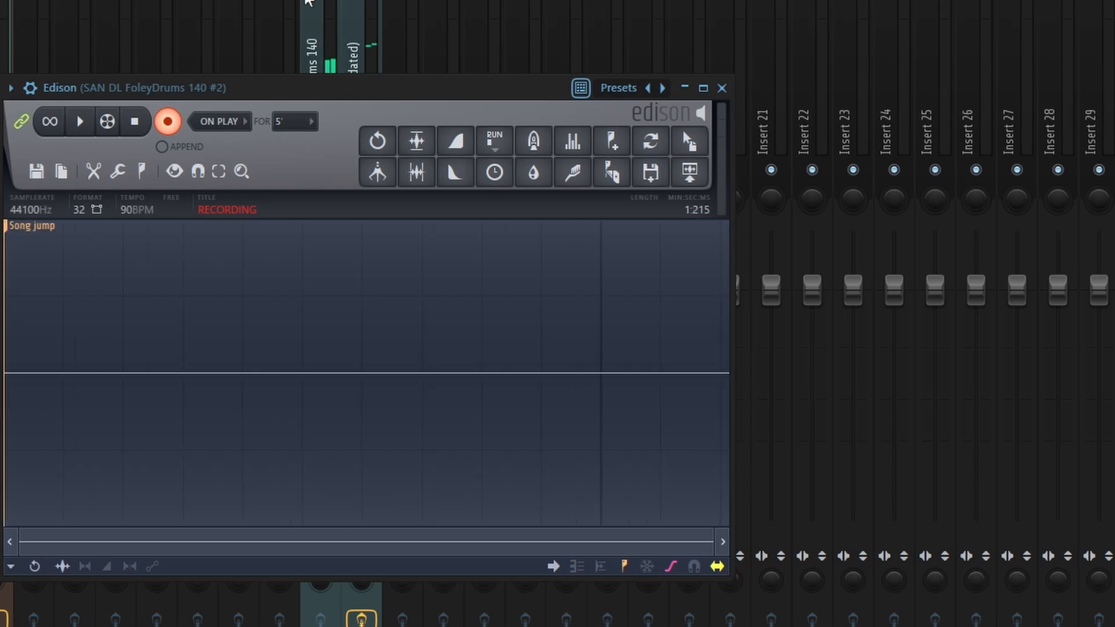
key("space")
left_click(379, 173)
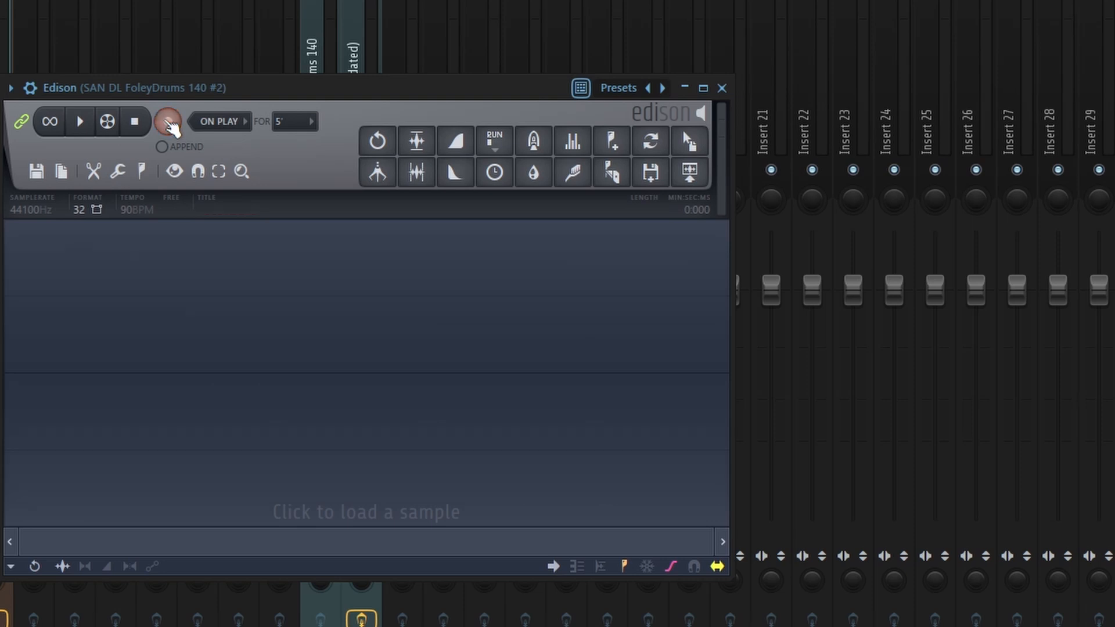
- Record the Granulizer output in Edison with the record mode set to Now, and place the recording on playlist Track 3
left_click(219, 121)
left_click(233, 141)
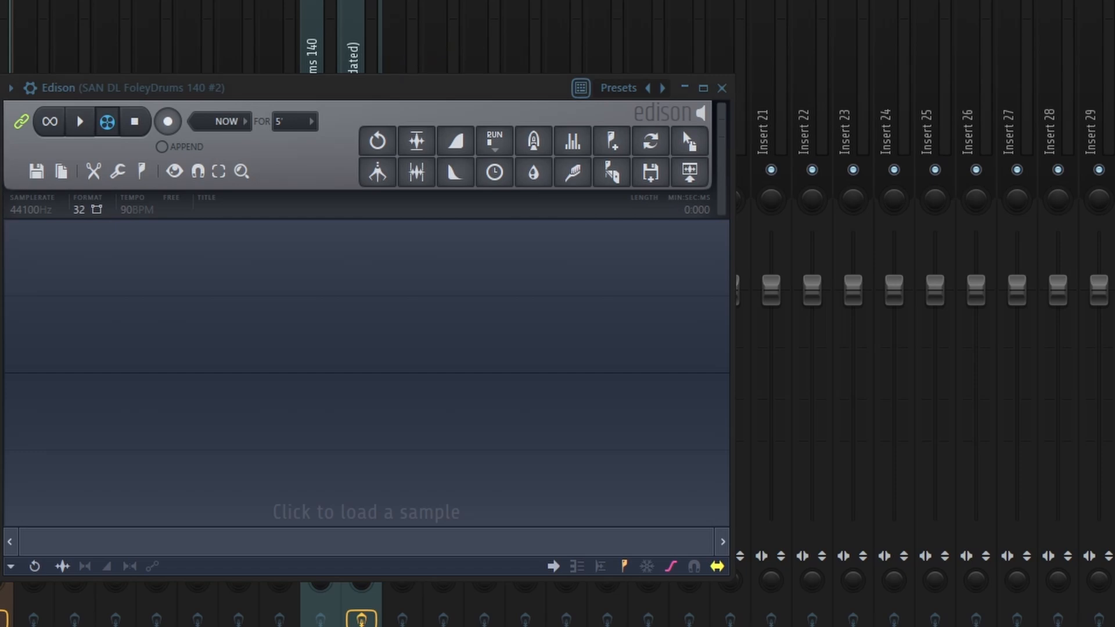
left_click_drag(261, 110, 952, 83)
left_click(174, 125)
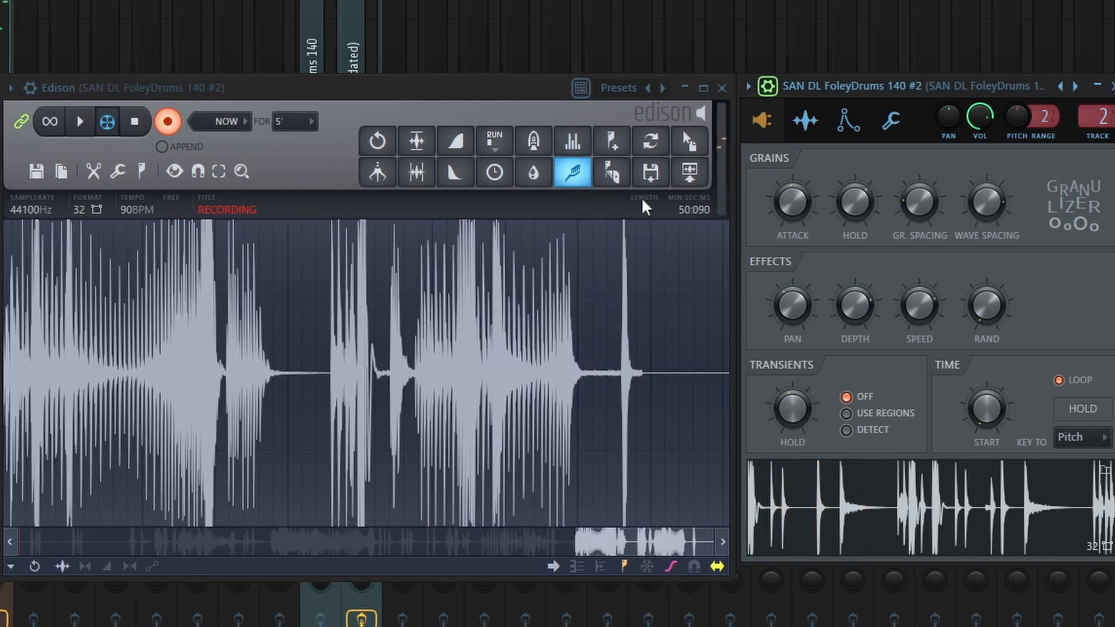
left_click(136, 121)
left_click_drag(709, 165, 725, 189)
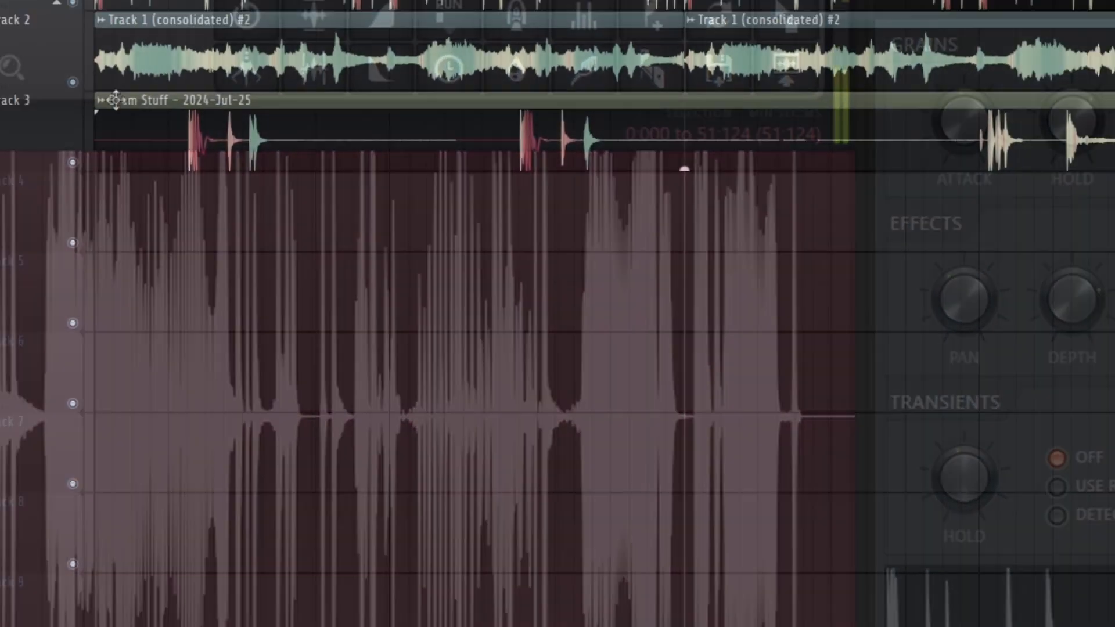
- Chop the Drum Stuff clip on Track 3 into beats using time-based chopping
right_click(292, 197)
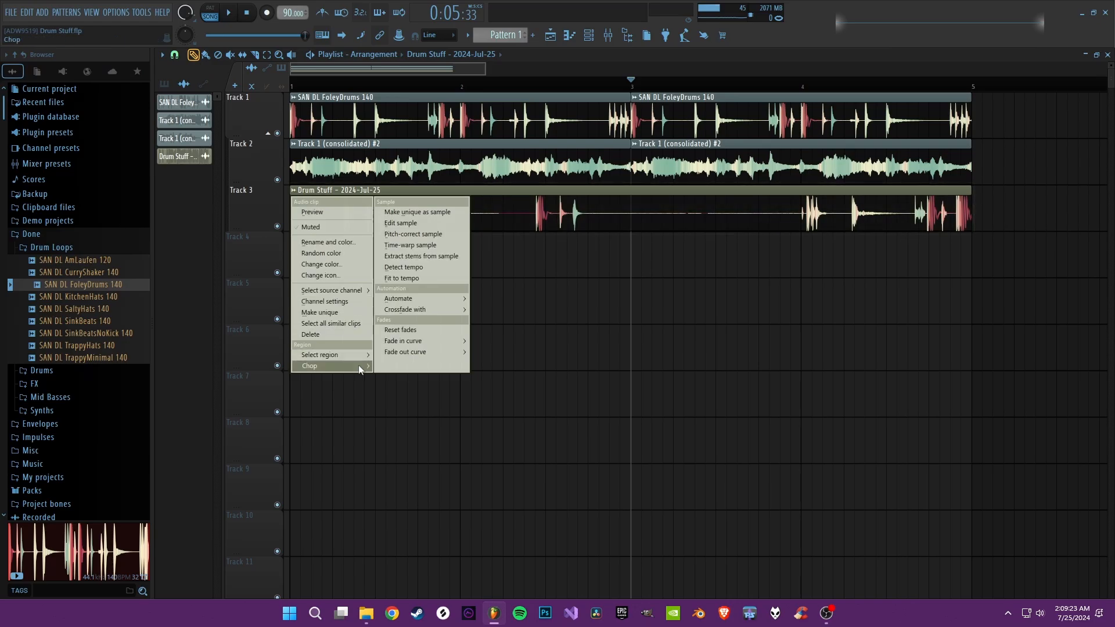
mouse_move(337, 366)
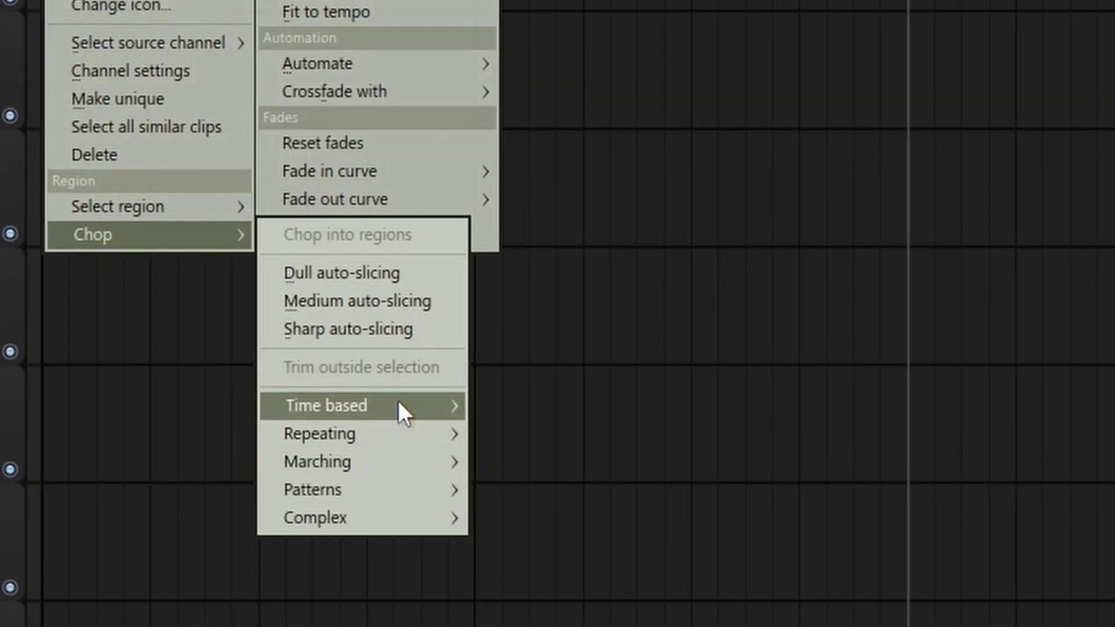
mouse_move(430, 433)
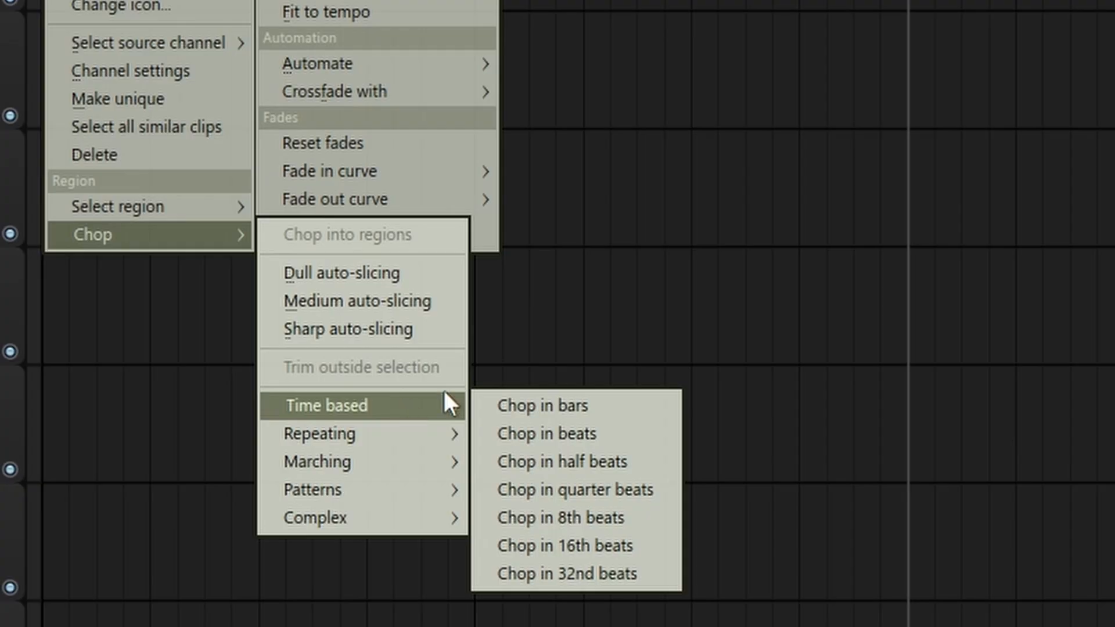
left_click(546, 433)
- Slip the audio inside the first Track 3 slice earlier to reveal different hits, and preview it
left_click(242, 55)
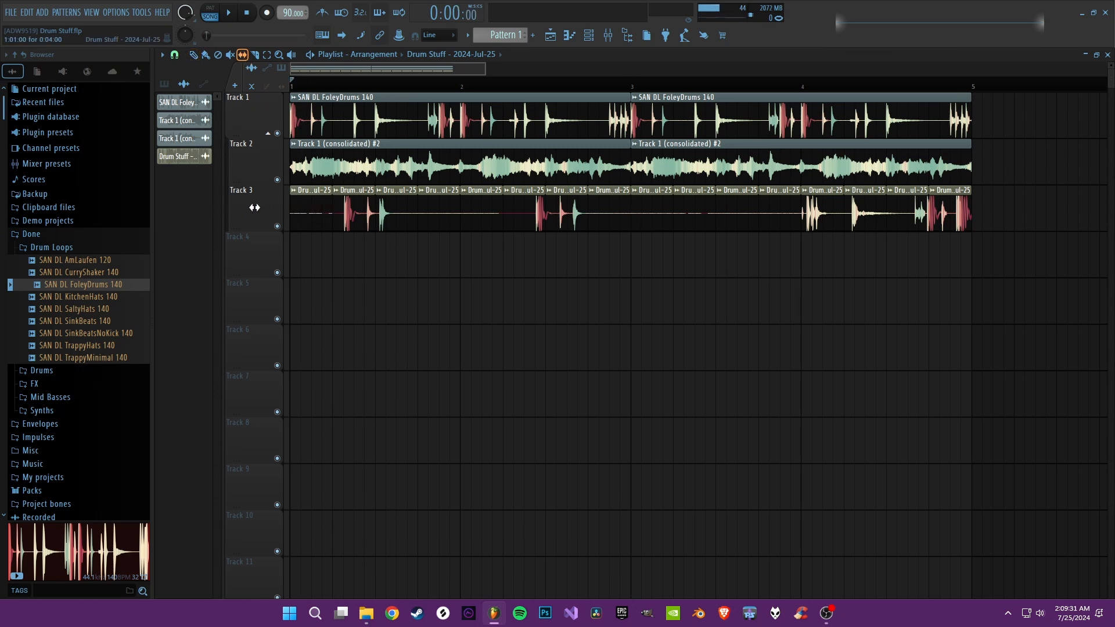
left_click_drag(198, 213, 172, 217)
key("space")
key("space")
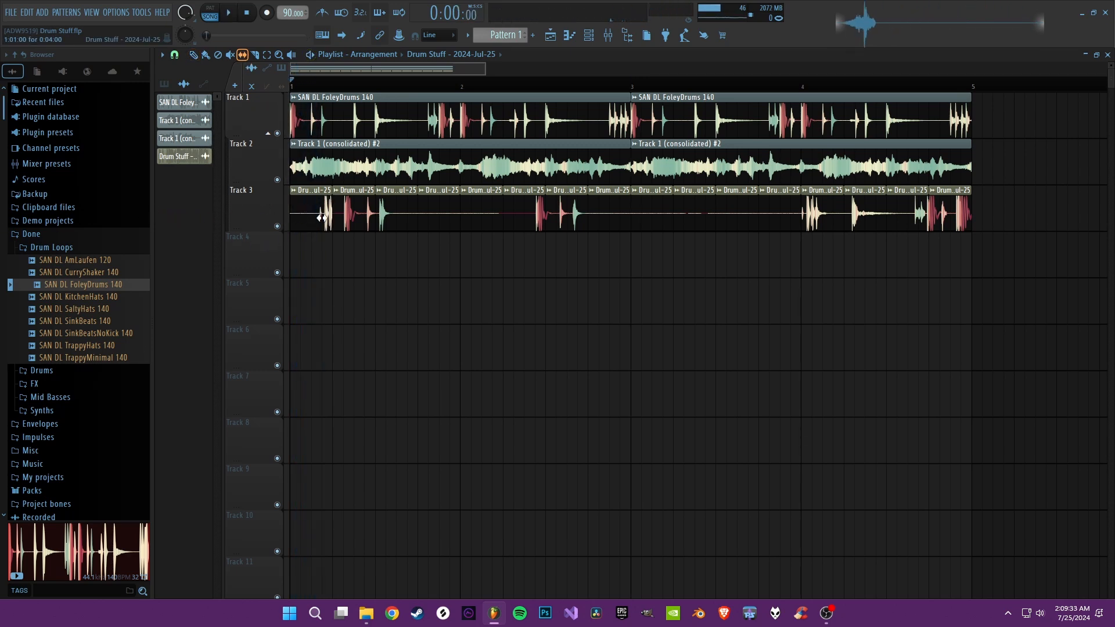
- Move all slices except the first from Track 3 to Track 4, mute Track 4 and play the arrangement
left_click(273, 217)
left_click_drag(363, 192, 364, 238)
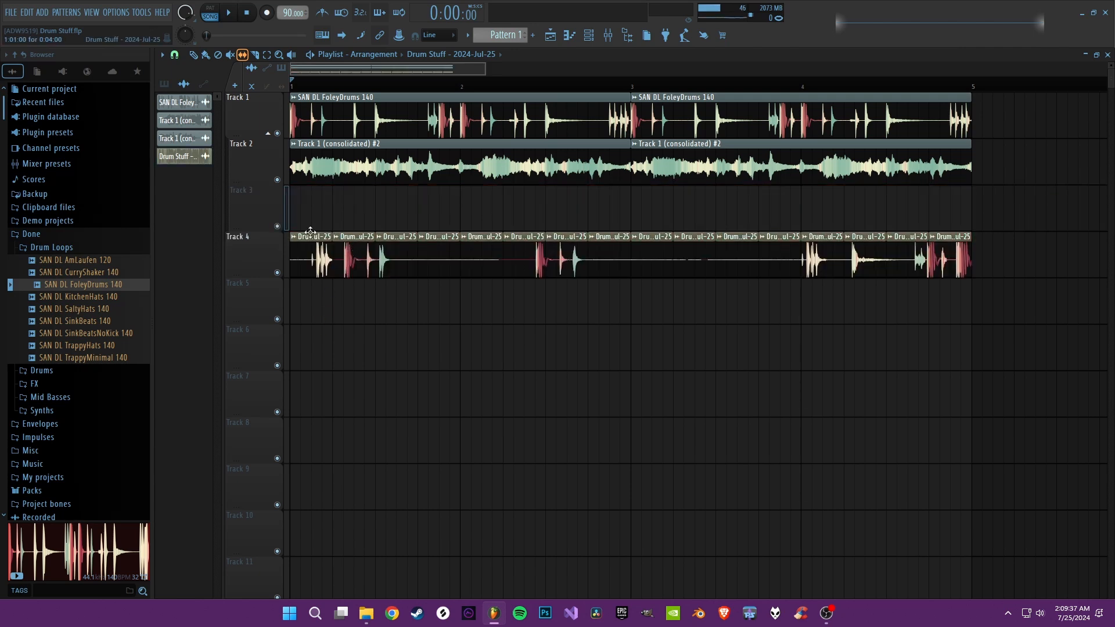
left_click(277, 272)
key("space")
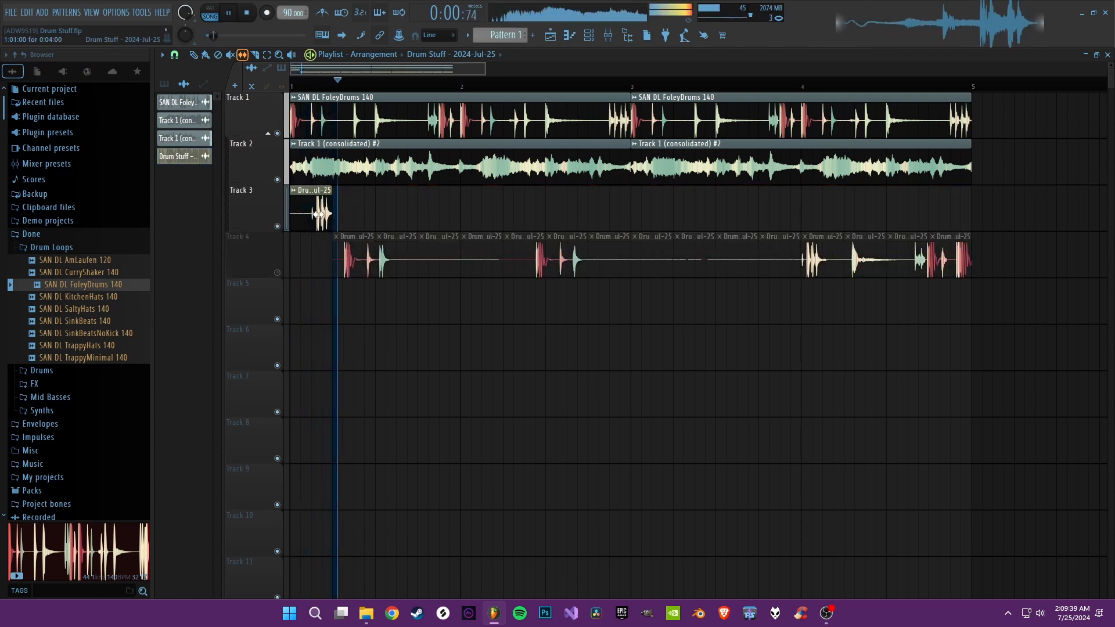
- Slip the audio inside the first Track 3 slice slightly later and replay it
key("space")
left_click_drag(314, 209, 329, 206)
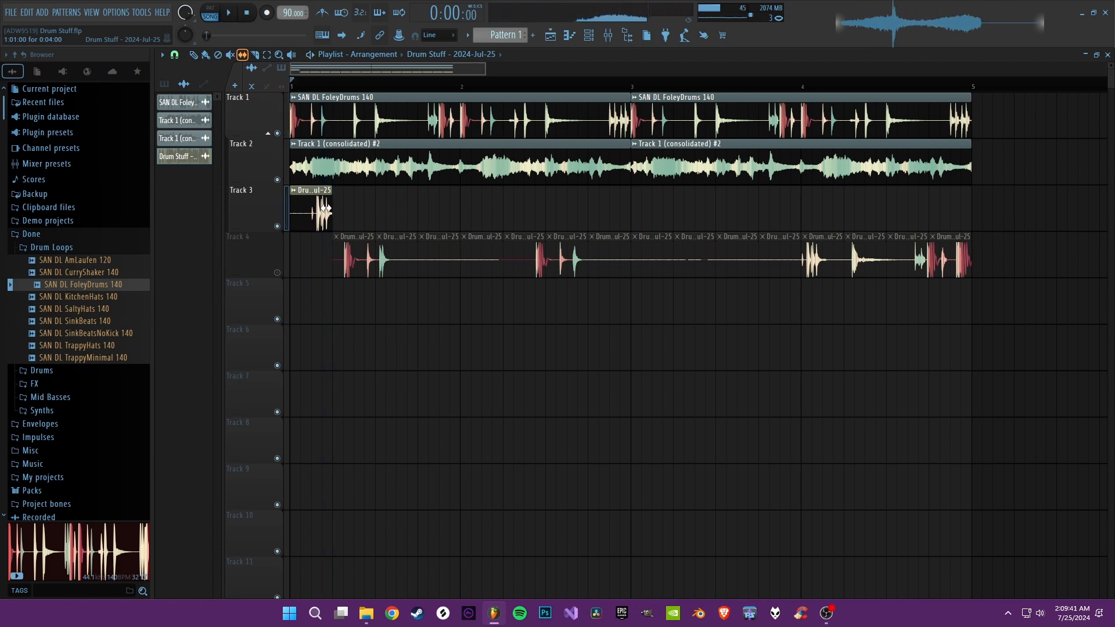
key("space")
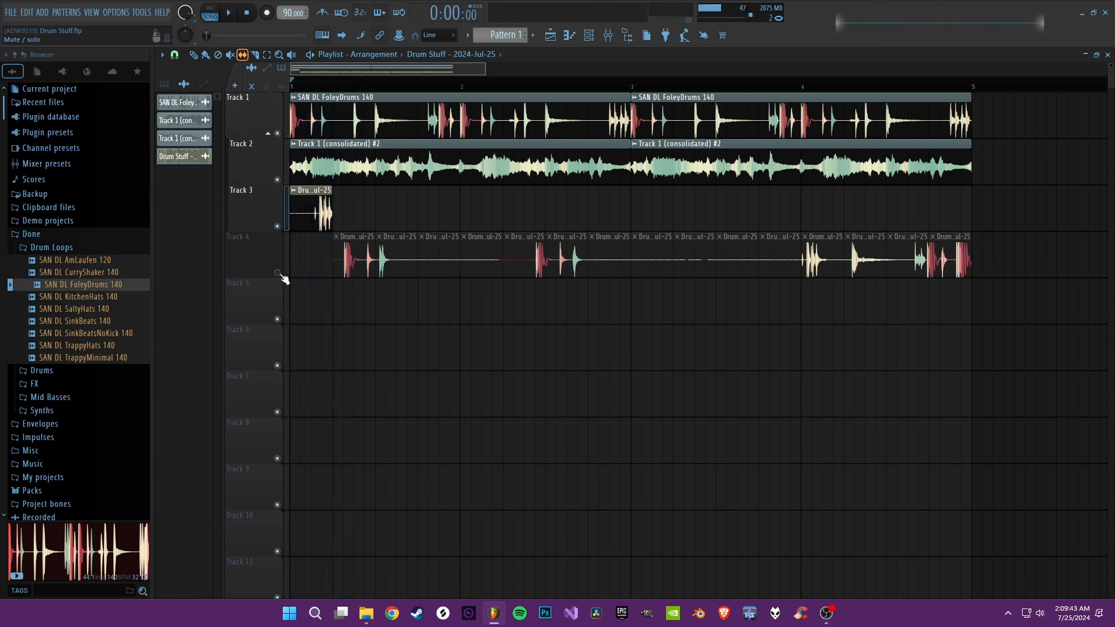
- Unmute Track 4 and slip the second slice's audio later while replaying the arrangement
left_click(277, 273)
key("space")
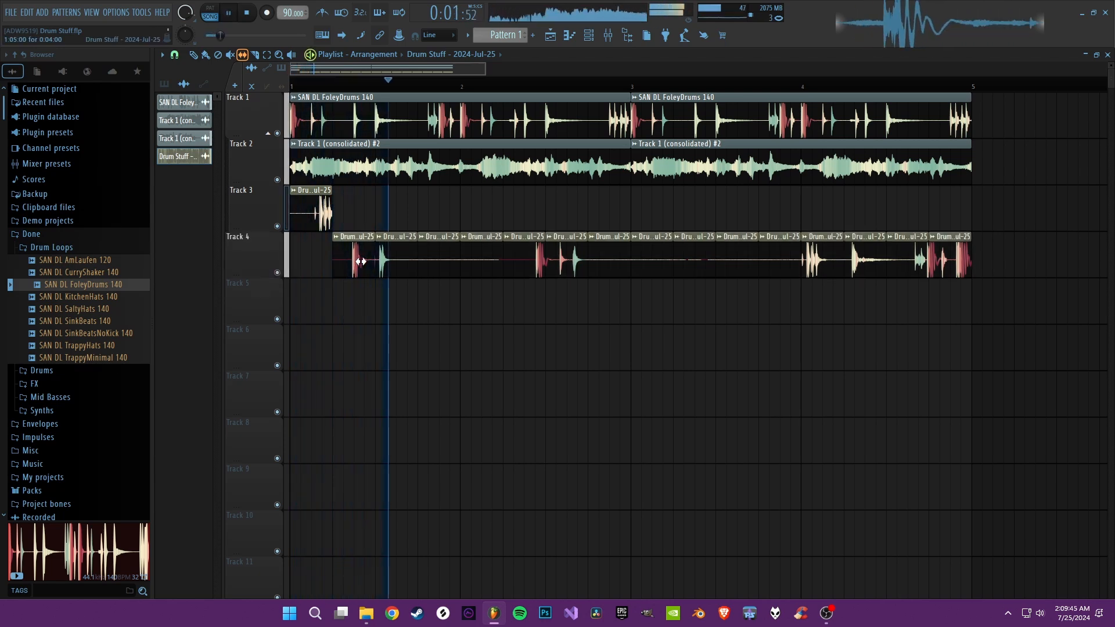
key("space")
key("space")
key("space")
key("space")
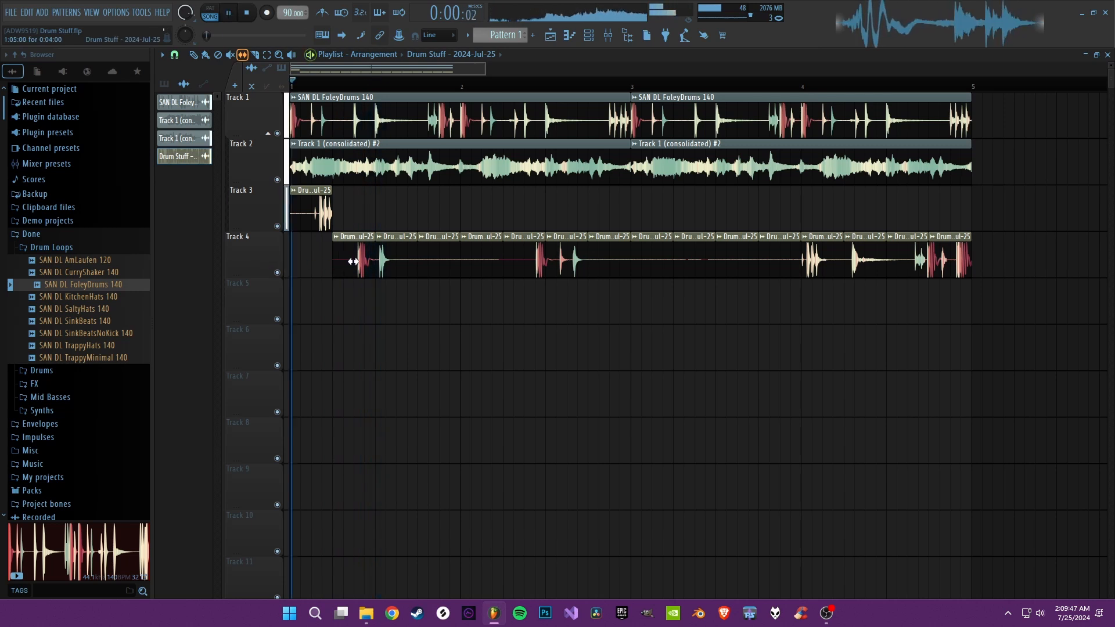
- Move the second slice up to Track 3, mute Track 4 again and play the arrangement
left_click_drag(354, 259, 347, 184)
left_click(277, 272)
key("space")
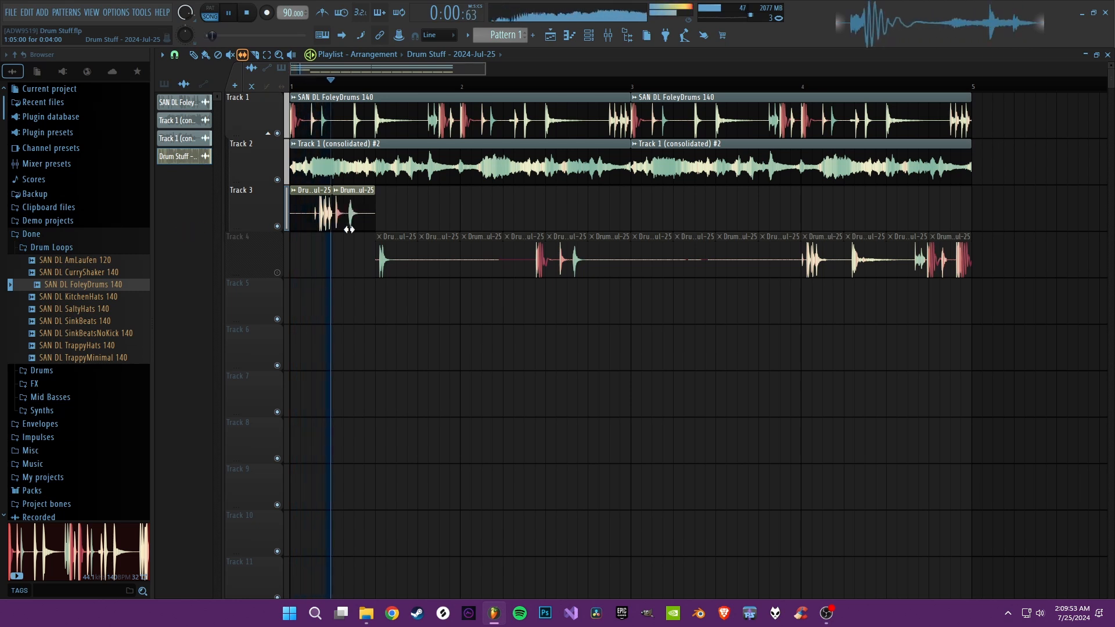
- Slip the audio inside the second Track 3 slice to audition different hits from the recording
key("space")
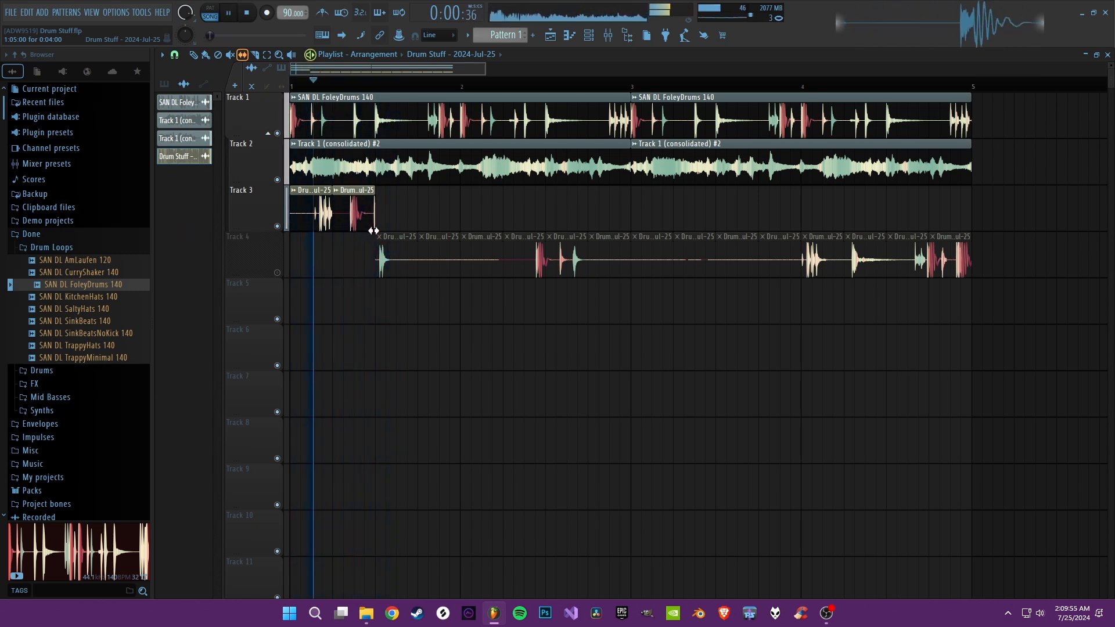
key("space")
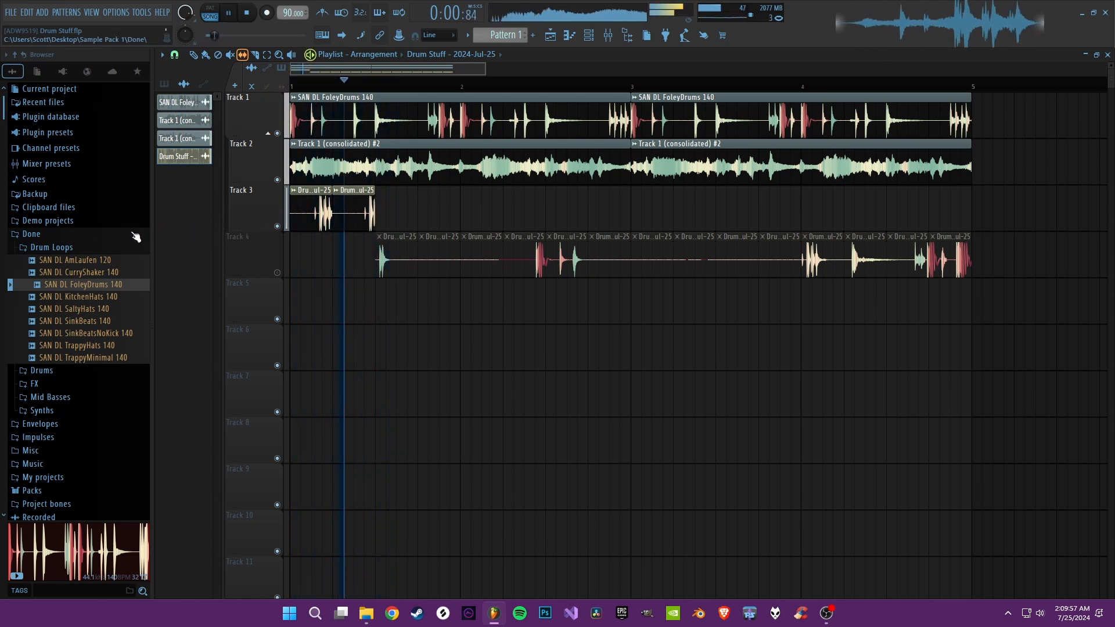
key("space")
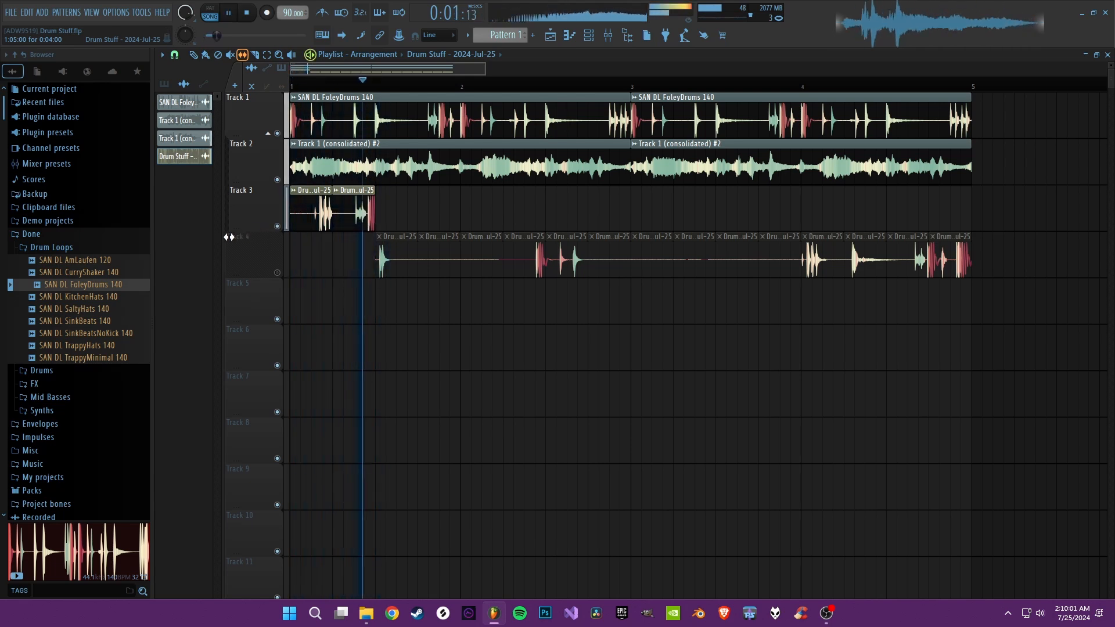
key("space")
key("space")
left_click_drag(228, 237, 172, 246)
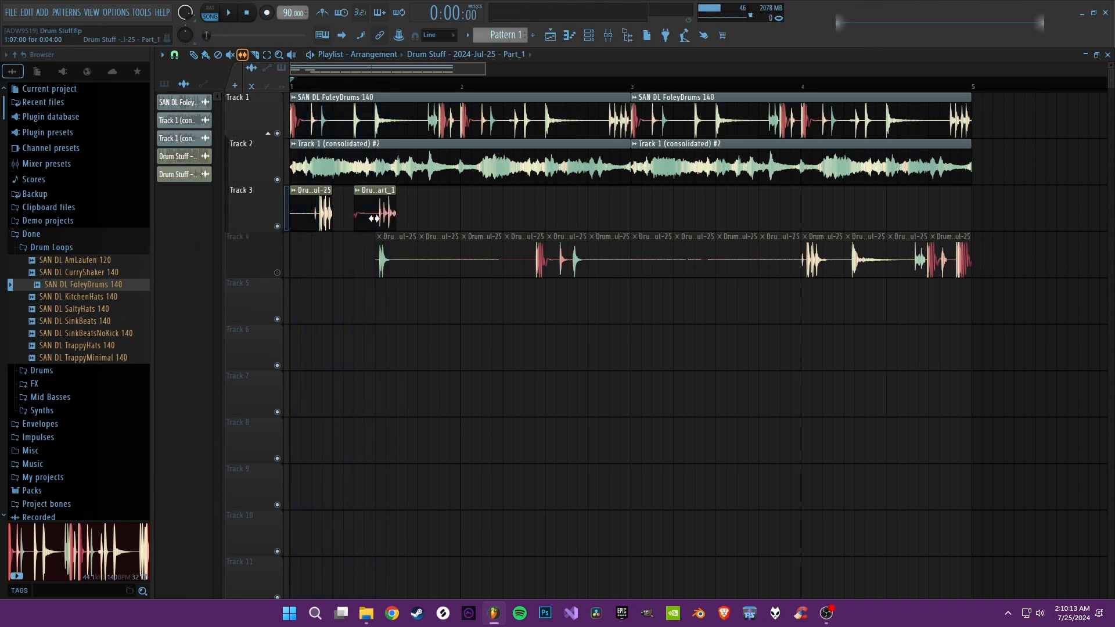
- Reverse the second slice on Track 3 in its sample settings and play the result
double_click(375, 216)
key("Escape")
key("space")
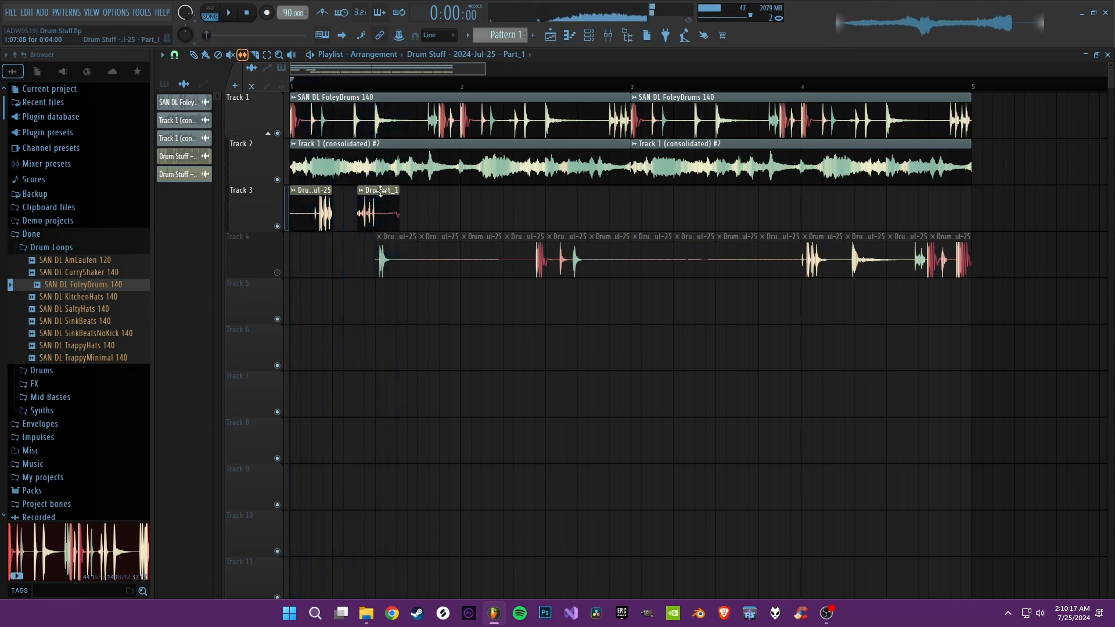
- Move the third slice from Track 4 onto Track 3, starting at 1:14:00
left_click_drag(392, 237, 432, 192)
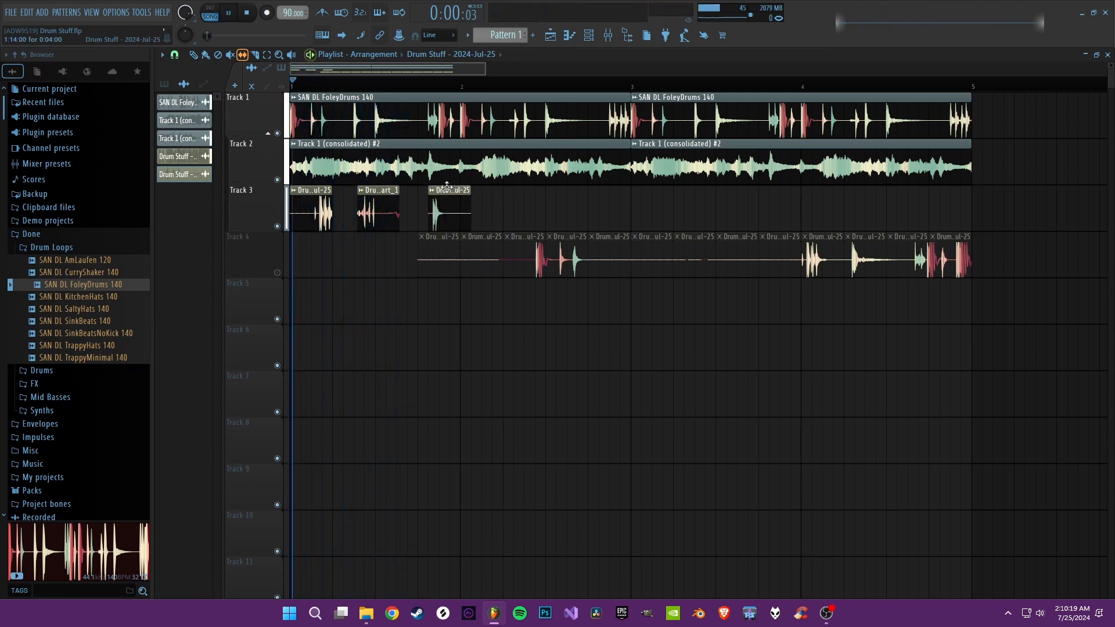
- Slip the audio inside the third Track 3 slice to different hits from the recording and play the result
key("space")
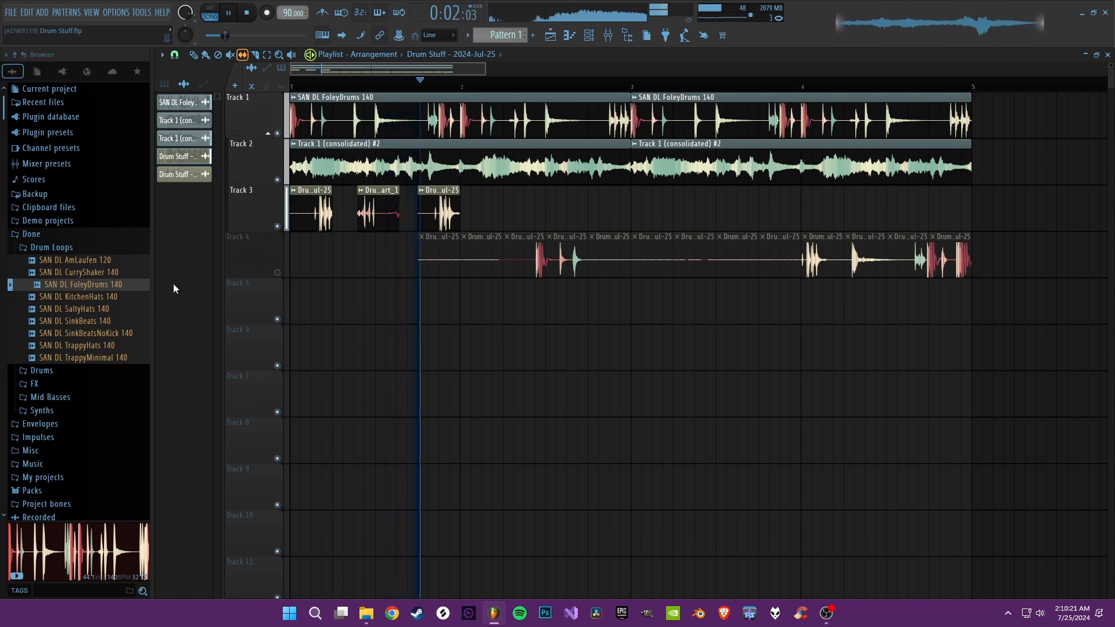
key("space")
left_click_drag(433, 220, 120, 242)
key("space")
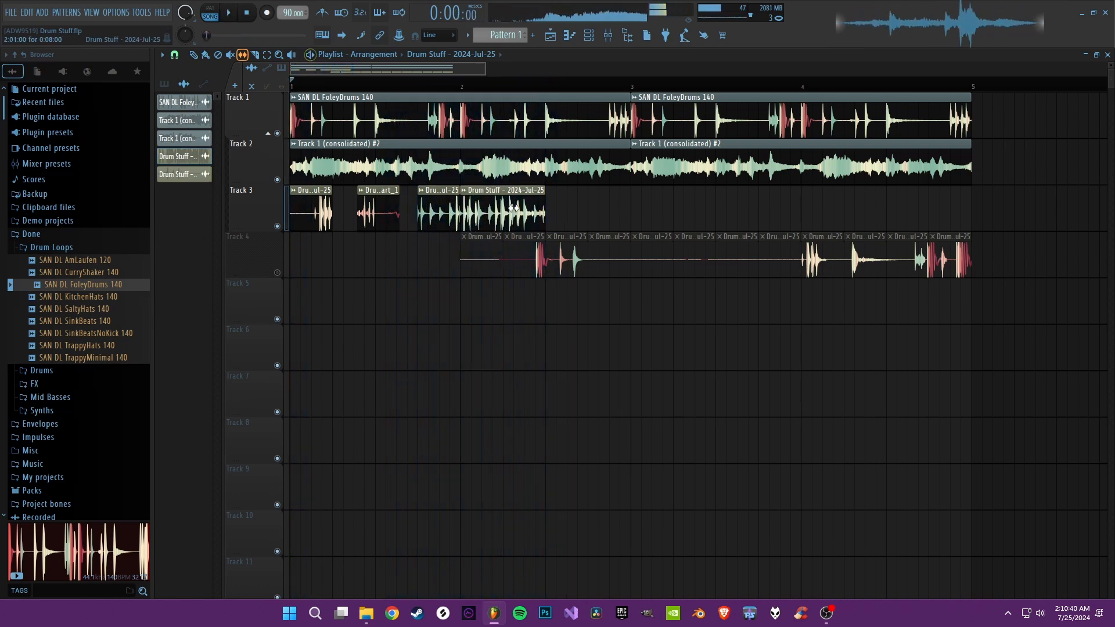
key("space")
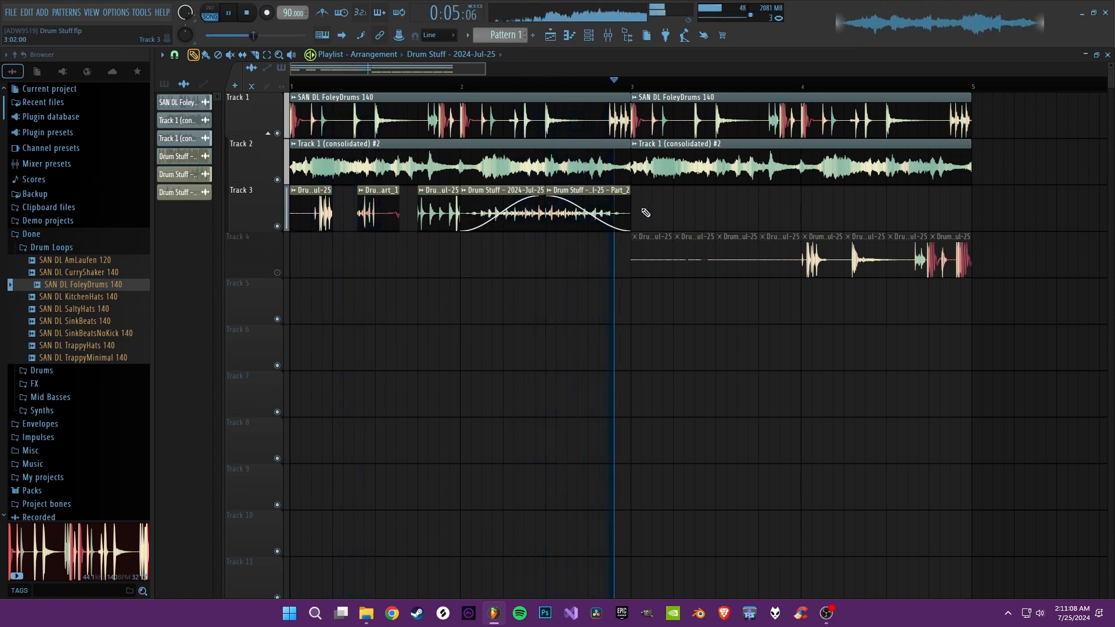
- Place a recording slice on Track 3 at the start of bar 3, lengthen it to 0:08:00 and play it
key("space")
left_click(632, 207)
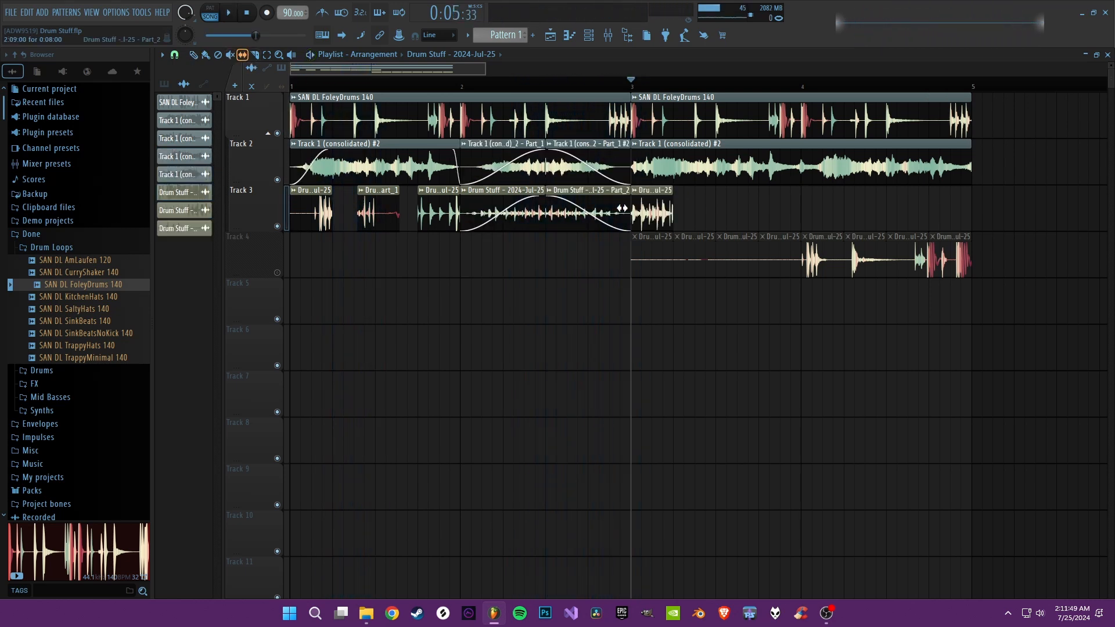
key("space")
key("space")
left_click_drag(655, 222, 707, 190)
key("space")
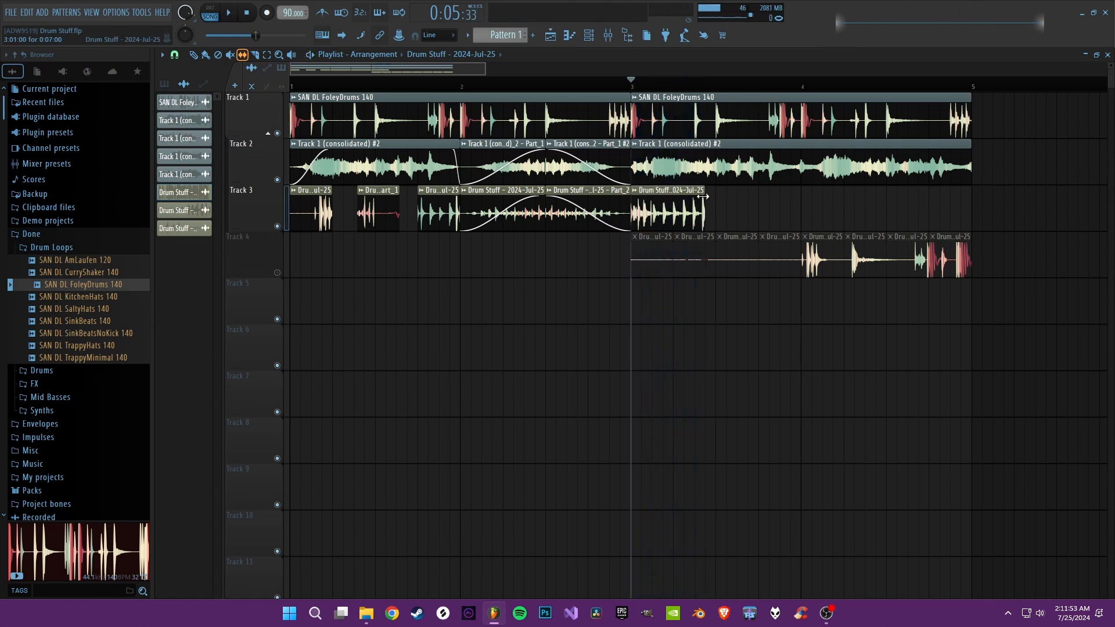
key("space")
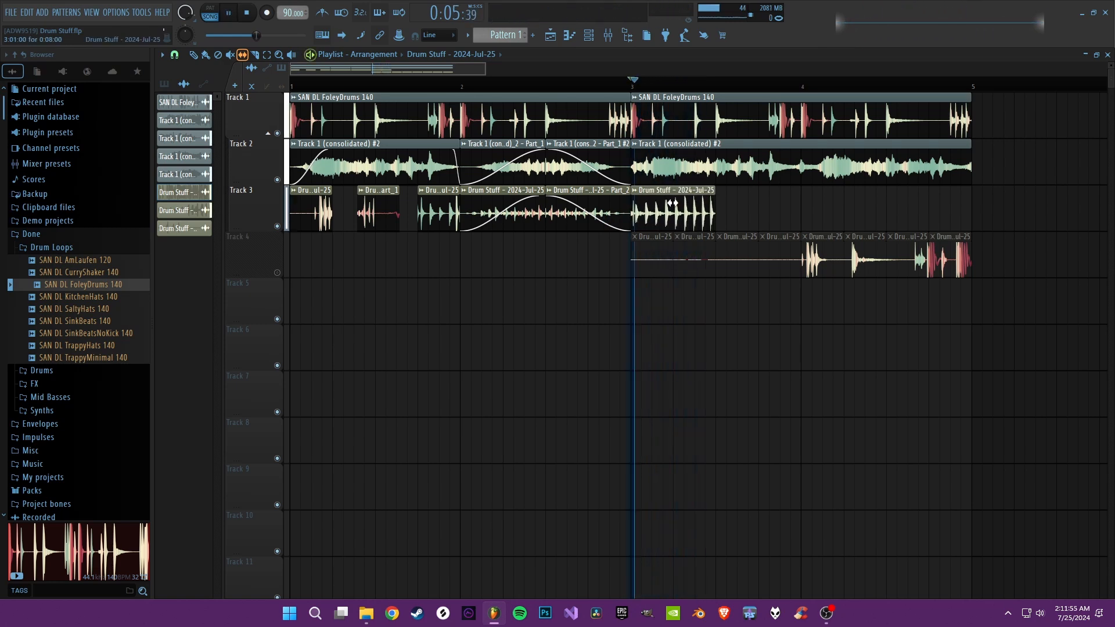
key("space")
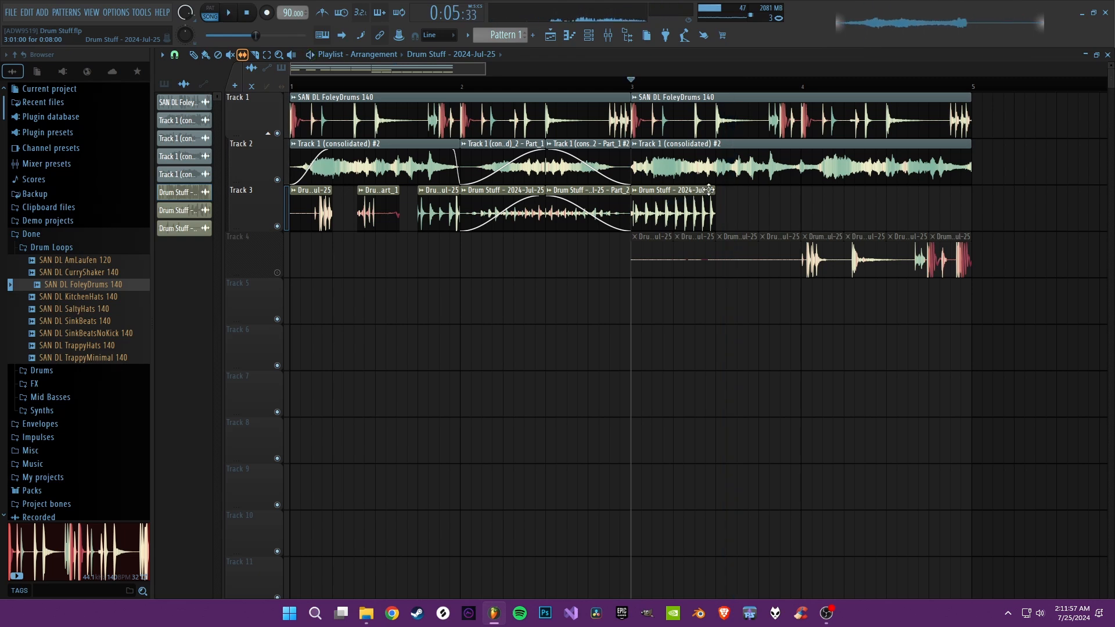
- Extend the bar 3 slice on Track 3 to one full bar and slip its audio to different hits while playing it back
left_click_drag(710, 189, 795, 194)
left_click_drag(711, 203, 695, 202)
key("space")
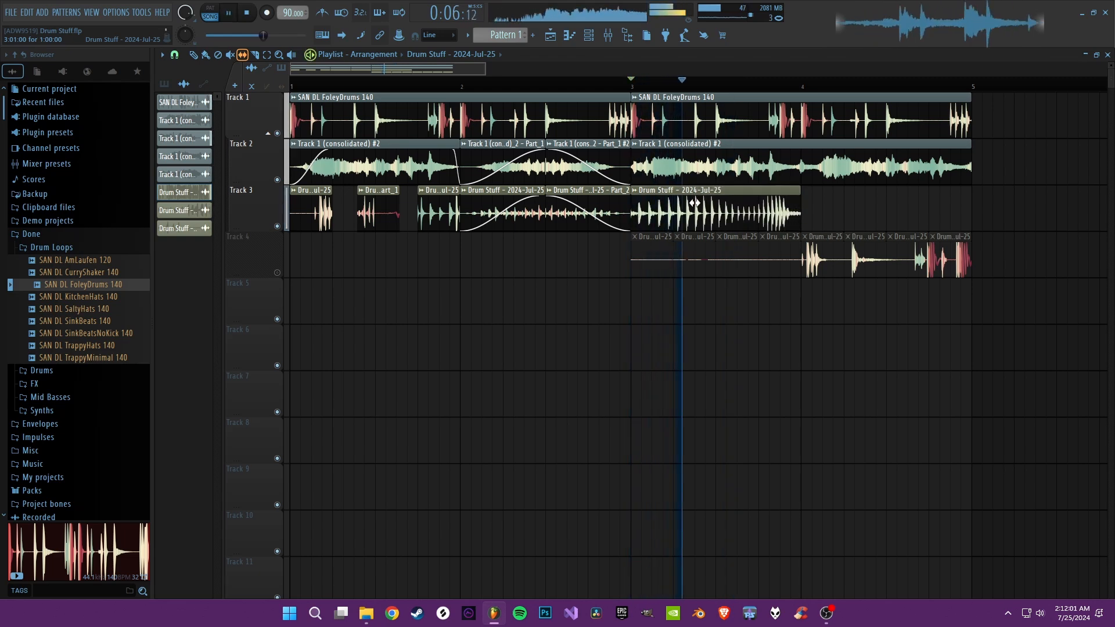
key("space")
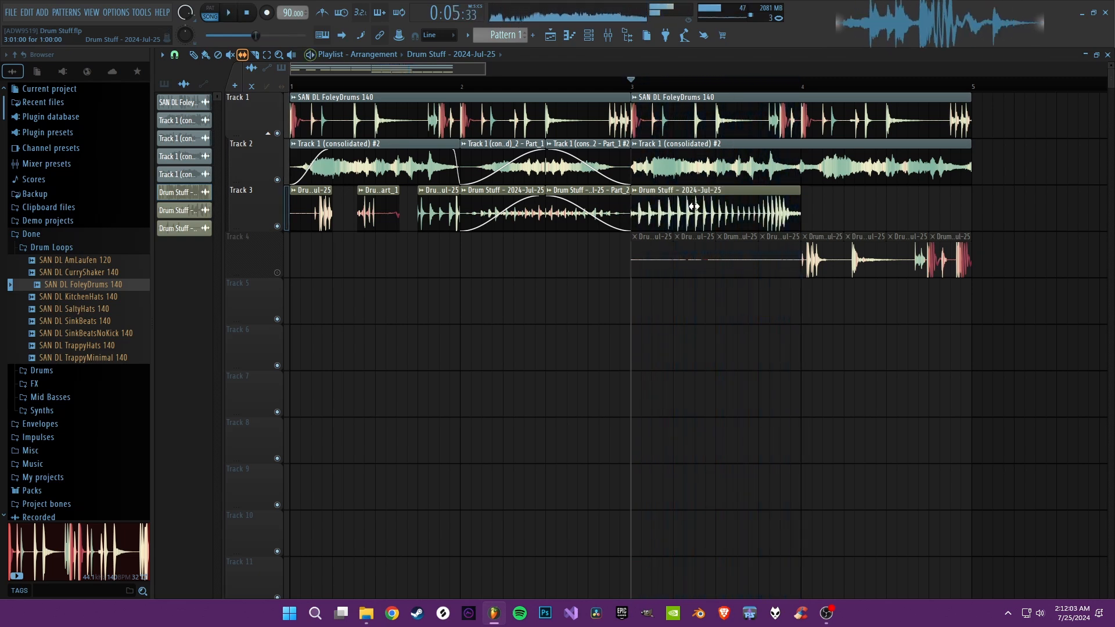
left_click_drag(694, 203, 699, 208)
key("space")
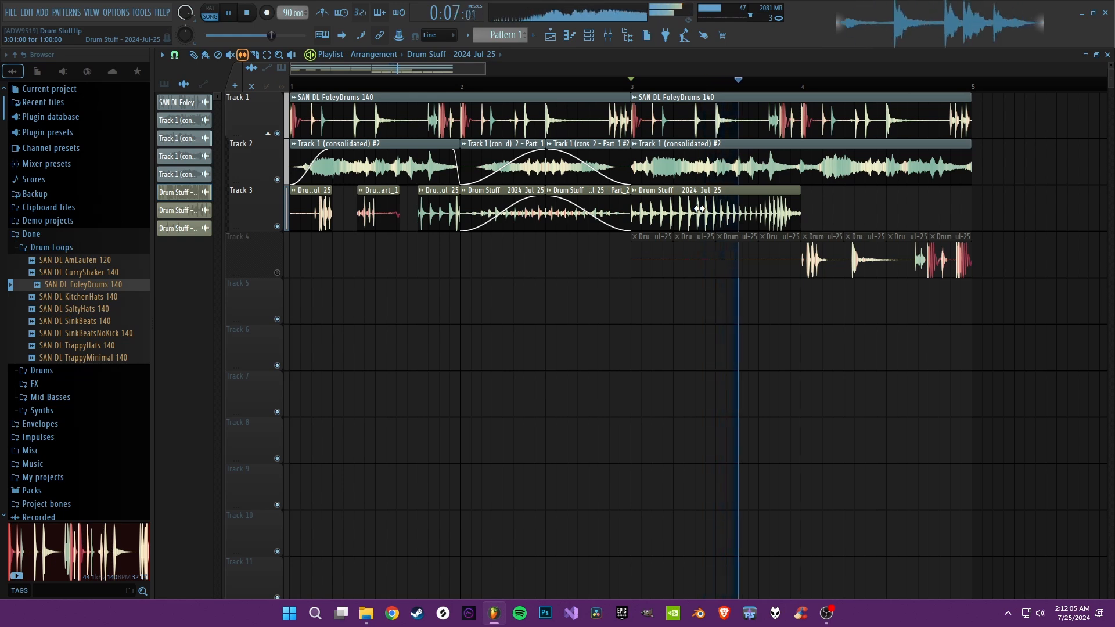
key("space")
key("space")
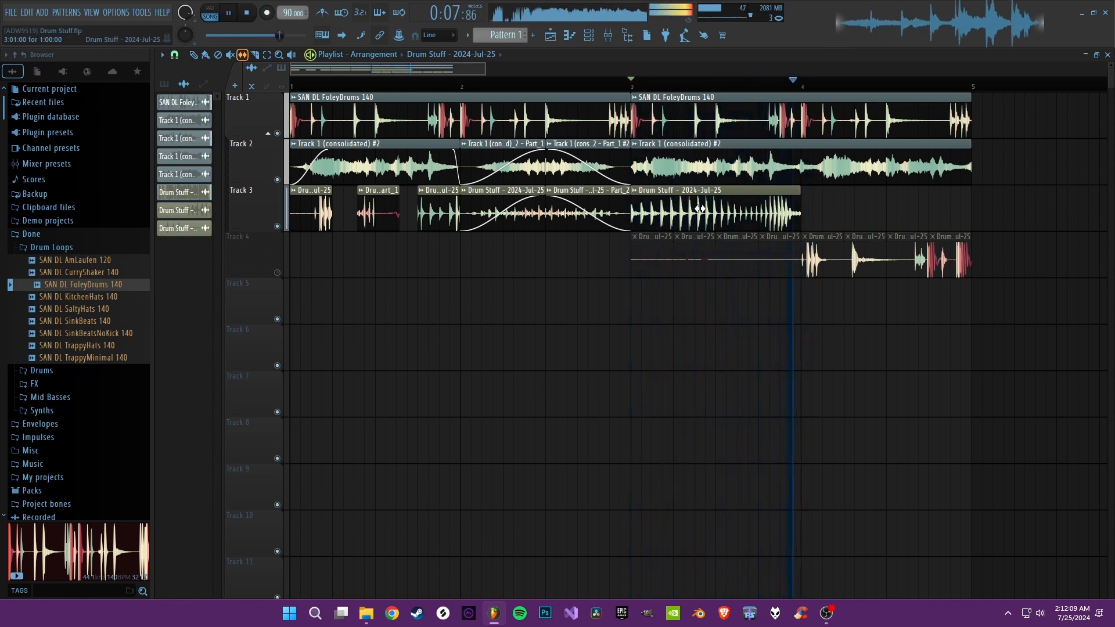
key("space")
- Replace the Track 4 slice at bar 4 with a one-bar slice on Track 3 and slip its audio to other hits
right_click(824, 255)
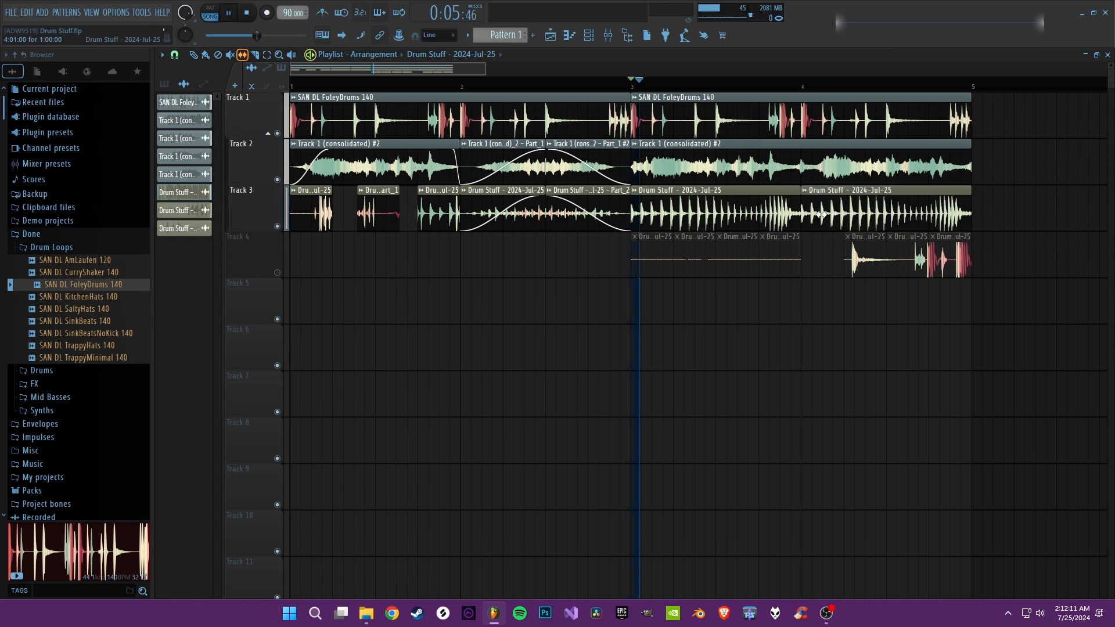
left_click(835, 212)
key("space")
left_click_drag(834, 211, 261, 214)
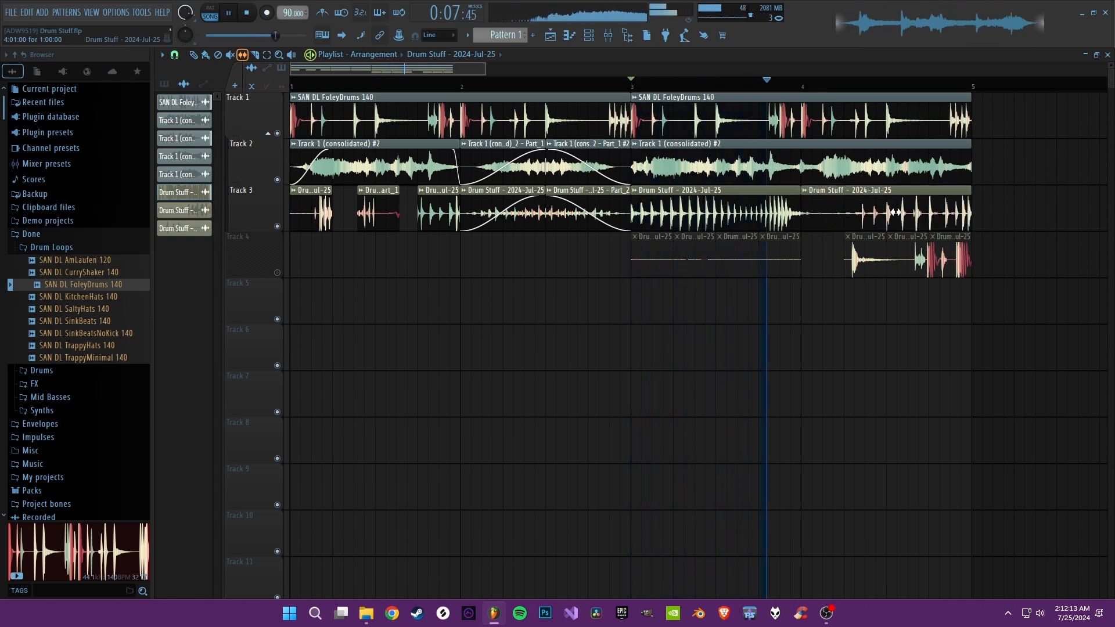
left_click_drag(895, 212, 840, 208)
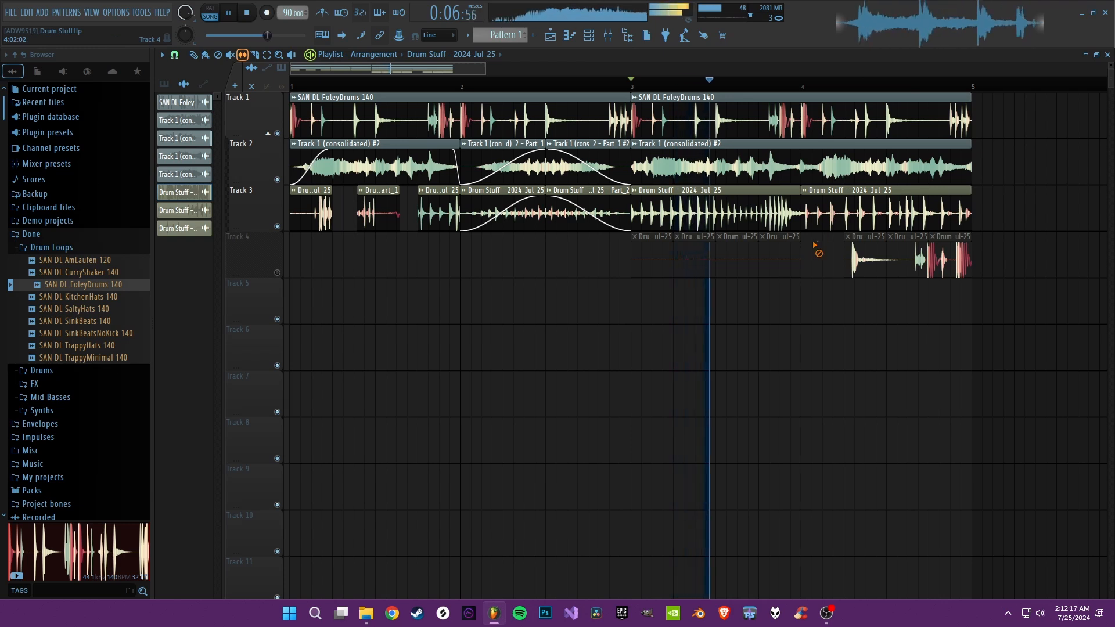
- Shorten the bar 4 slice on Track 3 and fill the rest of the bar with separate short slices, the last at 4:11:00
left_click(844, 213, "alt+shift")
right_click(864, 213)
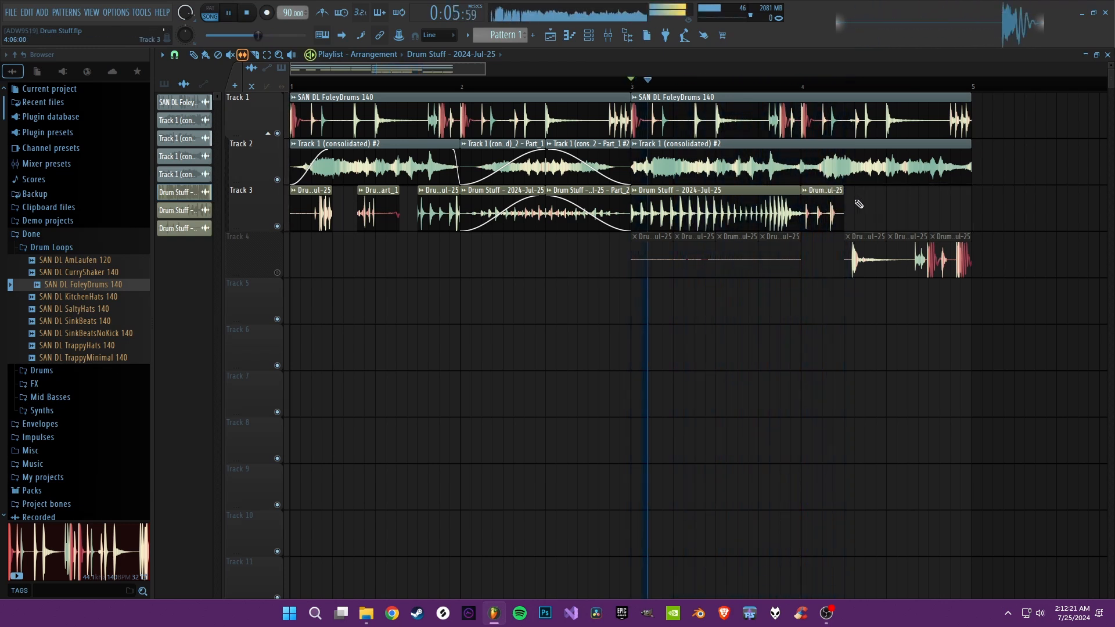
left_click(870, 208)
right_click(891, 205)
left_click(831, 207)
left_click(869, 206)
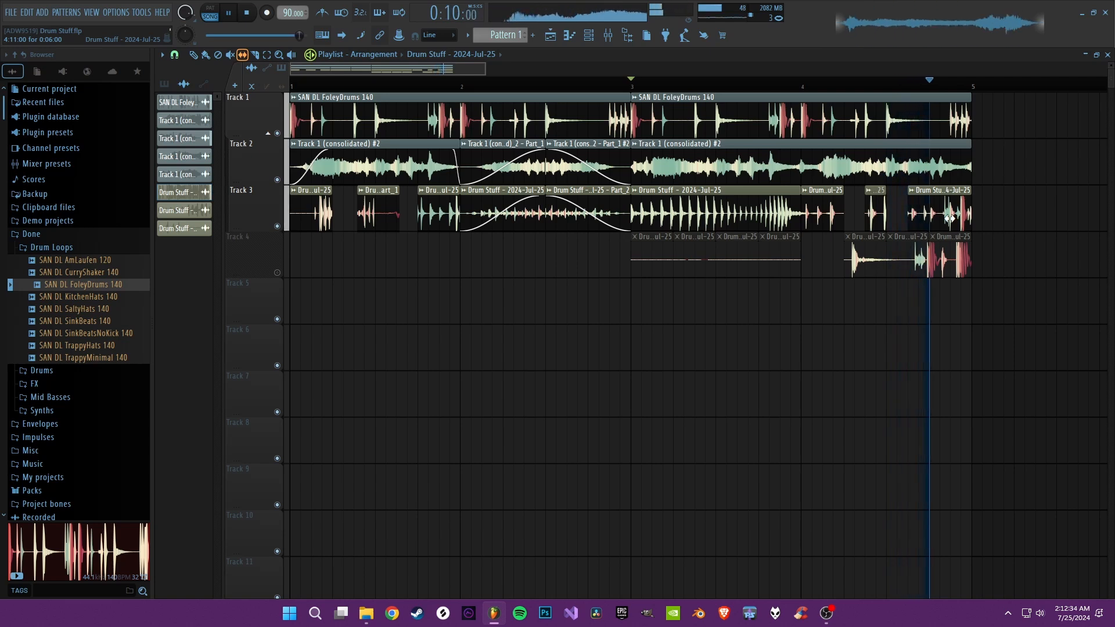
- Play the arrangement from bar 3 to check the new Track 3 slices
key("space")
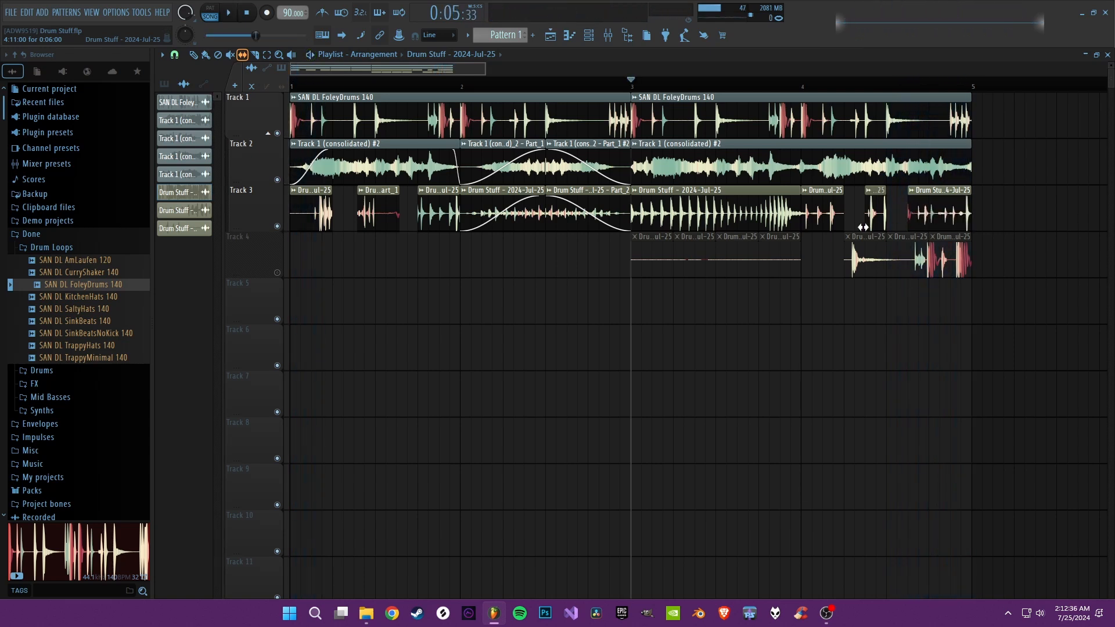
key("space")
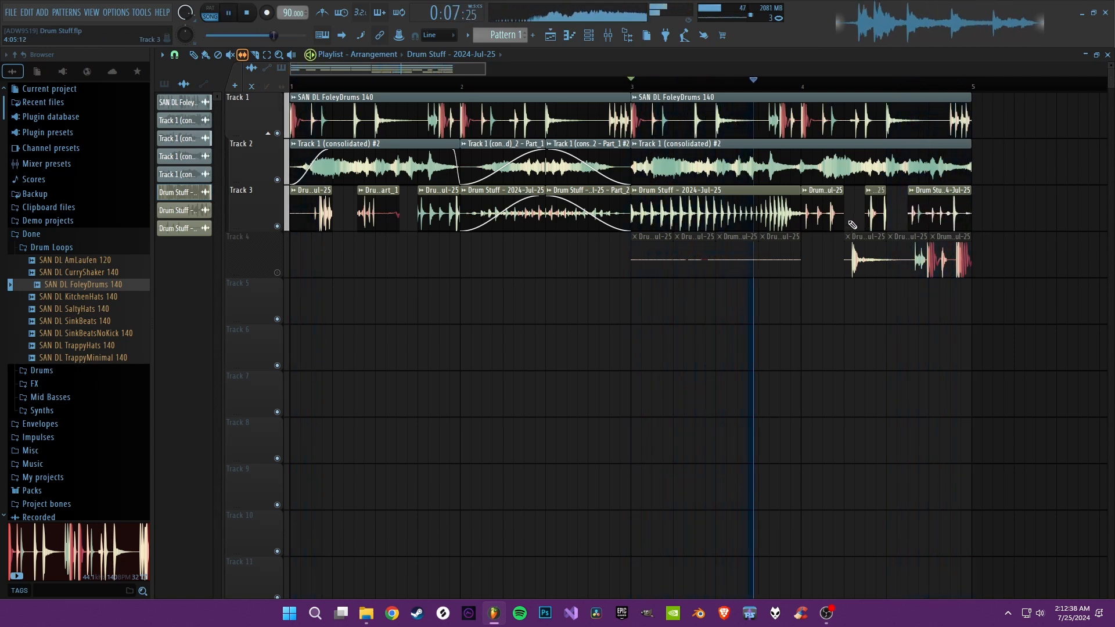
key("space")
- Trim the start of the FoleyDrums piece just before bar 4 on Track 1 and play the arrangement
key("space")
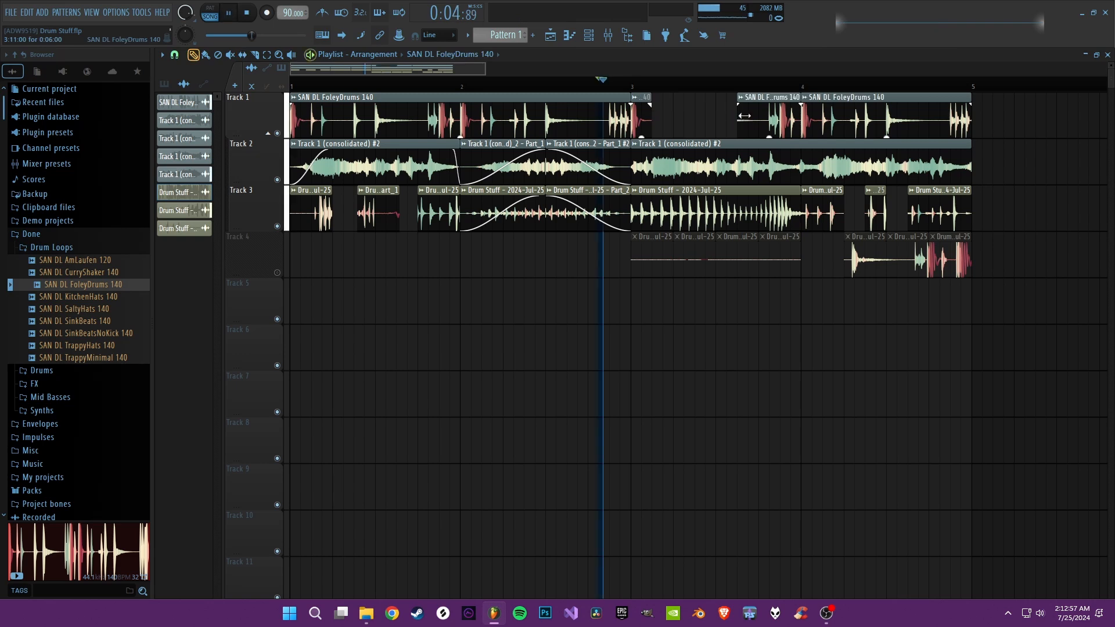
left_click_drag(740, 116, 760, 117)
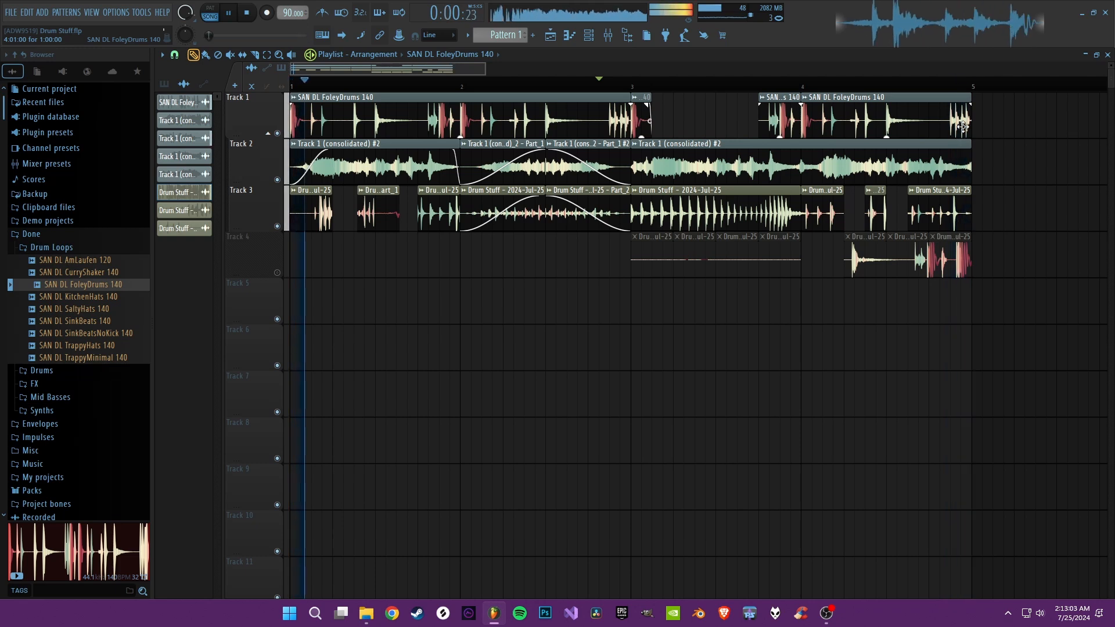
key("space")
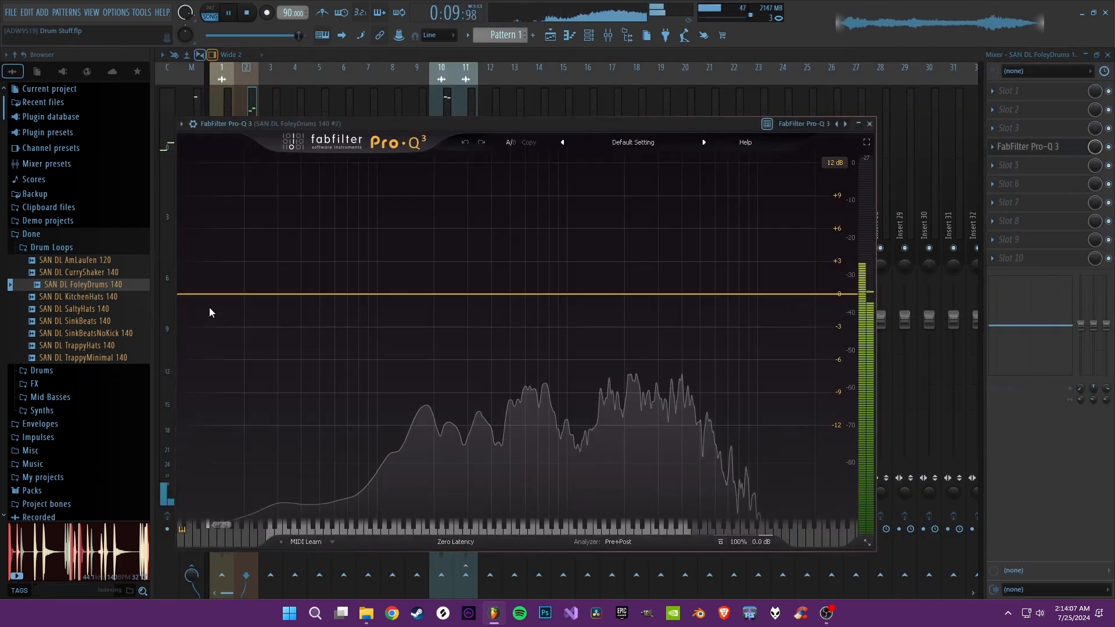
- Add a low-cut band in FabFilter Pro-Q 3 on the SAN DL FoleyDrums 140 #2 mixer track
left_click(195, 294)
left_click_drag(199, 302, 339, 305)
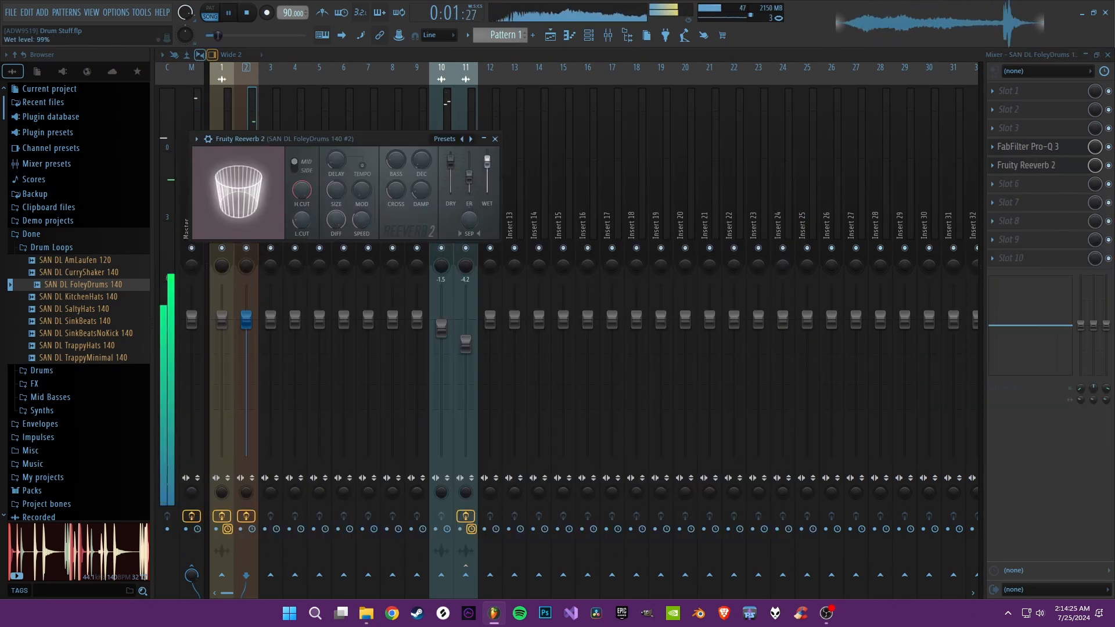
- Reduce the wet level and raise the low cut in Fruity Reeverb 2, and save the project
left_click_drag(487, 164, 491, 178)
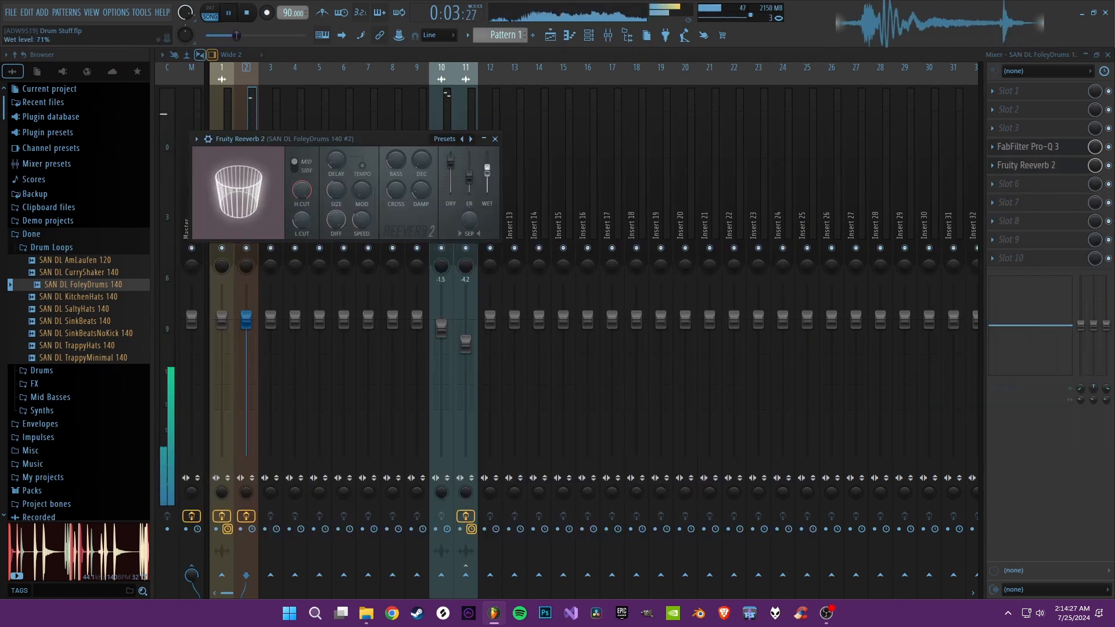
left_click_drag(301, 219, 301, 205)
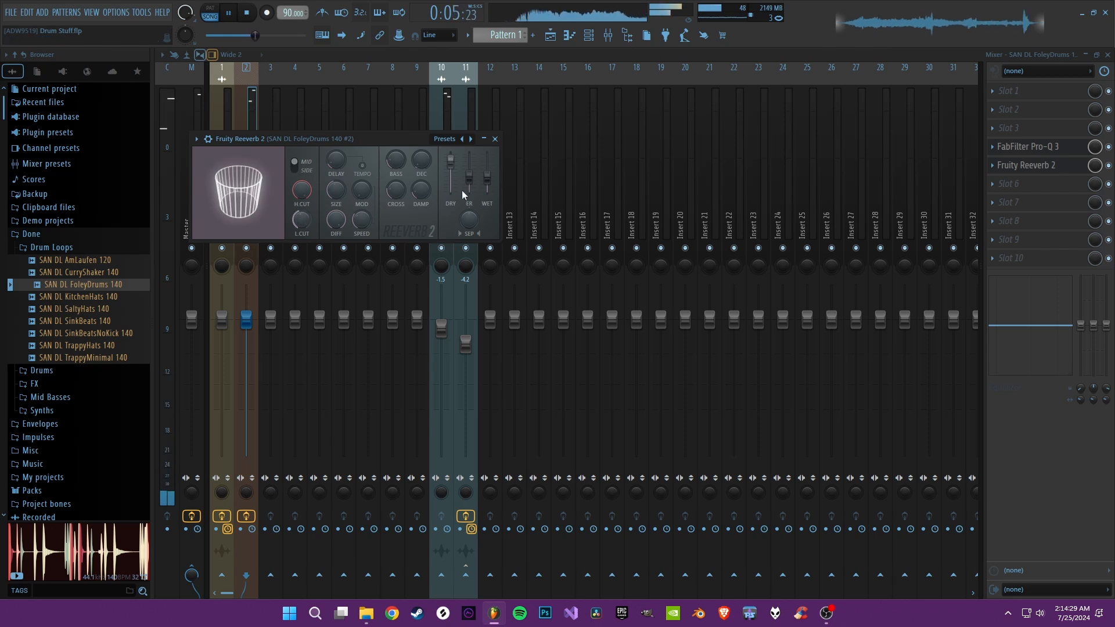
left_click_drag(487, 178, 487, 173)
key("ctrl+s")
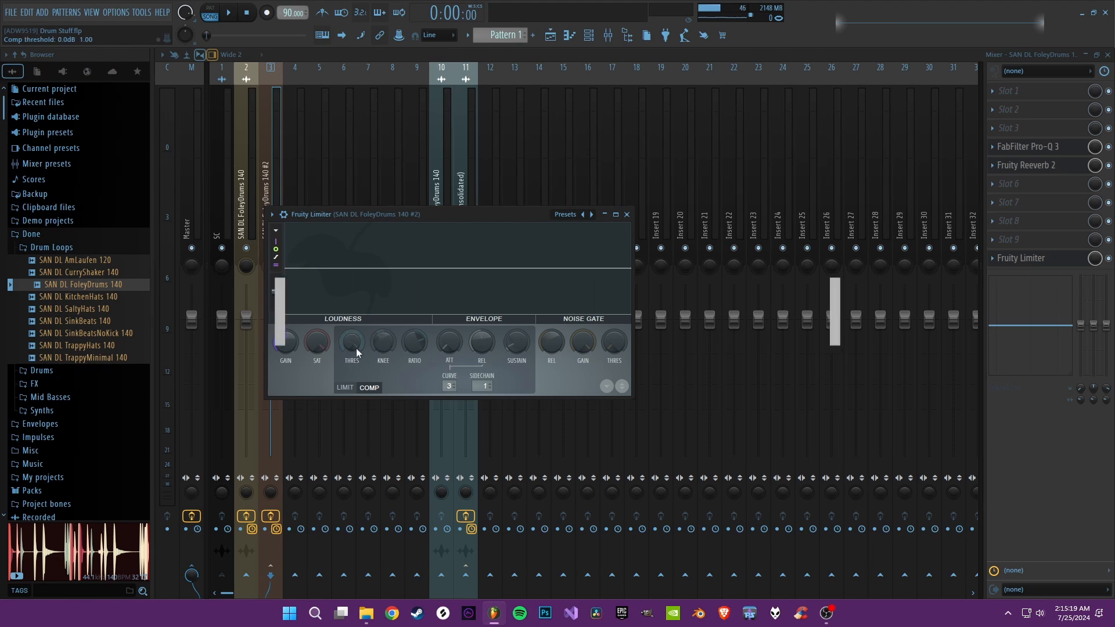
- Set the Fruity Limiter compressor's ratio to 8.4:1 and knee to -24%, and lower its threshold for sidechaining during playback
key("space")
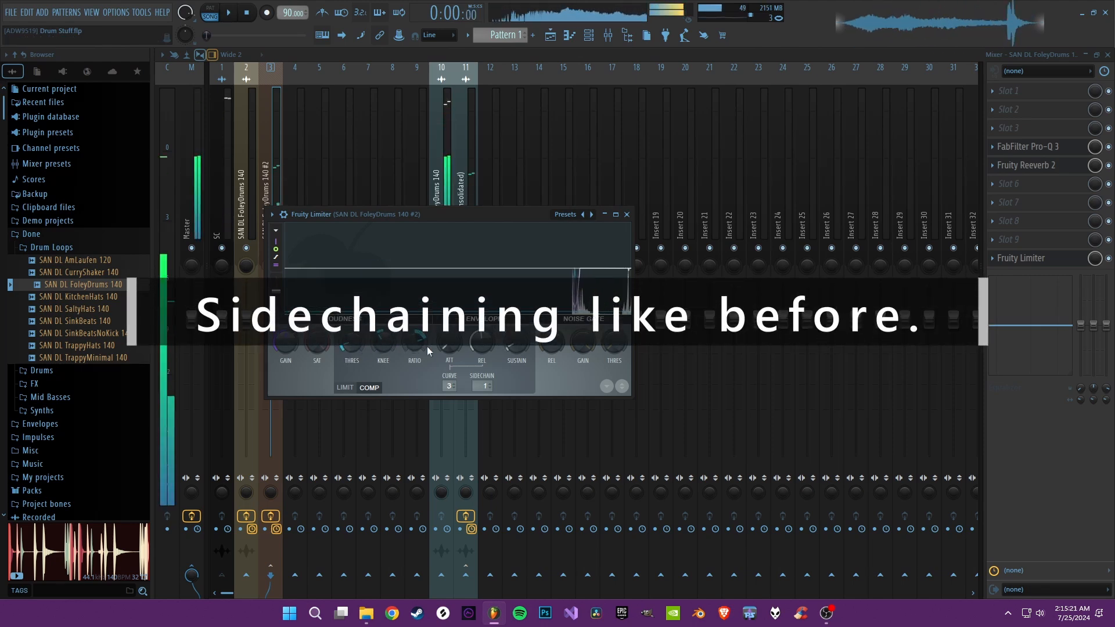
key("space")
key("space")
left_click_drag(354, 345, 414, 332)
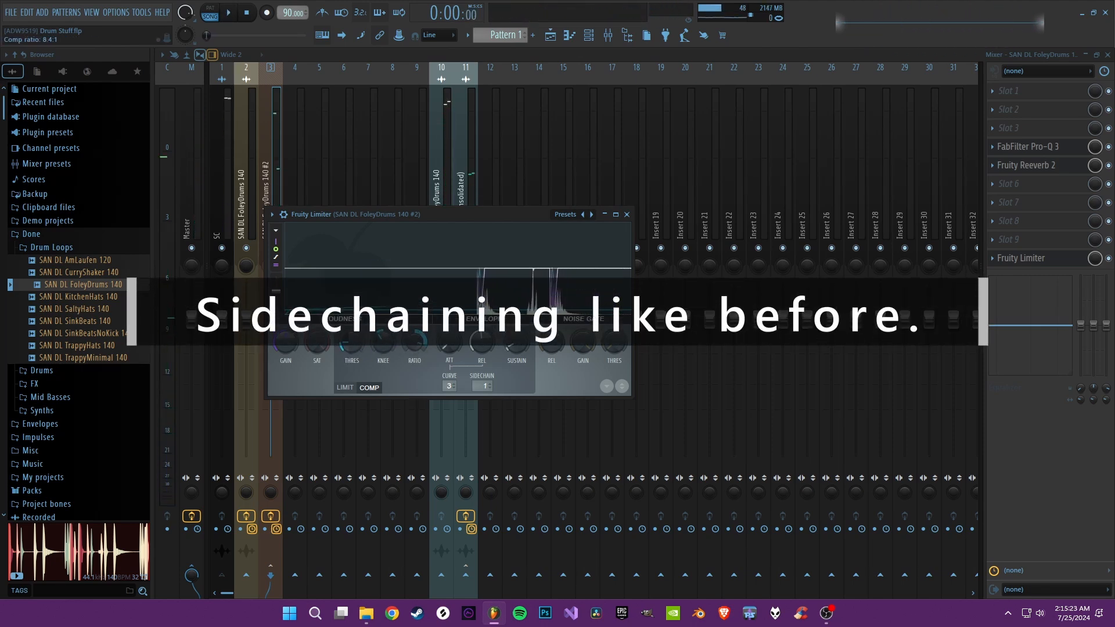
key("space")
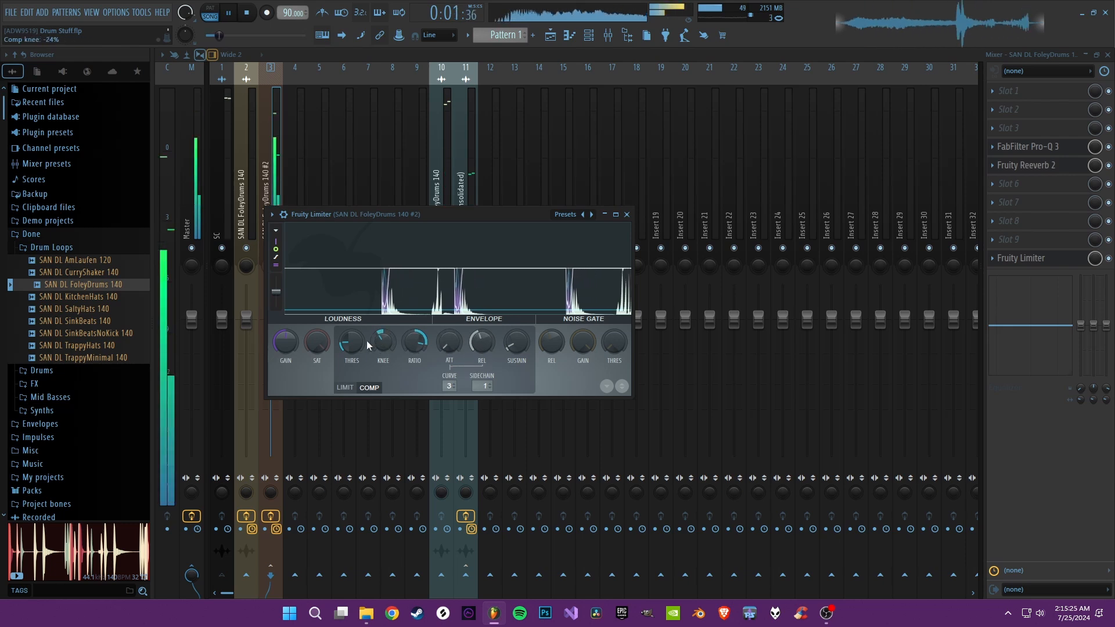
left_click_drag(353, 342, 353, 348)
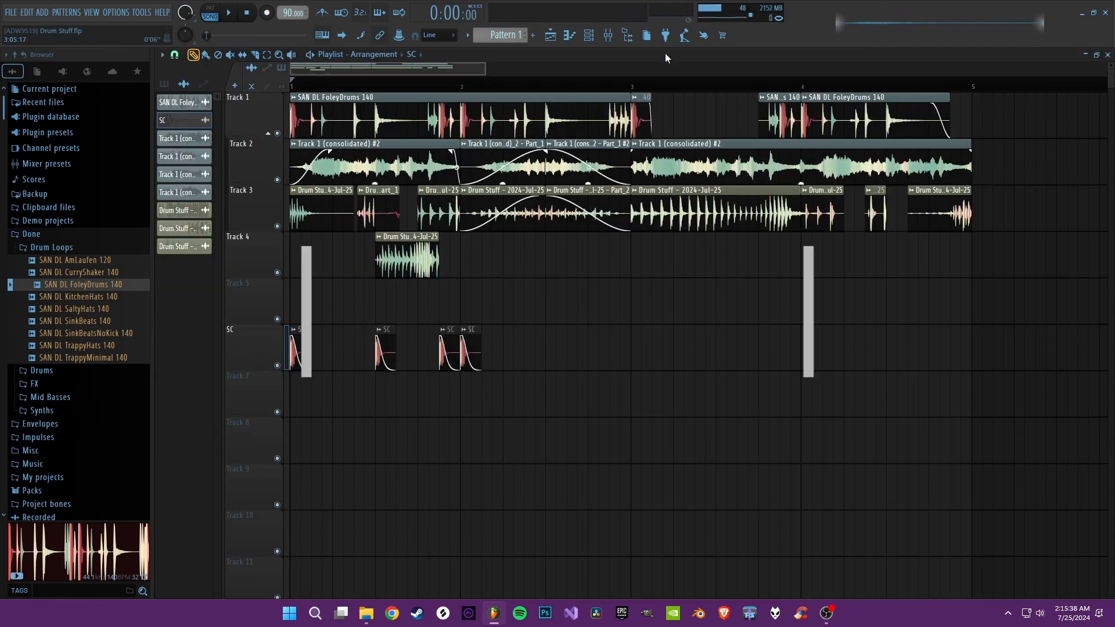
- Silence the ghost kick by disabling the SC mixer track's send to the Master, and restart playback
left_click(609, 35)
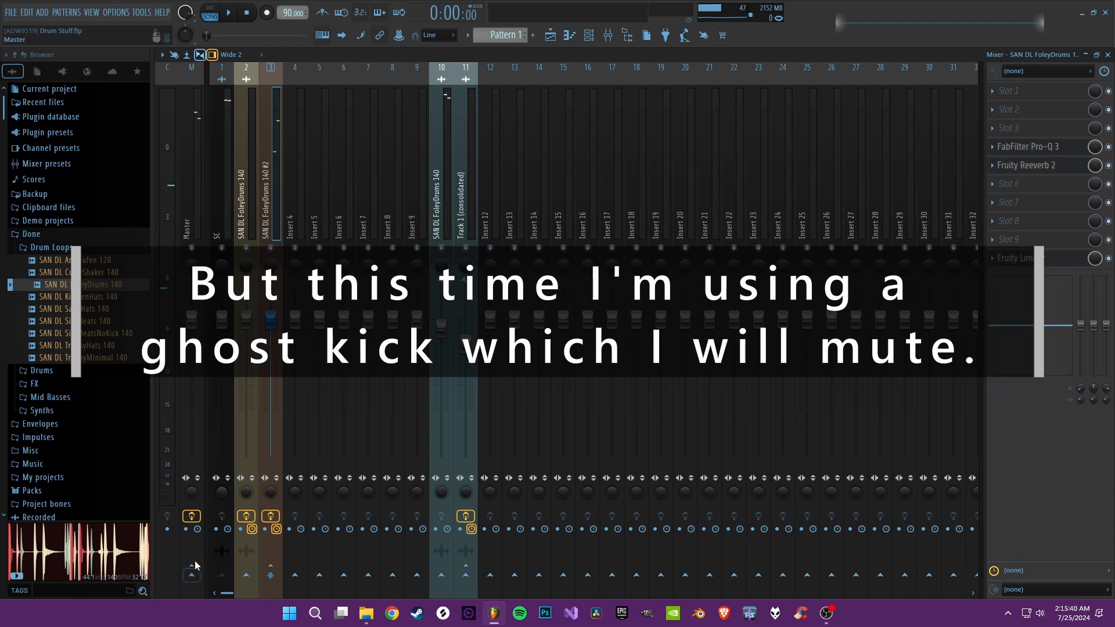
key("space")
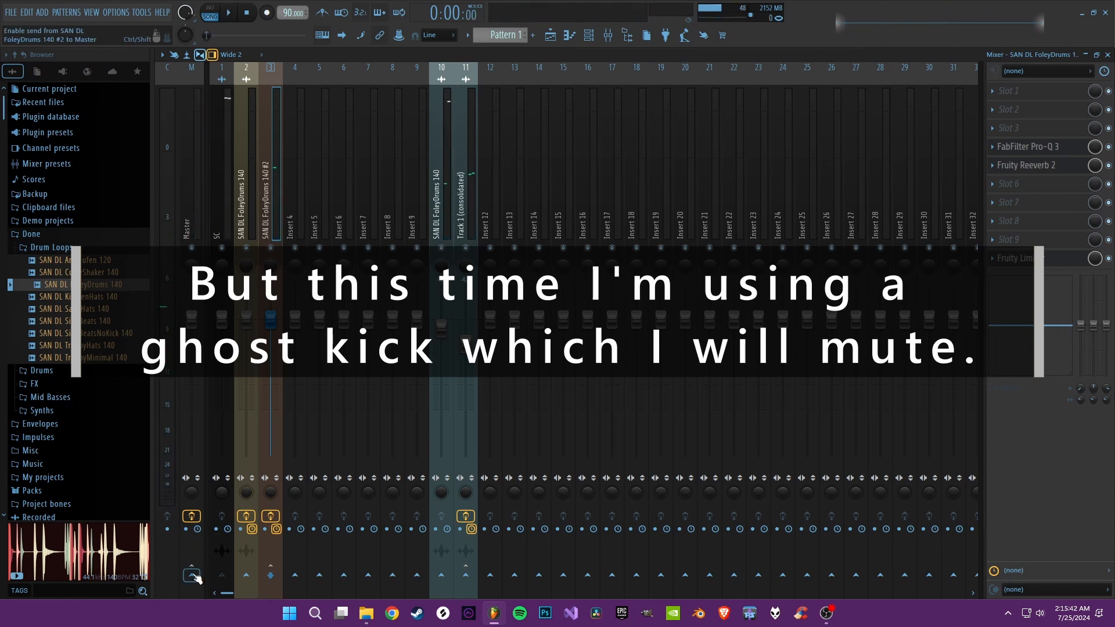
left_click(222, 220)
left_click(192, 567)
key("space")
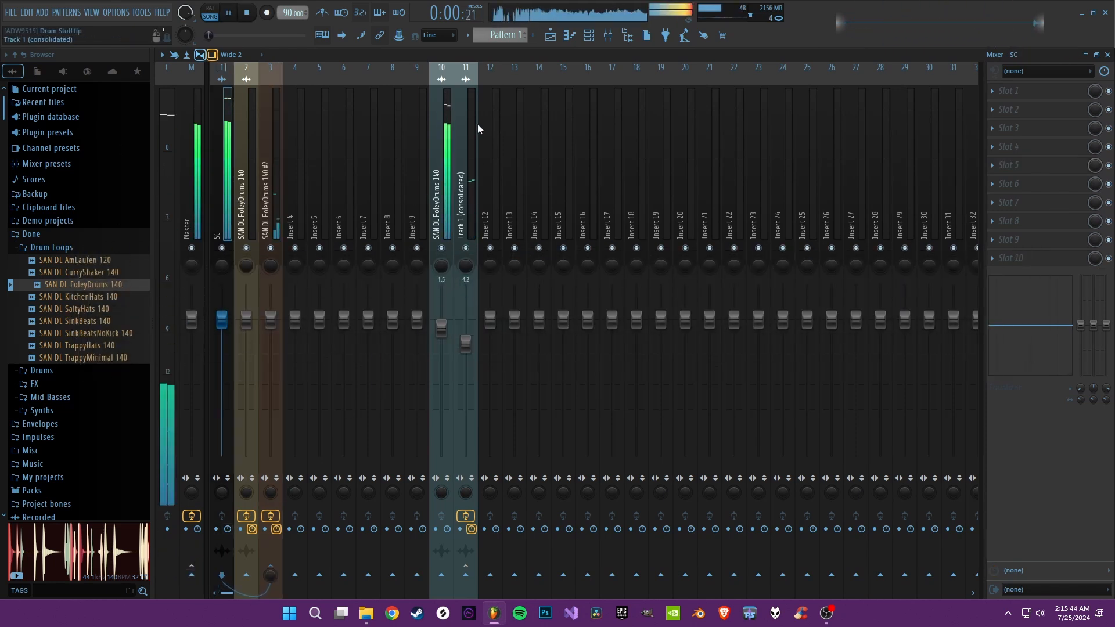
- Place more SC ghost kick clips in the playlist at mid-bar 2, the start of bar 3 and near the end of bar 3
left_click(551, 35)
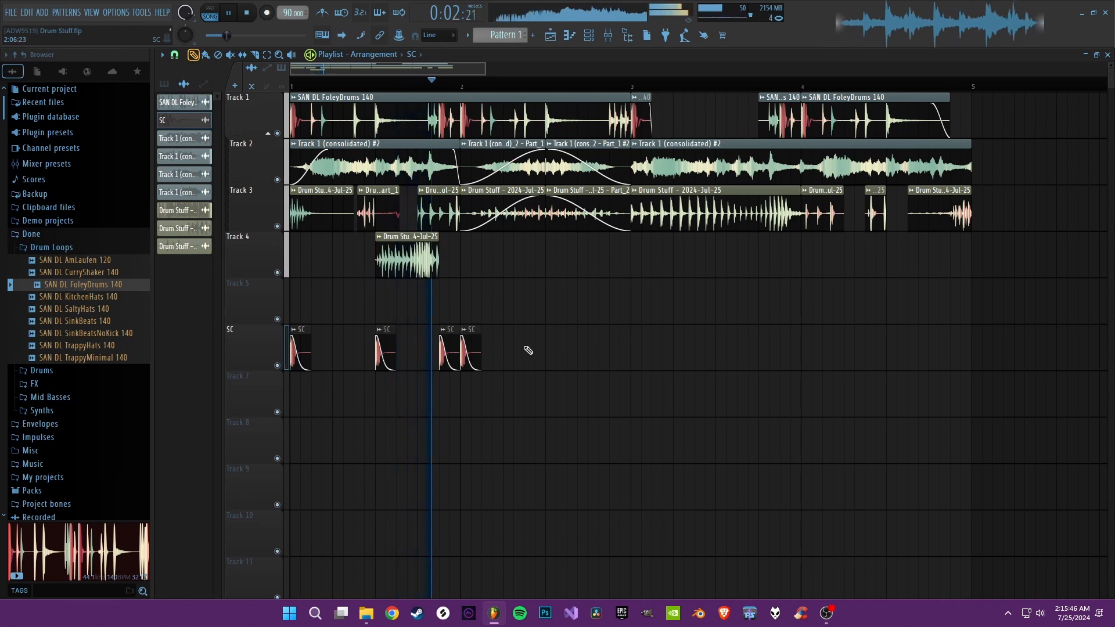
left_click(548, 351)
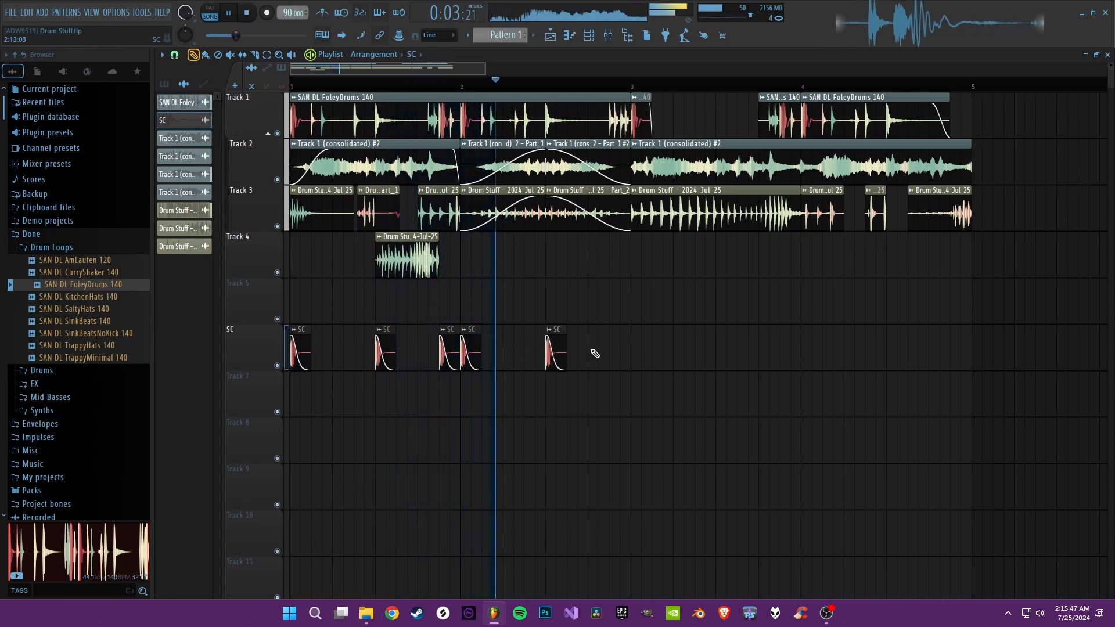
left_click(632, 354)
left_click(782, 353)
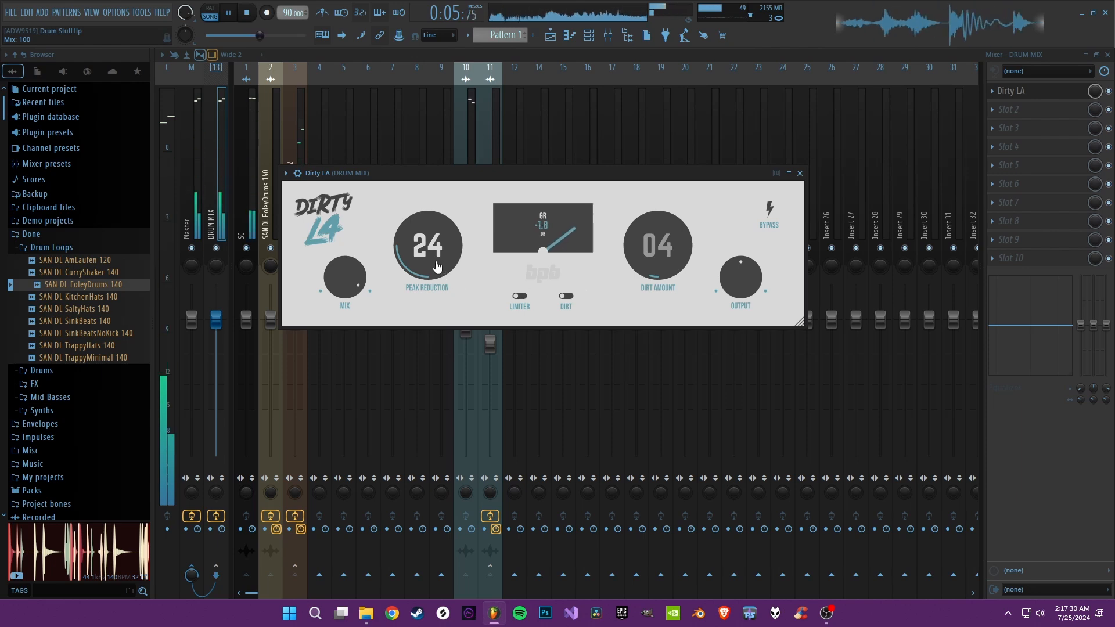
- On the DRUM MIX track, adjust Dirty LA's peak reduction and set GClip's softness to about 41%
left_click_drag(448, 256, 450, 273)
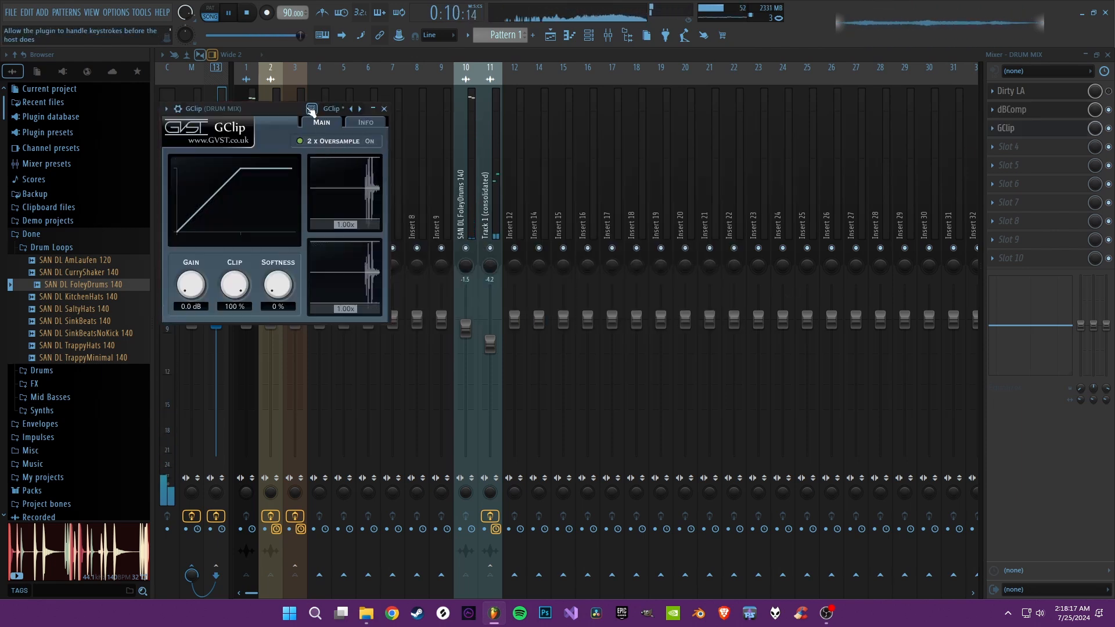
left_click_drag(277, 284, 273, 269)
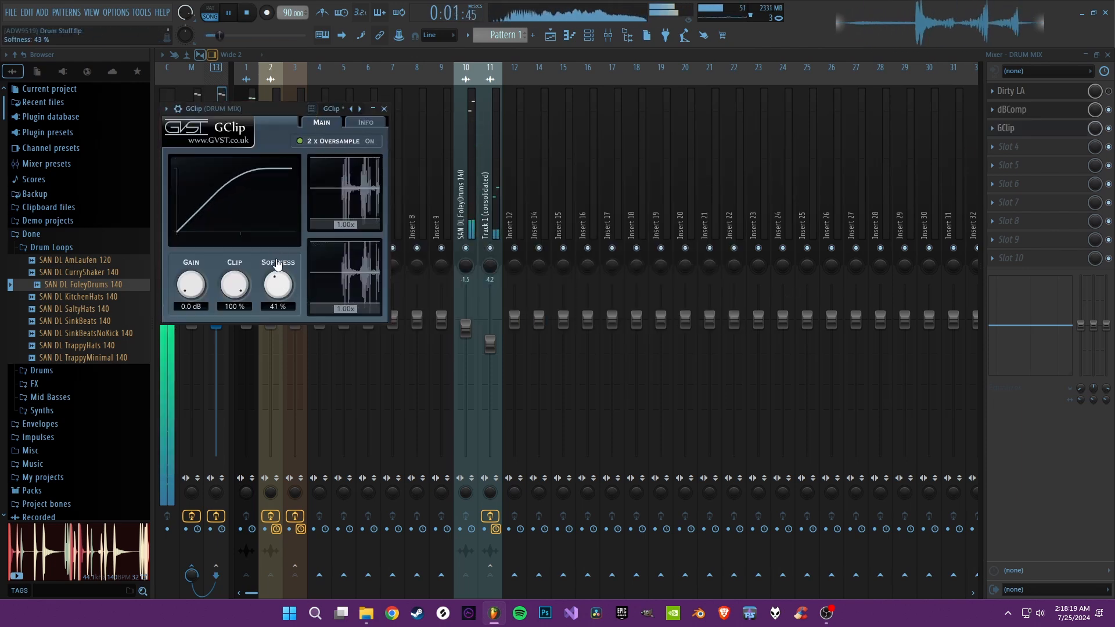
left_click(384, 109)
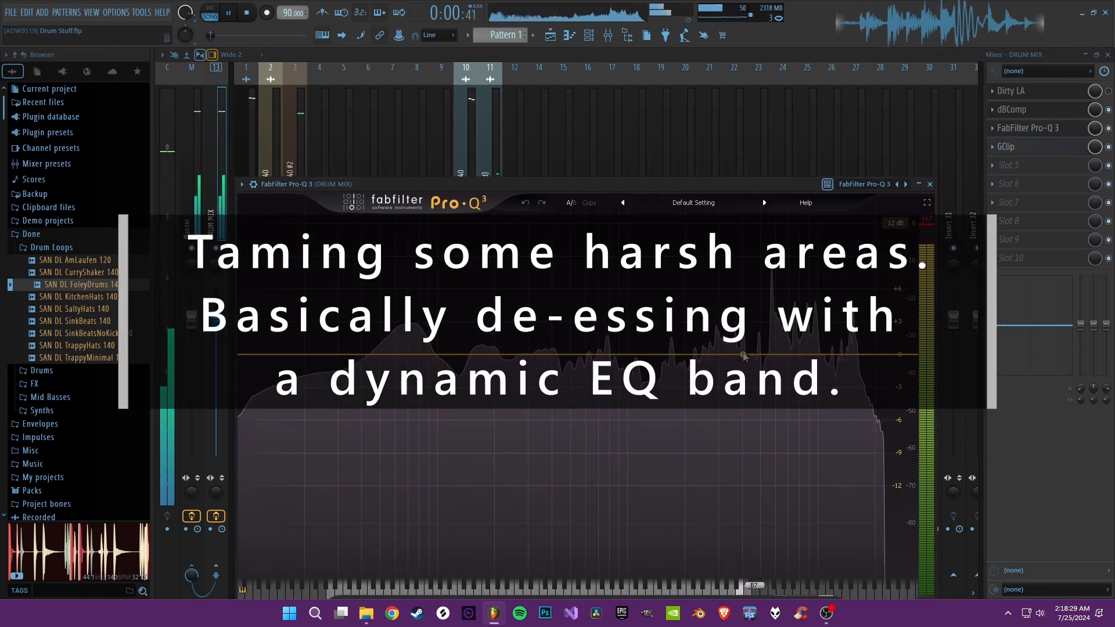
- Add a dynamic band at about 6760 Hz in FabFilter Pro-Q 3, with a -20 dB threshold and a downward range, and play the arrangement
left_click_drag(745, 354, 785, 356)
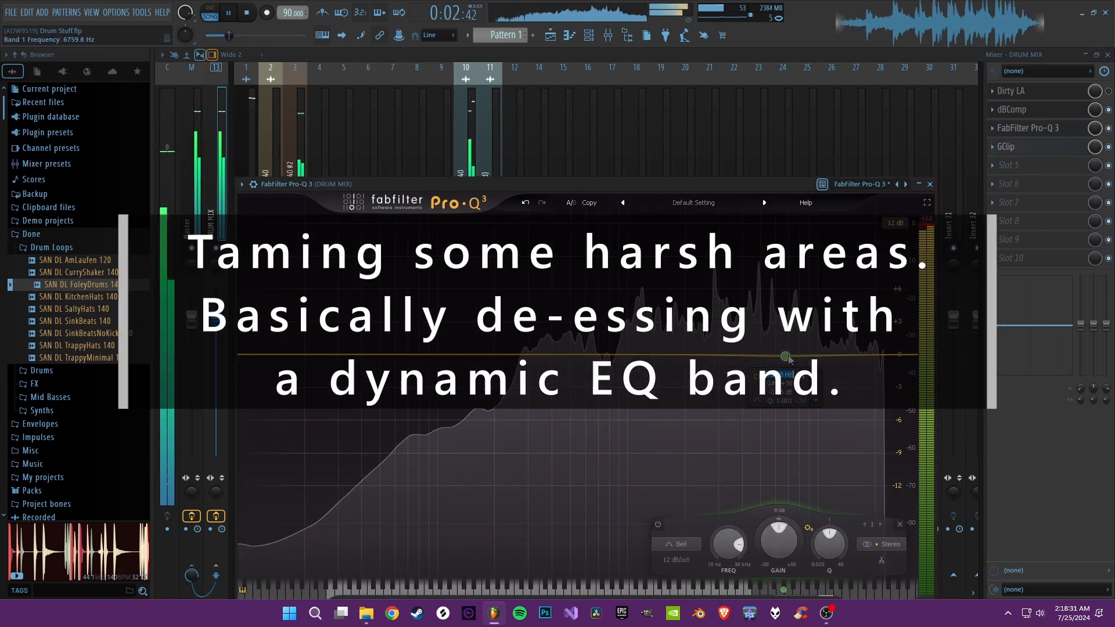
right_click(787, 356)
left_click(833, 388)
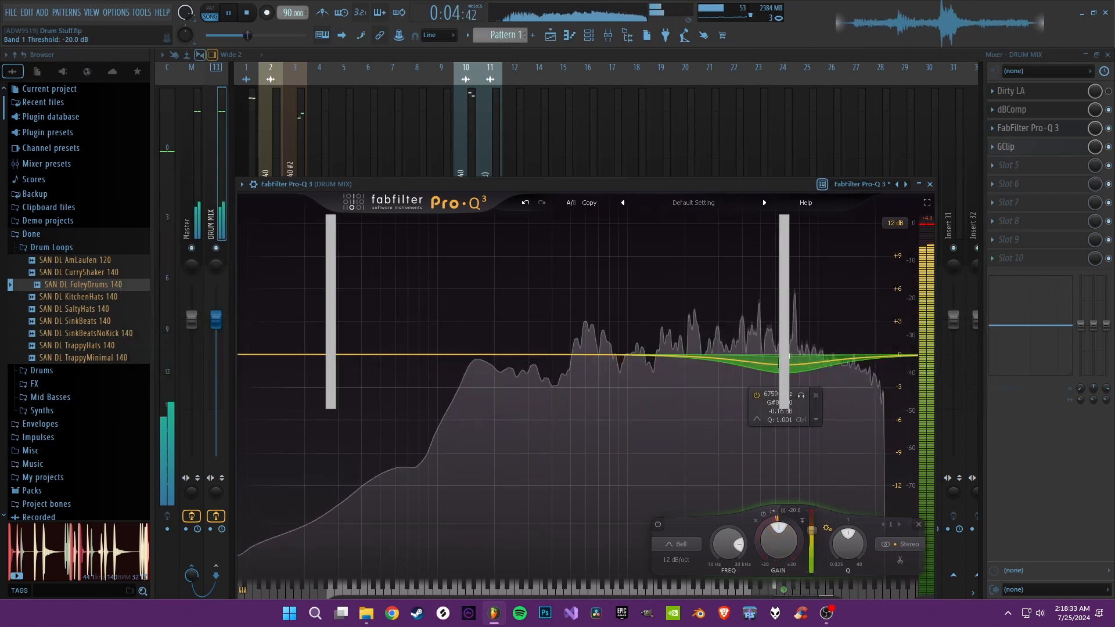
left_click_drag(785, 359, 788, 419)
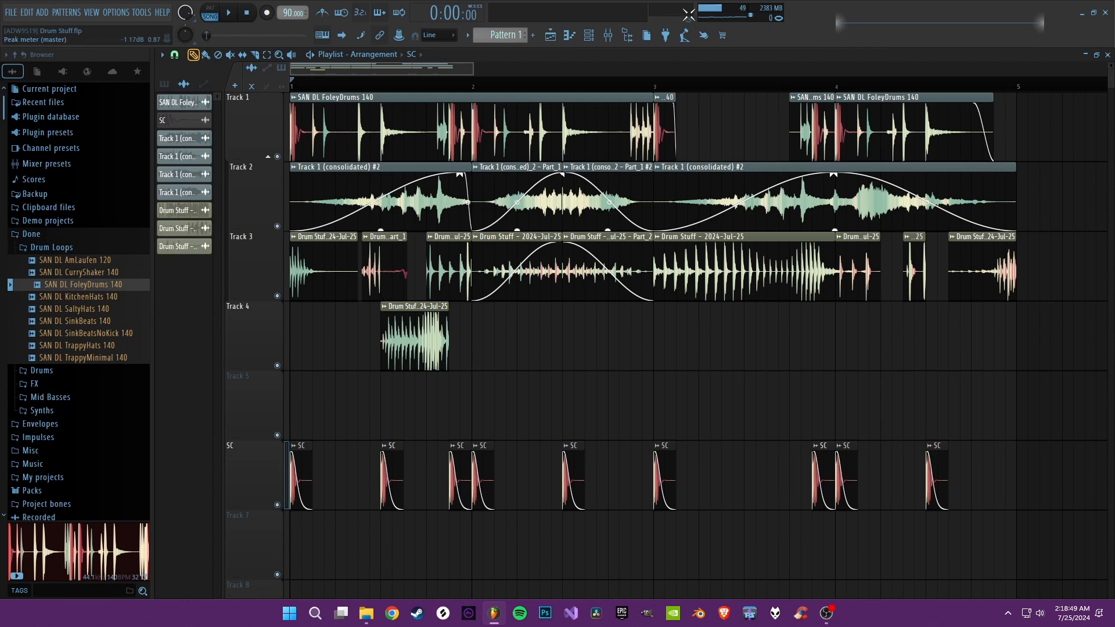
key("space")
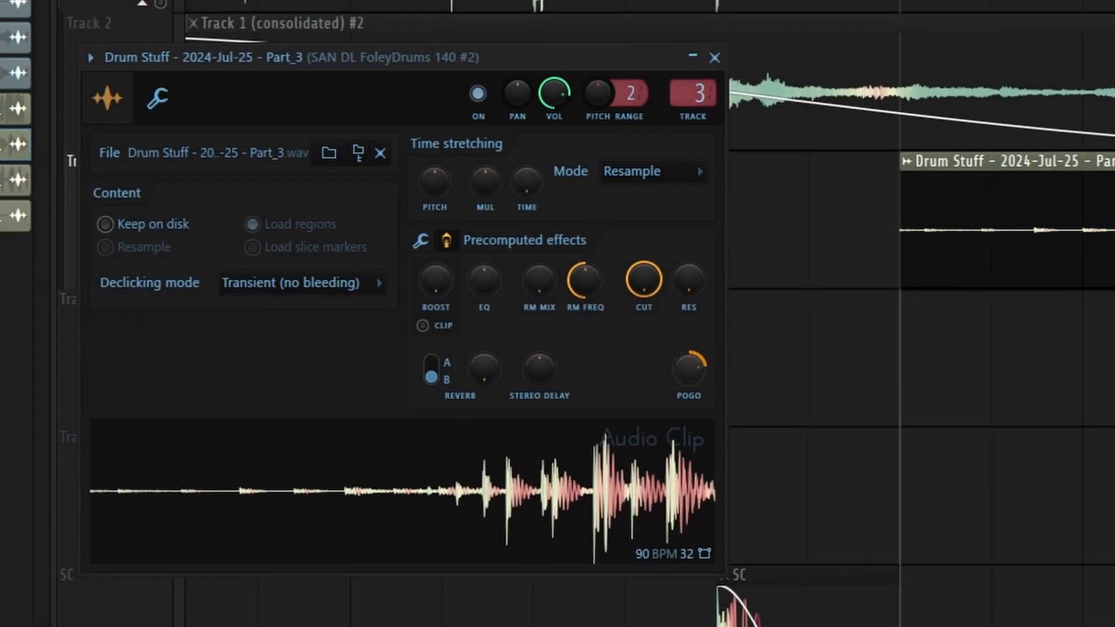
- Increase the Pogo effect on the Drum Stuff Part_3 clip, audition it, and end the solo on Track 3
mouse_move(688, 369)
left_mouse_down()
mouse_move(678, 366)
mouse_move(691, 366)
left_mouse_up()
key("Escape")
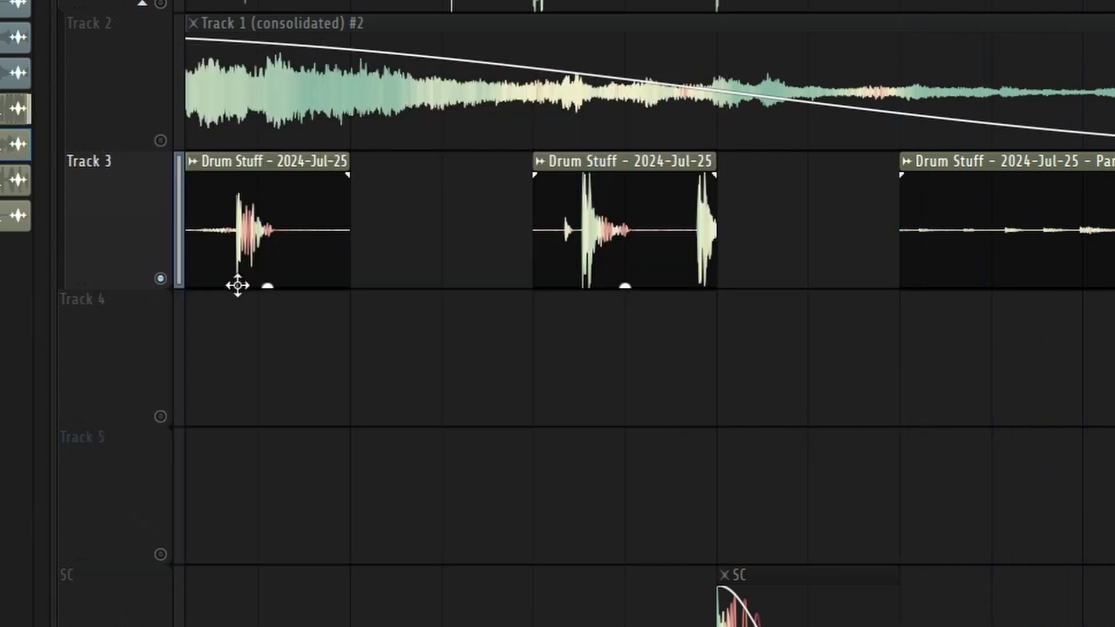
key("space")
right_click(161, 278)
- Set the Part_3 clip's time stretching to Stretch and its pitch range to 11, and raise its pitch during playback
double_click(999, 174)
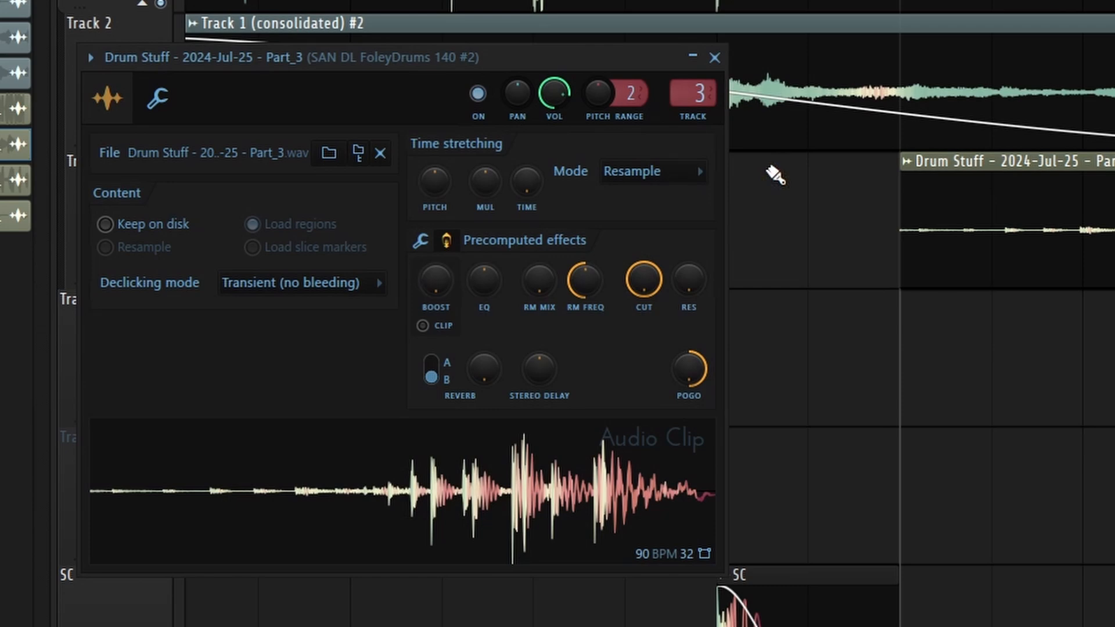
left_click(650, 171)
left_click(639, 233)
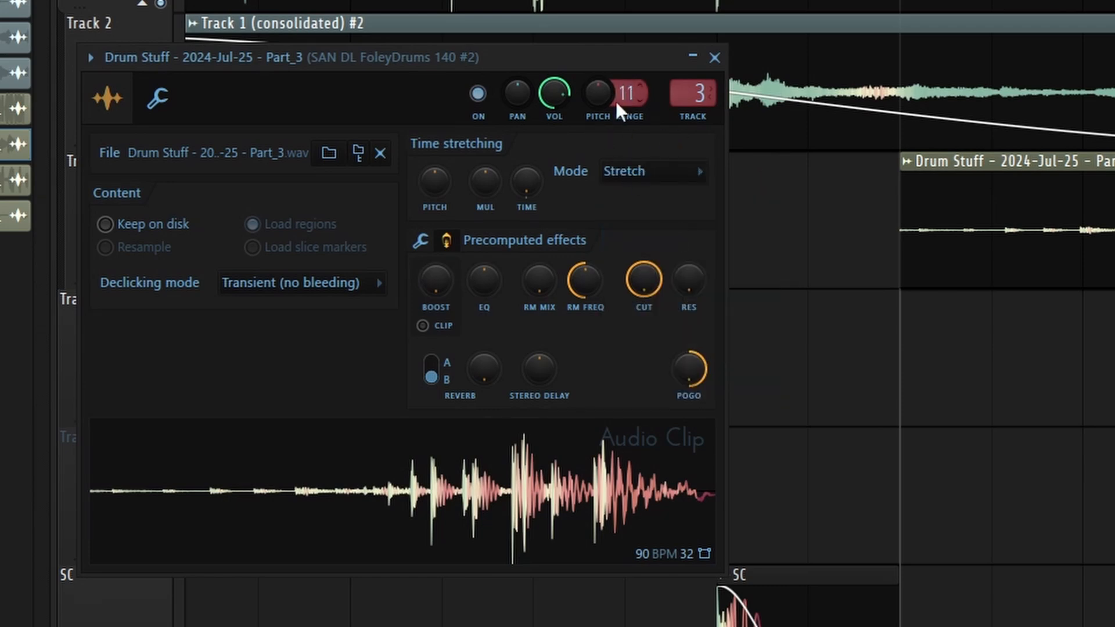
key("space")
left_click_drag(592, 96, 594, 81)
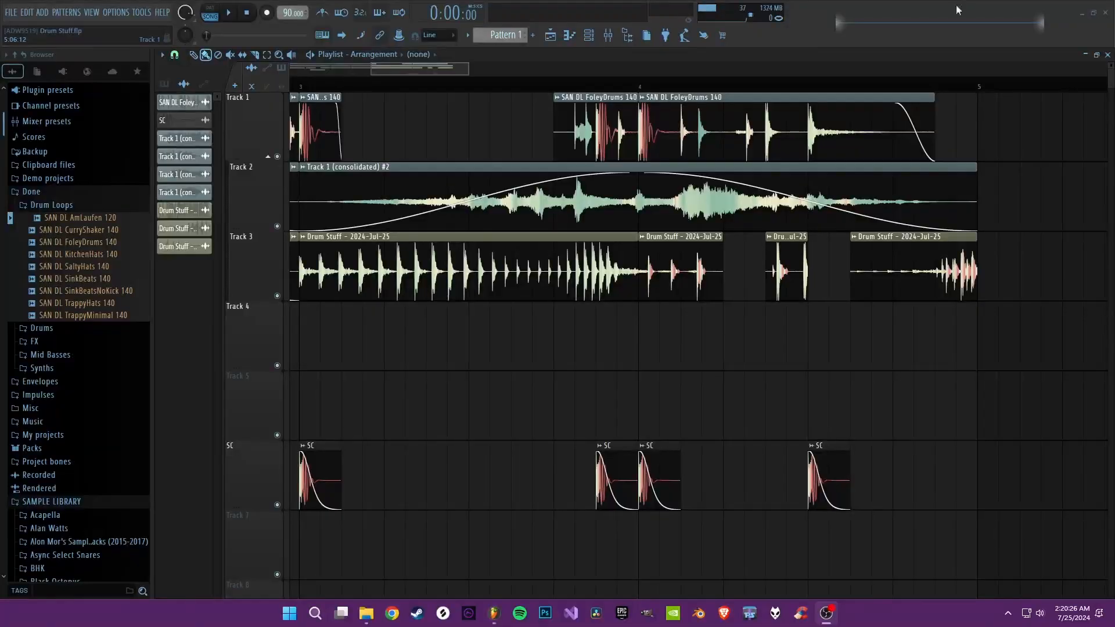
- Play the arrangement from the start of the last Track 3 clip in bar 4, and solo Track 3 to hear it alone
left_click(854, 86)
key("space")
scroll(1031, 87, "up", 3)
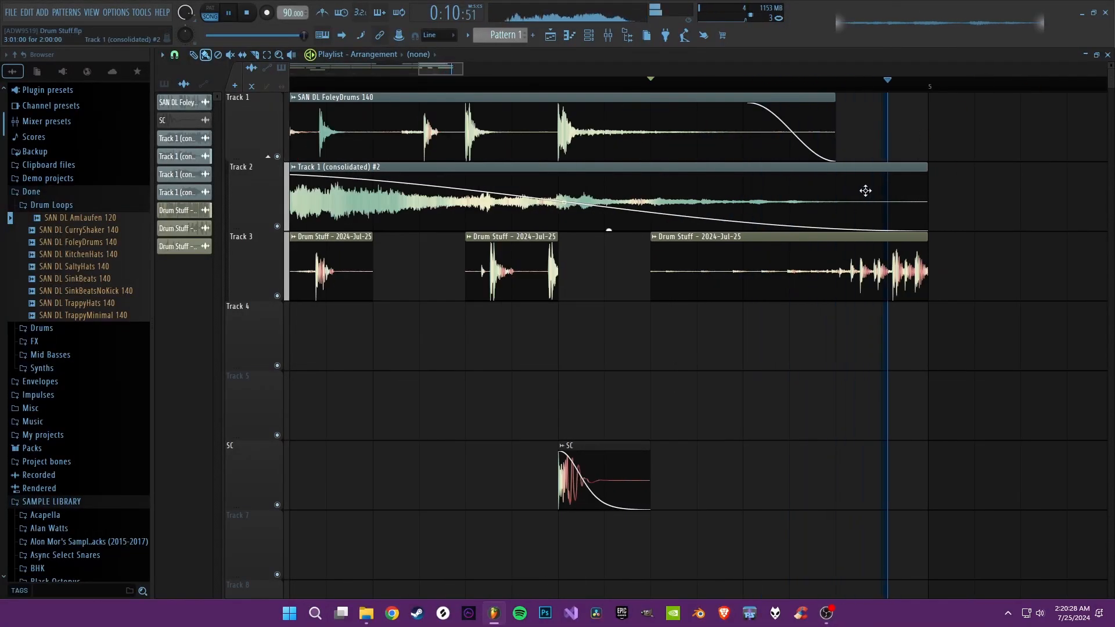
key("space")
right_click(274, 296)
left_click(267, 298)
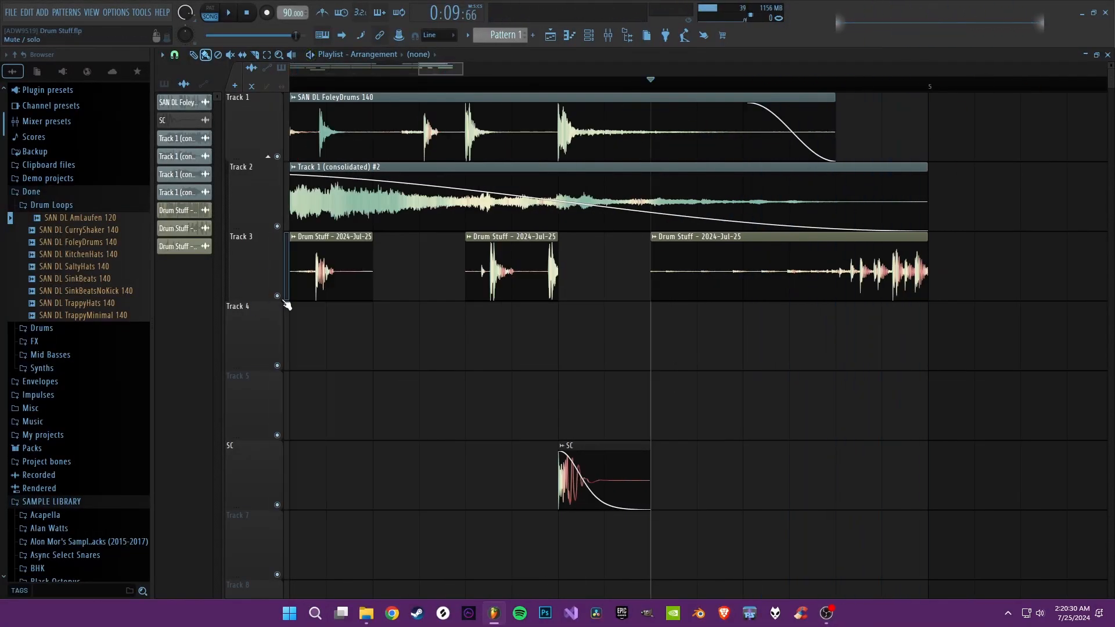
right_click(277, 296)
key("space")
key("space")
- Make the last Drum Stuff clip on Track 3 a unique sample and raise the Pogo in its precomputed effects during playback
left_click(653, 236)
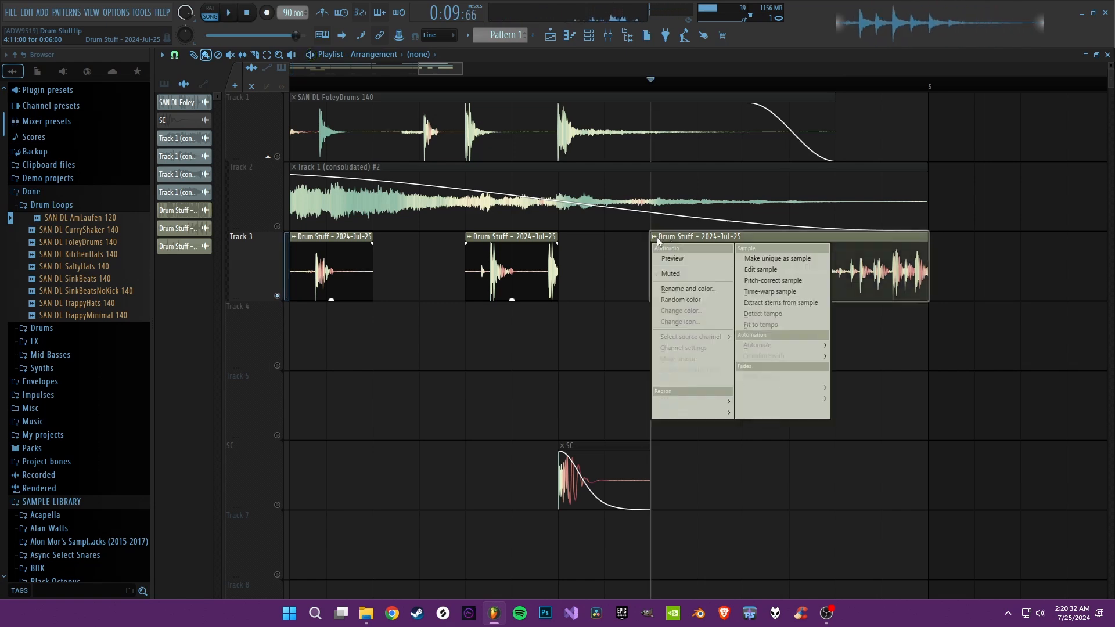
left_click(746, 256)
double_click(713, 278)
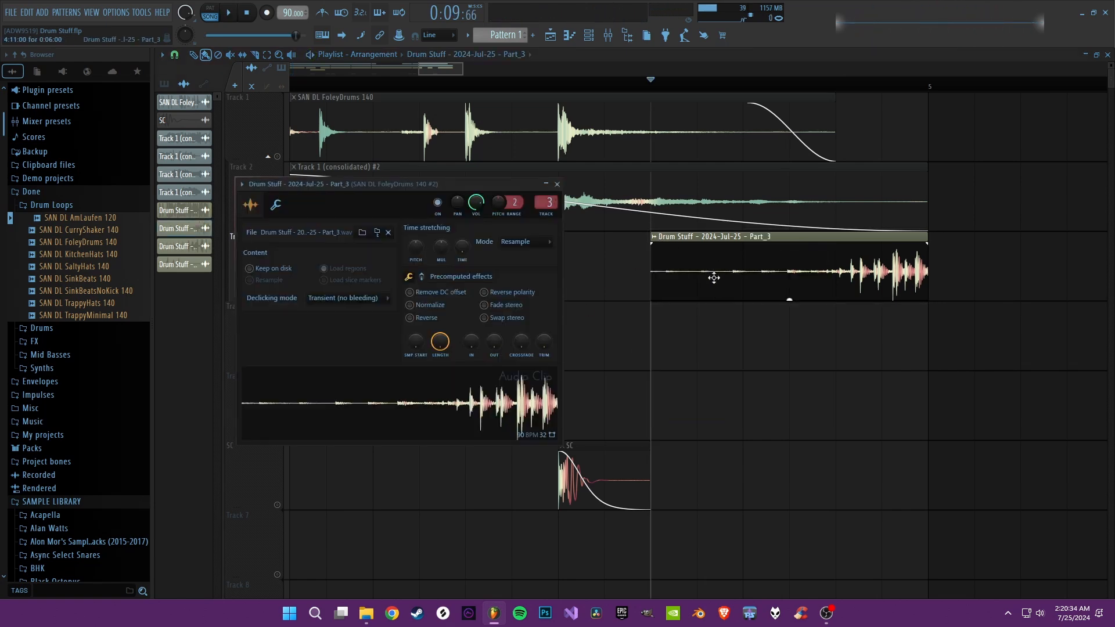
left_click(422, 276)
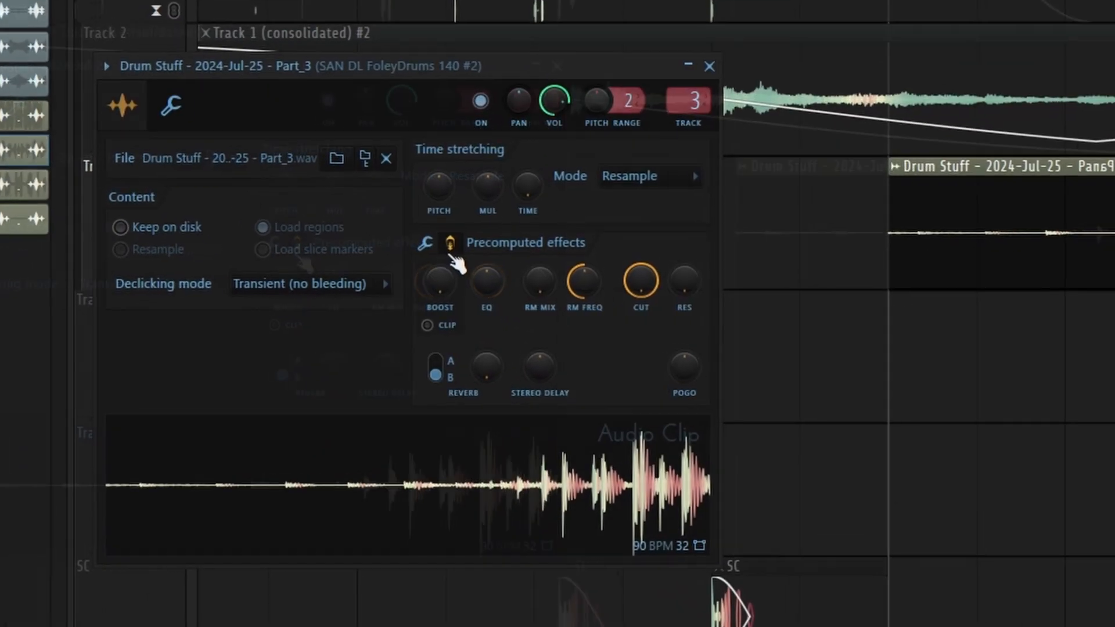
key("space")
mouse_move(675, 358)
left_mouse_down()
mouse_move(675, 334)
mouse_move(692, 365)
left_mouse_up()
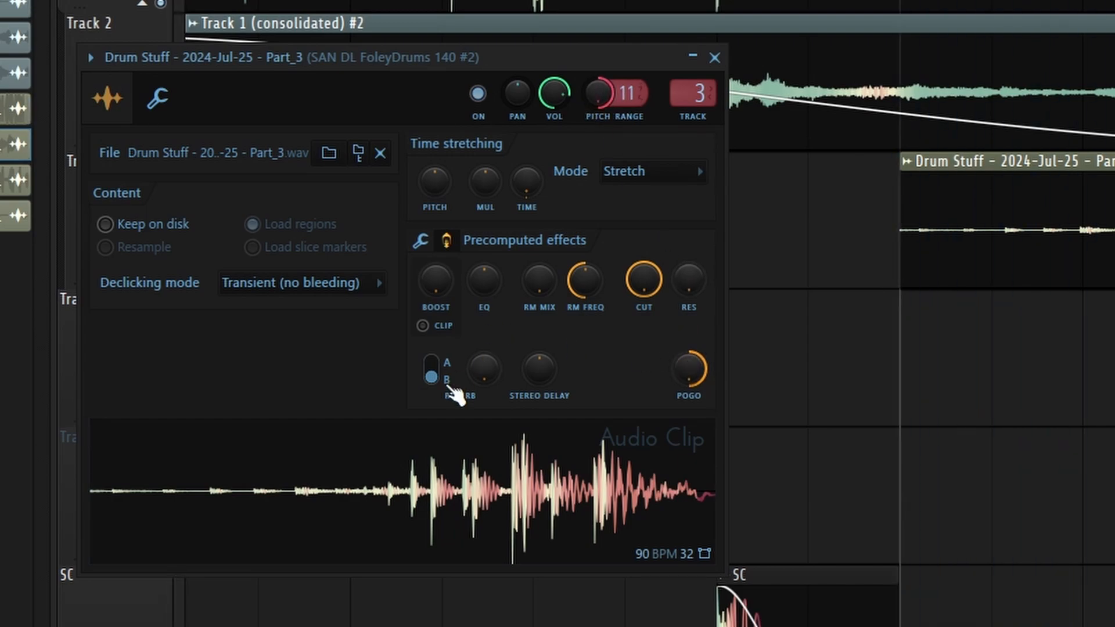
- Add precomputed reverb B to the Part_3 clip and move the clip so it ends at the start of bar 5
left_click_drag(472, 362, 473, 344)
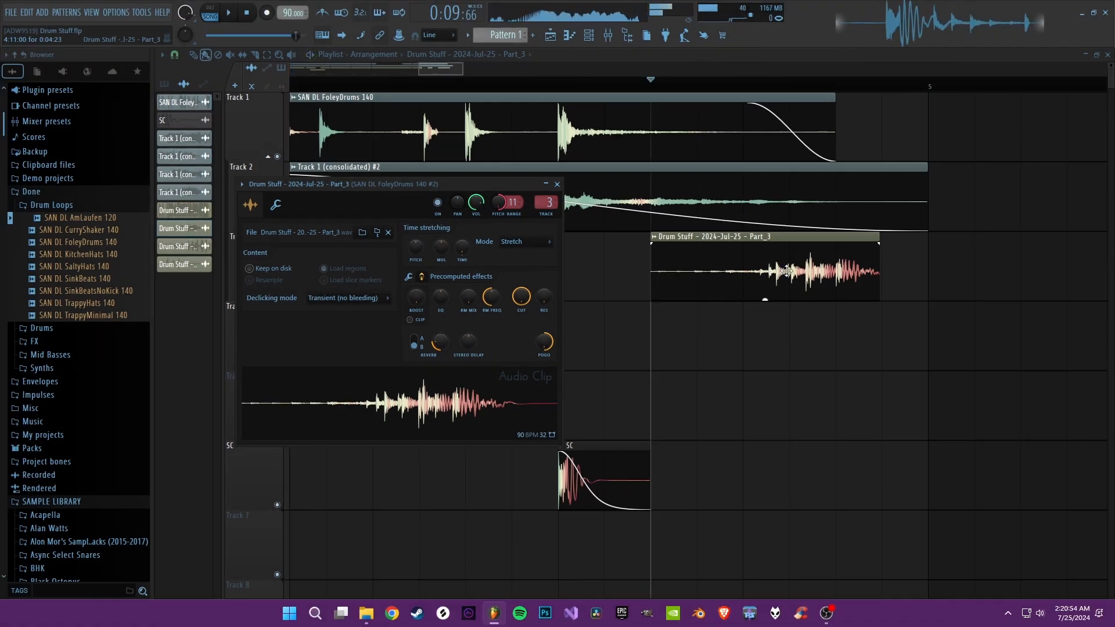
left_click_drag(786, 271, 827, 256)
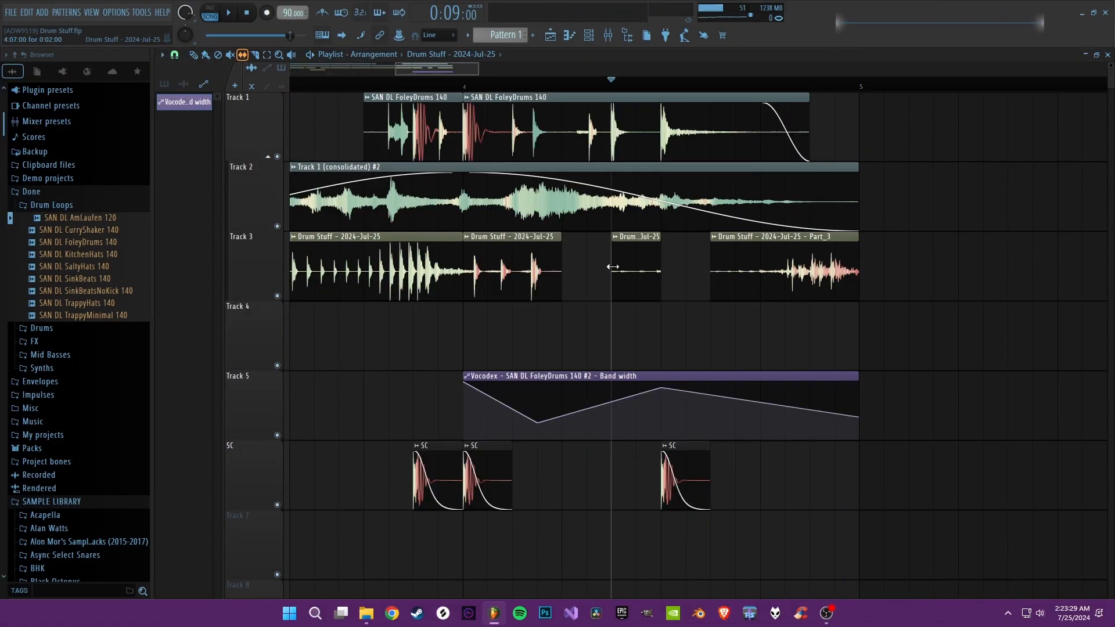
- Slip the audio inside the short Track 3 clip at 4:07 to choose a different part, auditioning it repeatedly
key("space")
left_click_drag(612, 266, 251, 243)
key("space")
key("space")
key("space")
key("space")
mouse_move(661, 275)
left_mouse_down()
mouse_move(646, 272)
mouse_move(739, 236)
mouse_move(692, 256)
left_mouse_up()
key("space")
key("space")
key("space")
key("space")
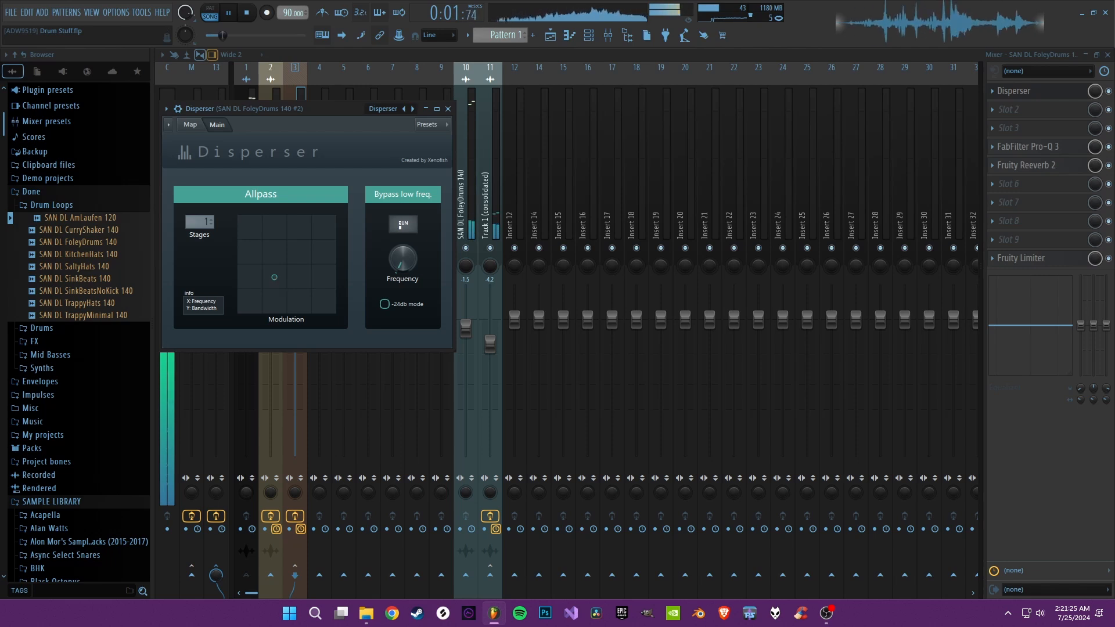
- Adjust Disperser's frequency and bandwidth modulation point and set its stages to 2
left_click_drag(276, 277, 293, 268)
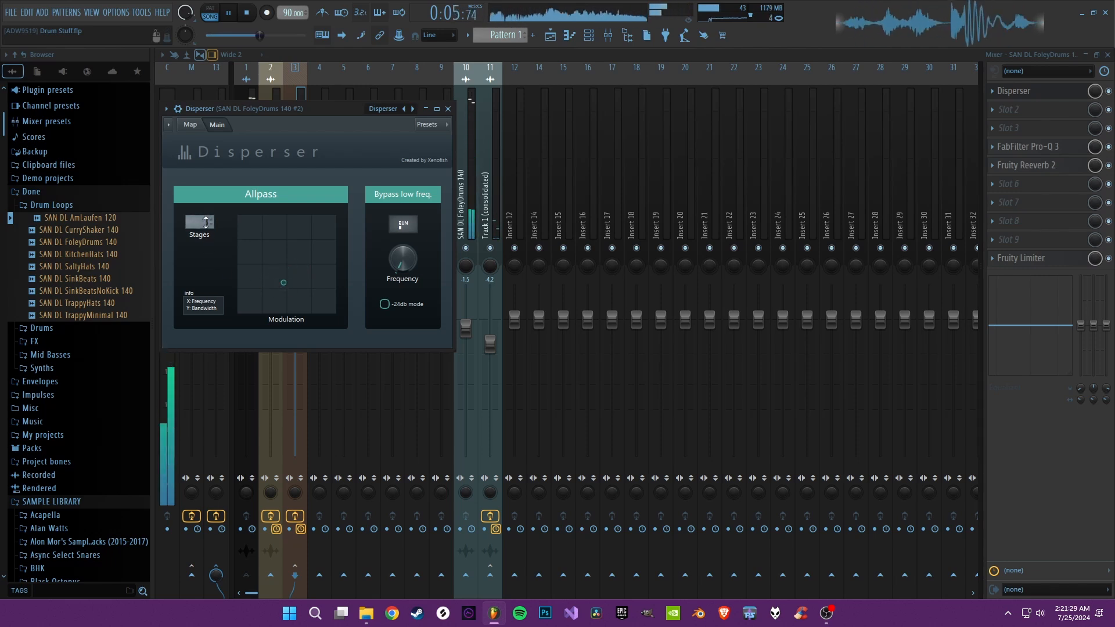
left_click_drag(280, 283, 281, 288)
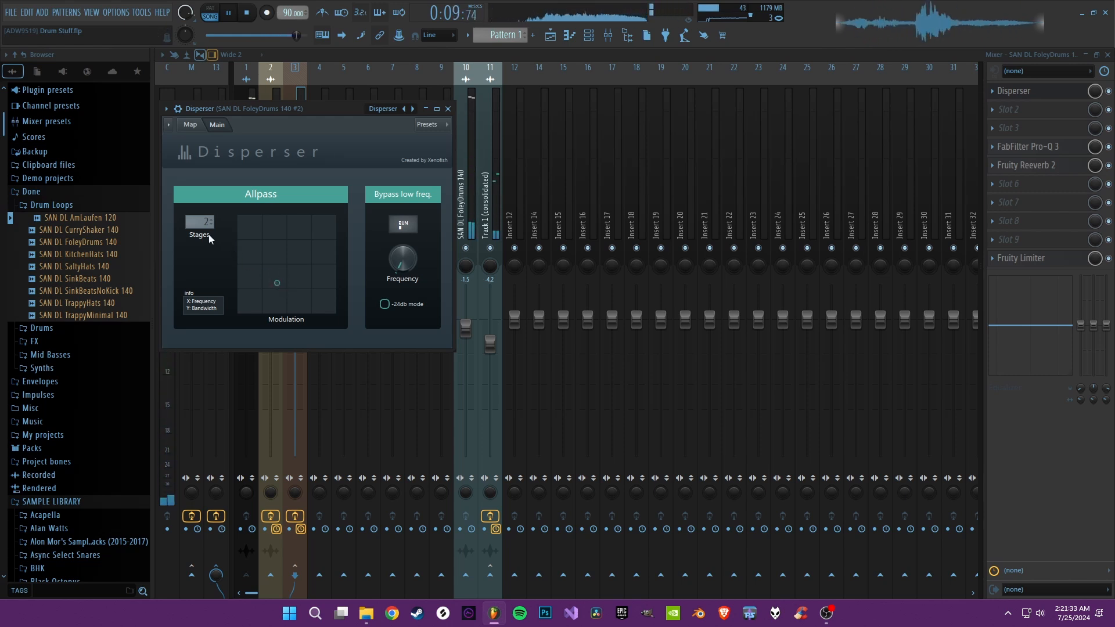
- Load Vocodex in slot 2 of the SAN DL FoleyDrums 140 #2 track and adjust its envelope follower release
left_click(1031, 115)
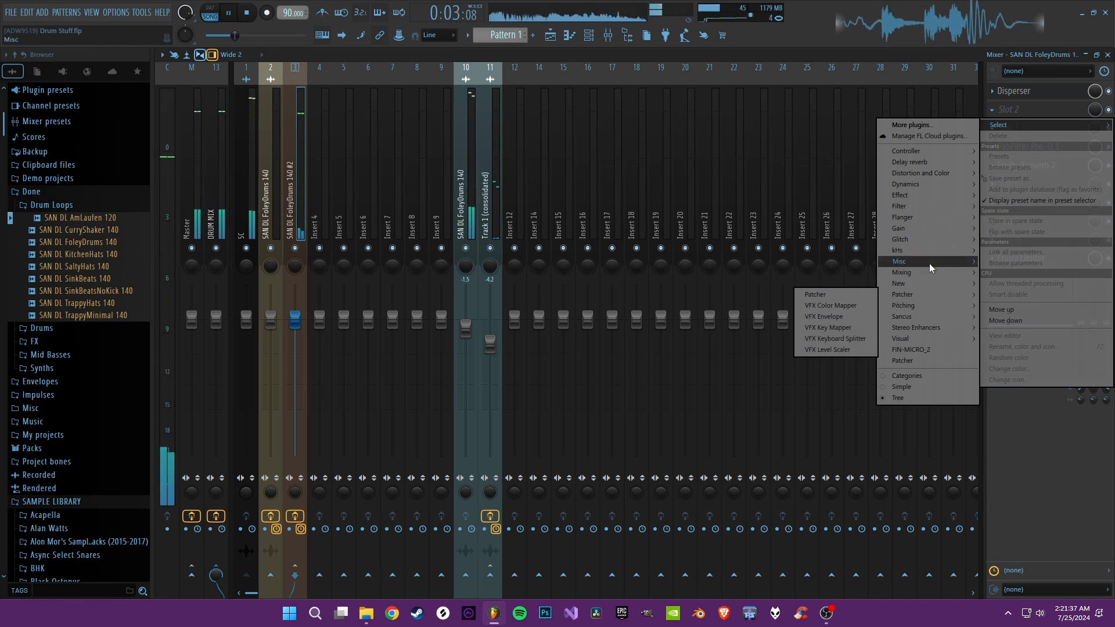
mouse_move(929, 263)
left_click(838, 515)
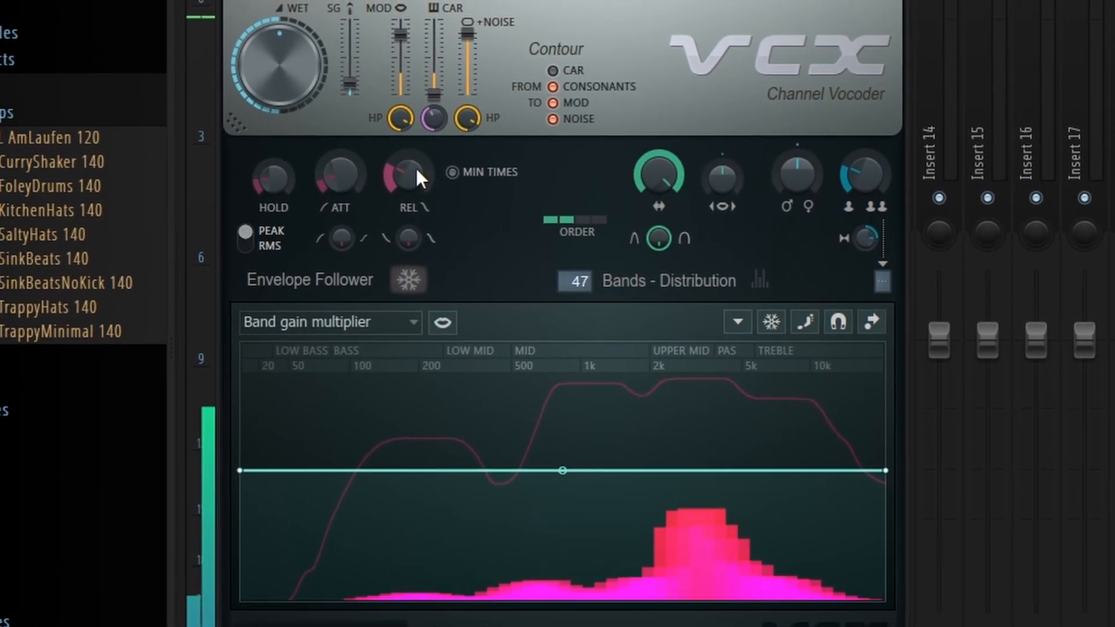
left_click_drag(410, 168, 410, 107)
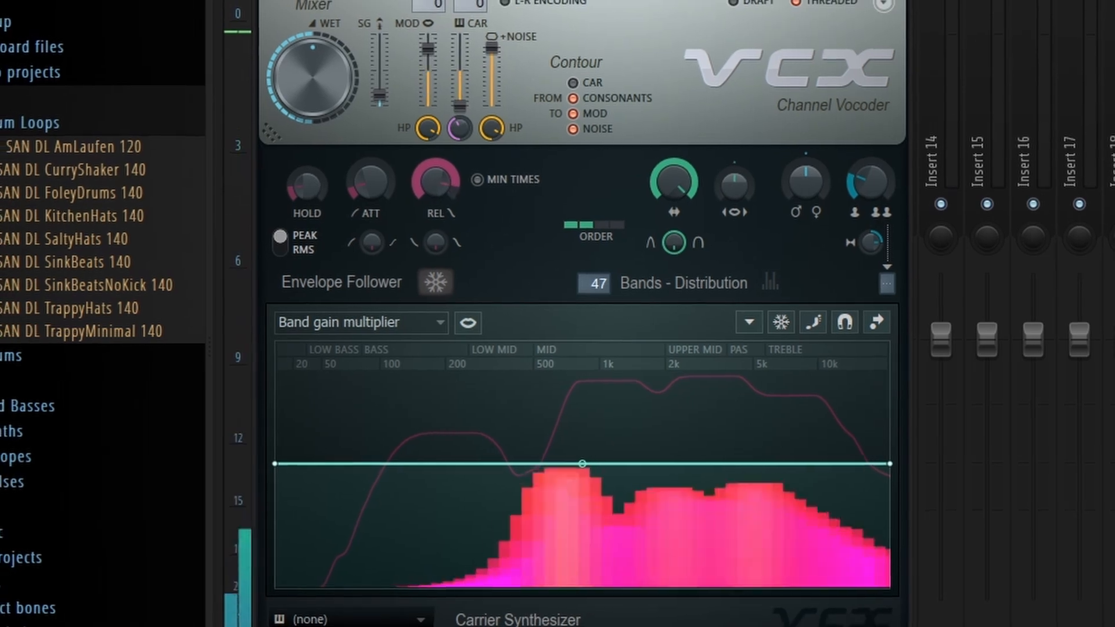
left_click_drag(437, 180, 437, 232)
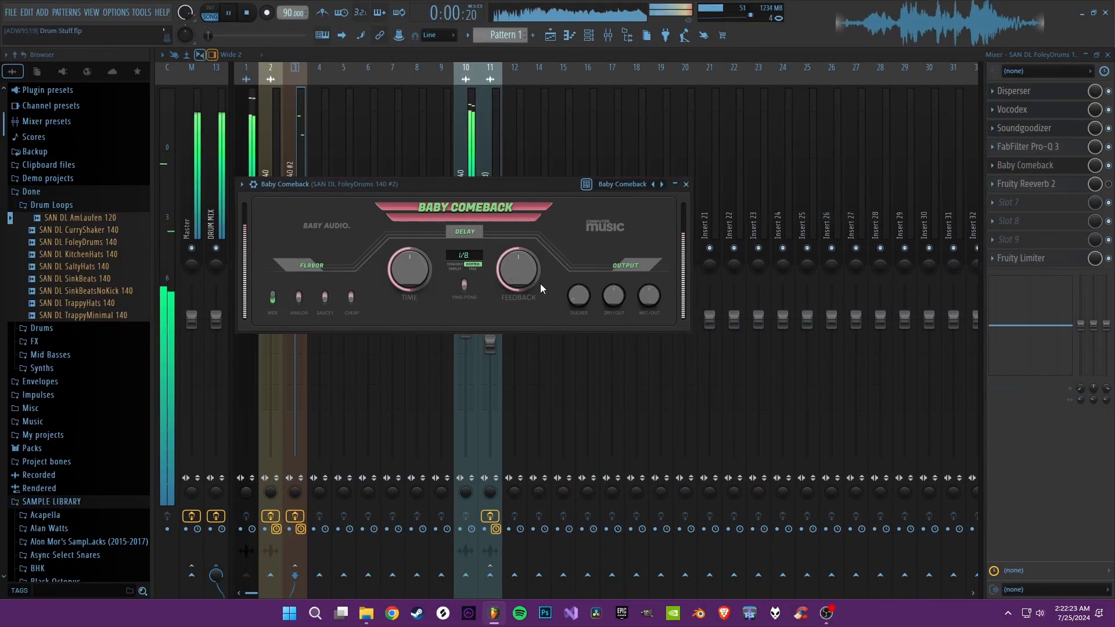
- Move the Baby Comeback delay to the first effect slot and lower its wet output to roughly 10%
left_click_drag(650, 305, 647, 308)
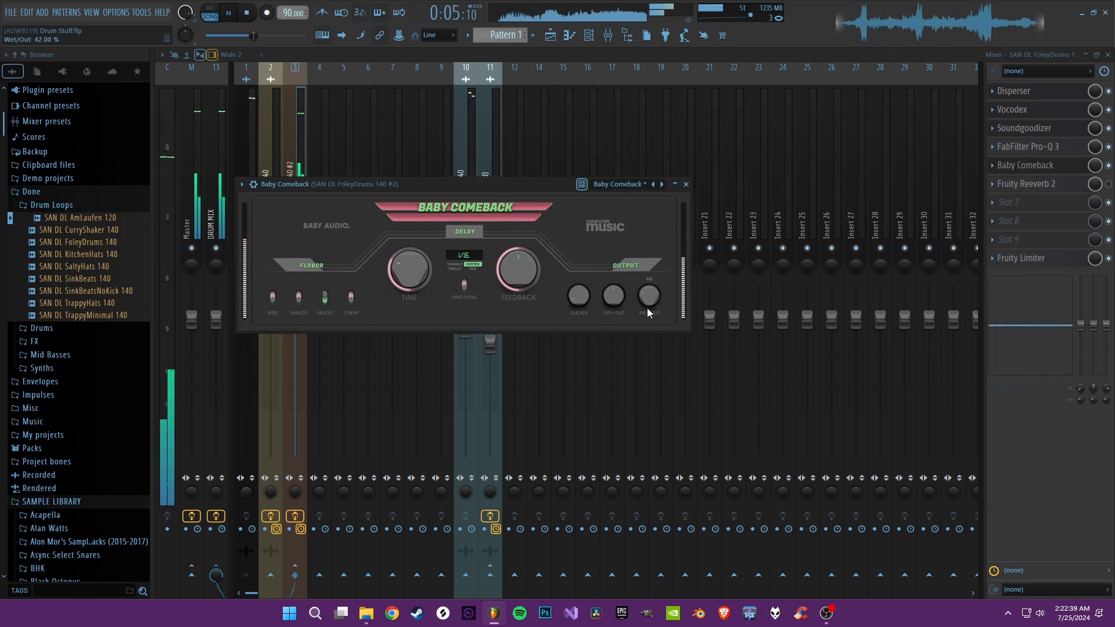
left_click(1063, 173)
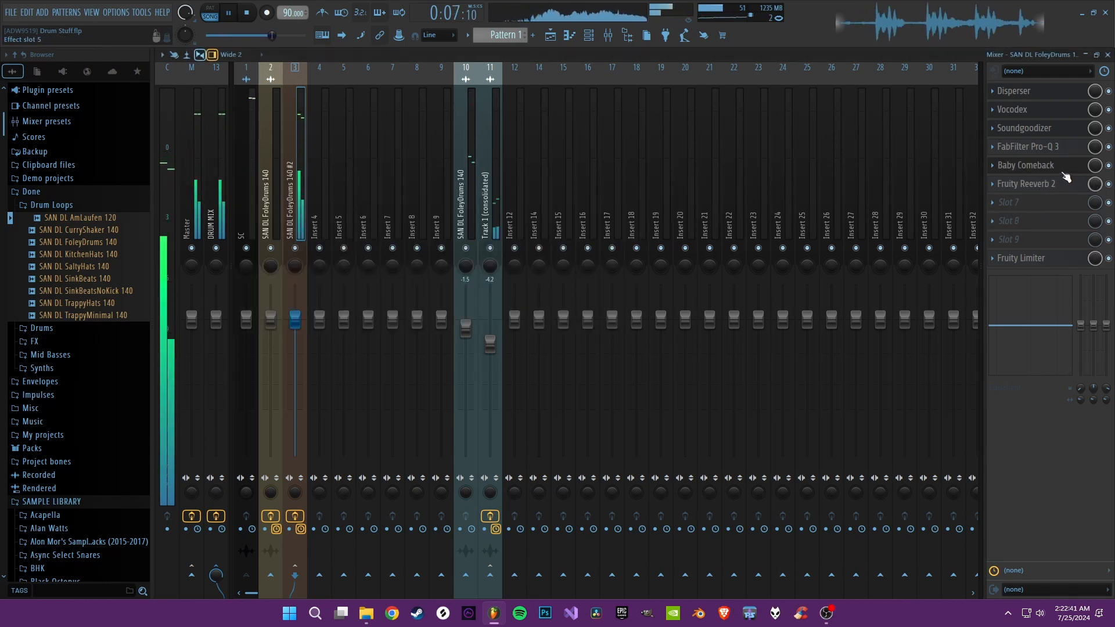
left_click_drag(1077, 172, 1067, 151)
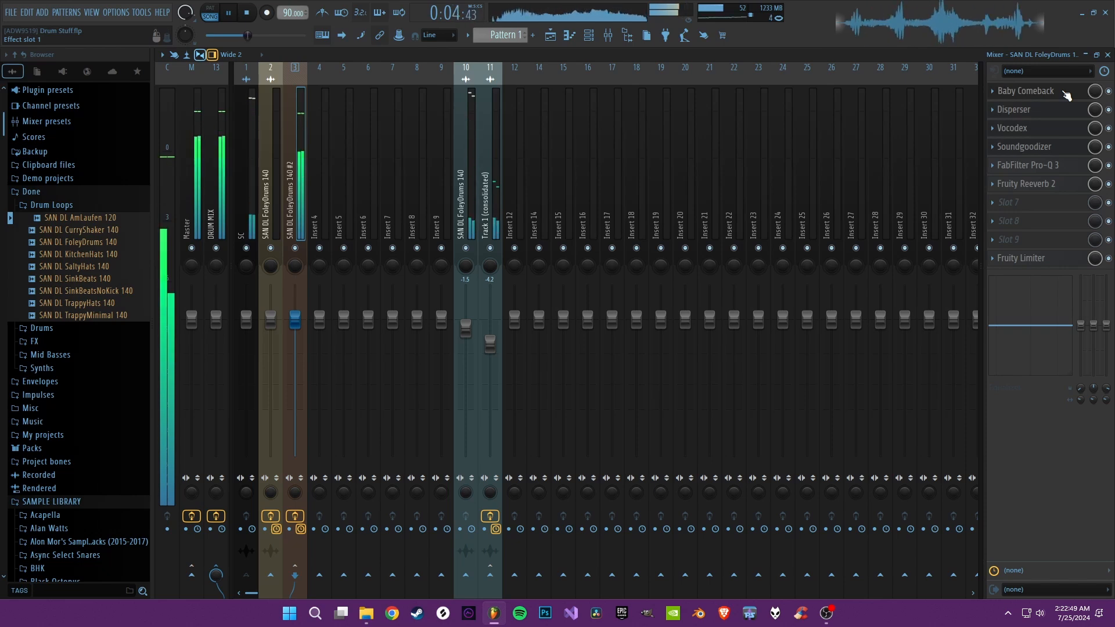
left_click(1067, 92)
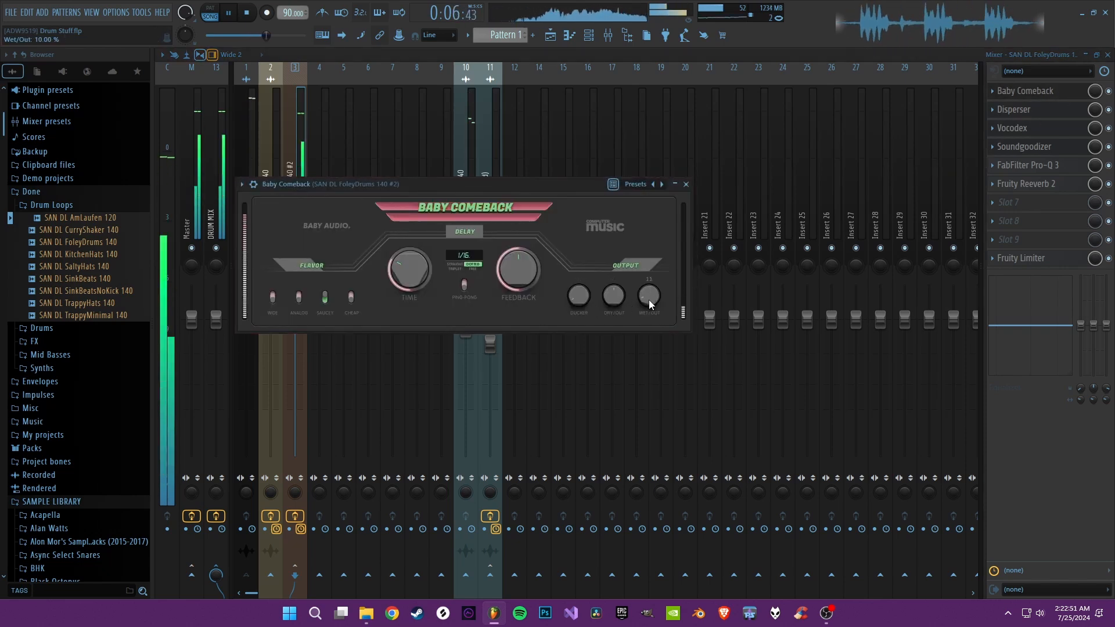
left_click_drag(650, 298, 650, 298)
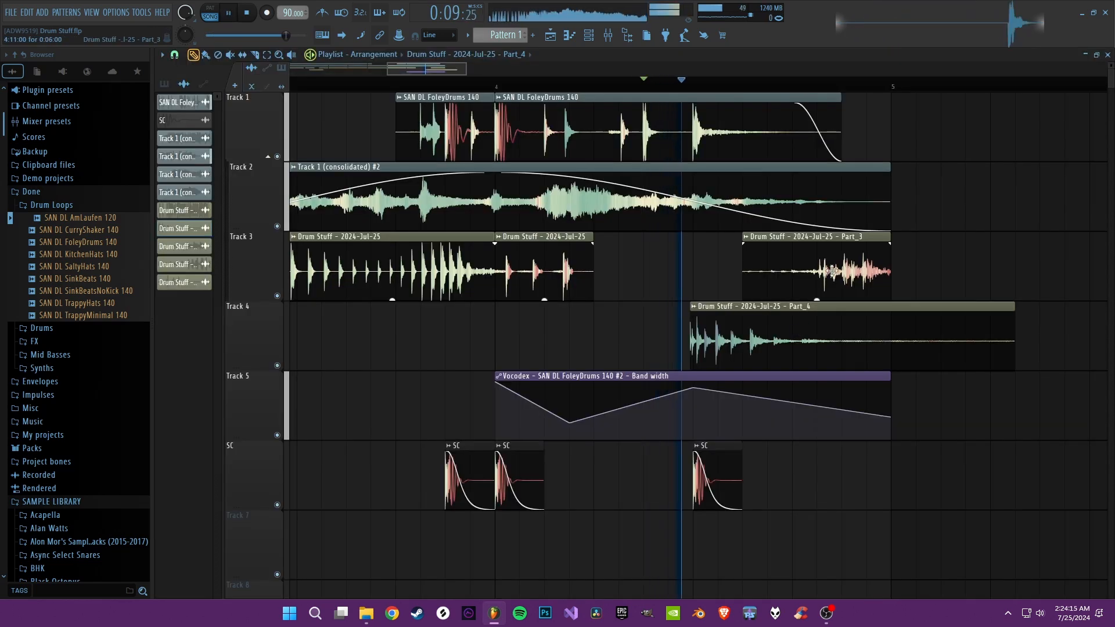
- Move the Drum Stuff Part_4 clip on Track 4 slightly later to 4:09:03 and audition the change
key("space")
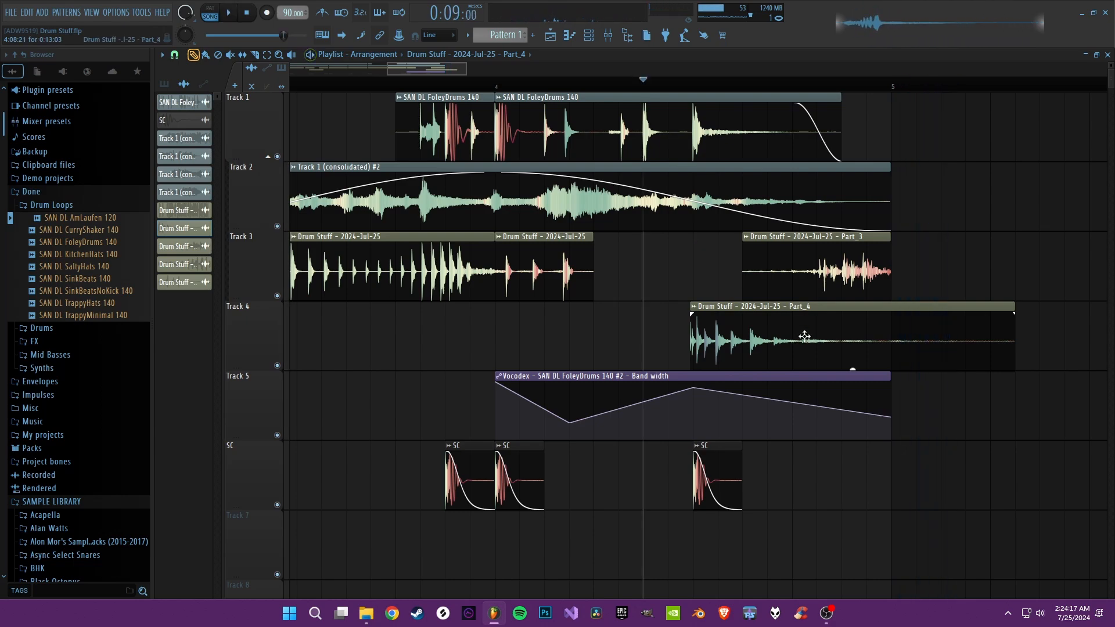
left_click_drag(805, 334, 810, 334)
key("space")
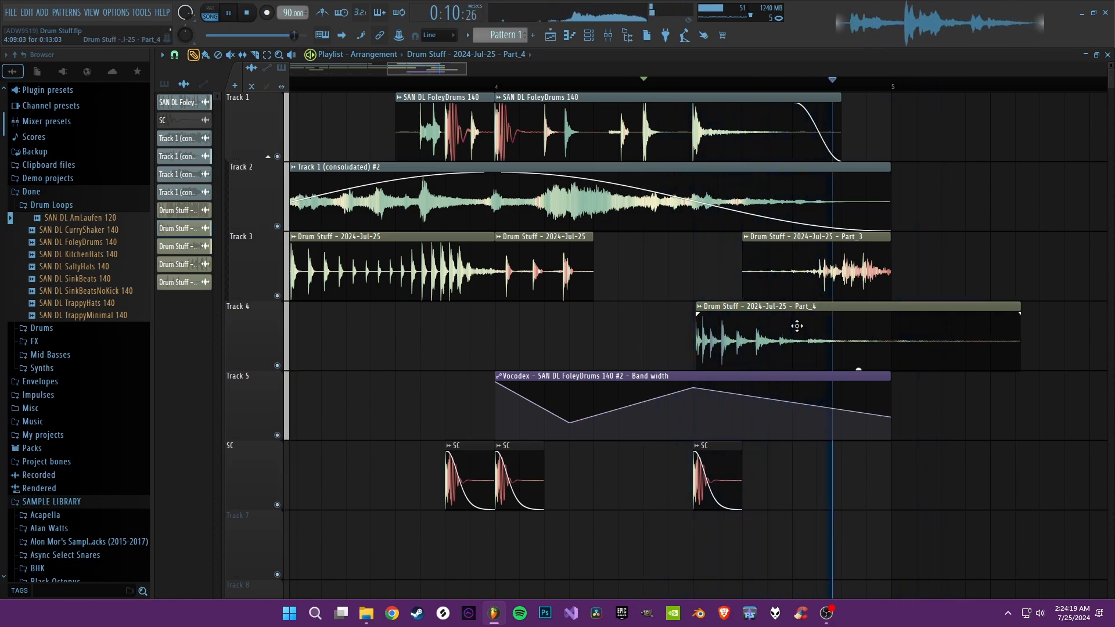
key("space")
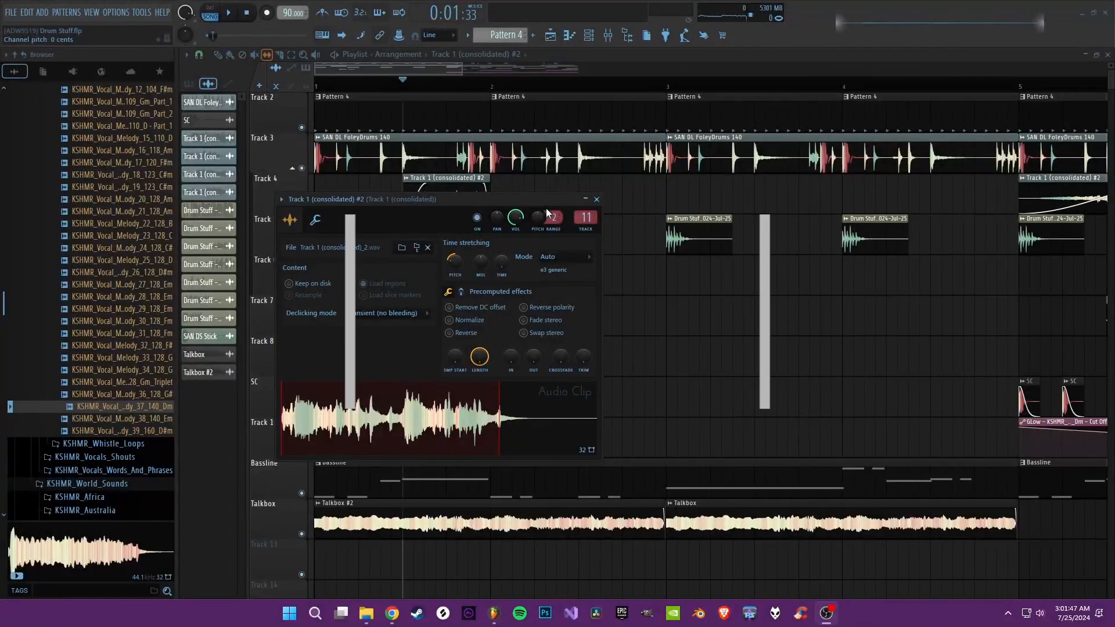
- Close the channel settings of the Track 1 (consolidated) #2 clip
key("Escape")
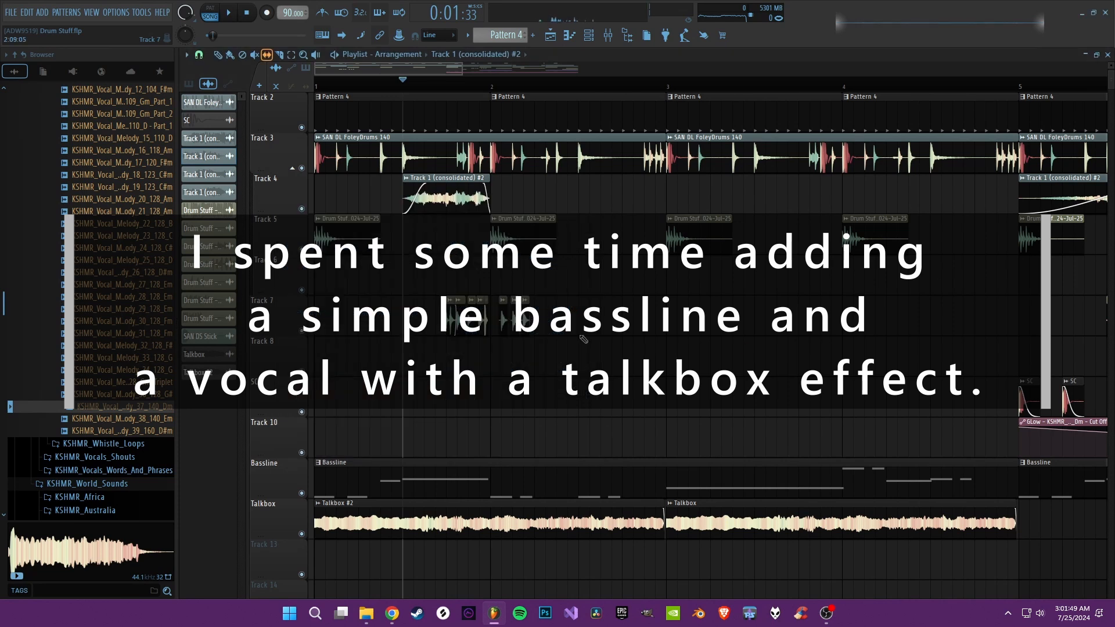
- Audition the Track 1 (consolidated) #2 clip on Track 4 and raise the Pogo amount in its channel settings
key("space")
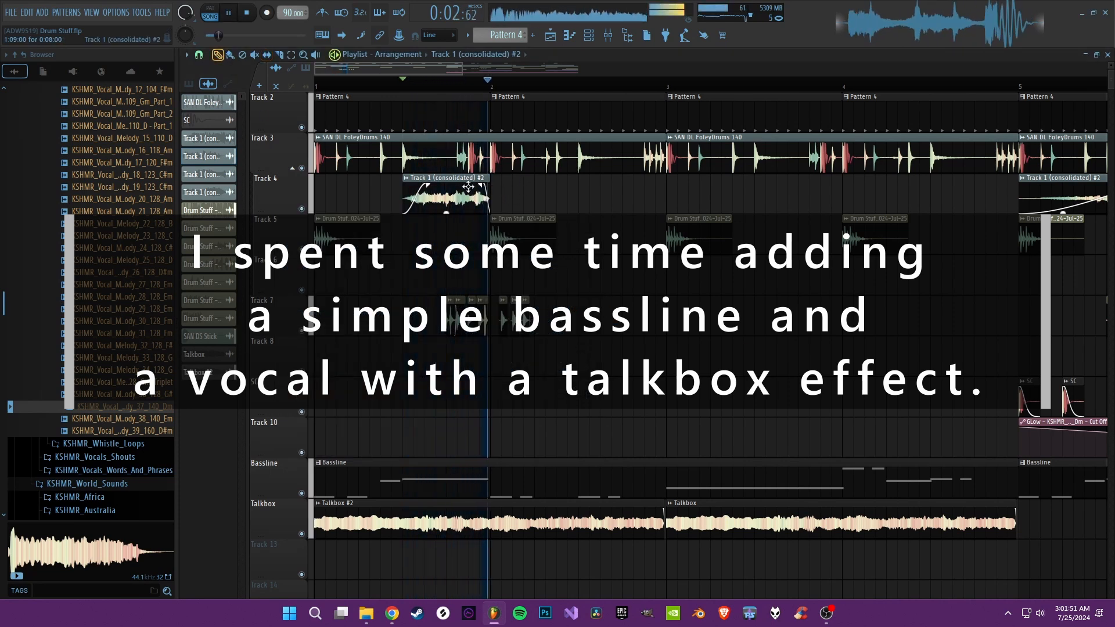
key("space")
double_click(468, 186)
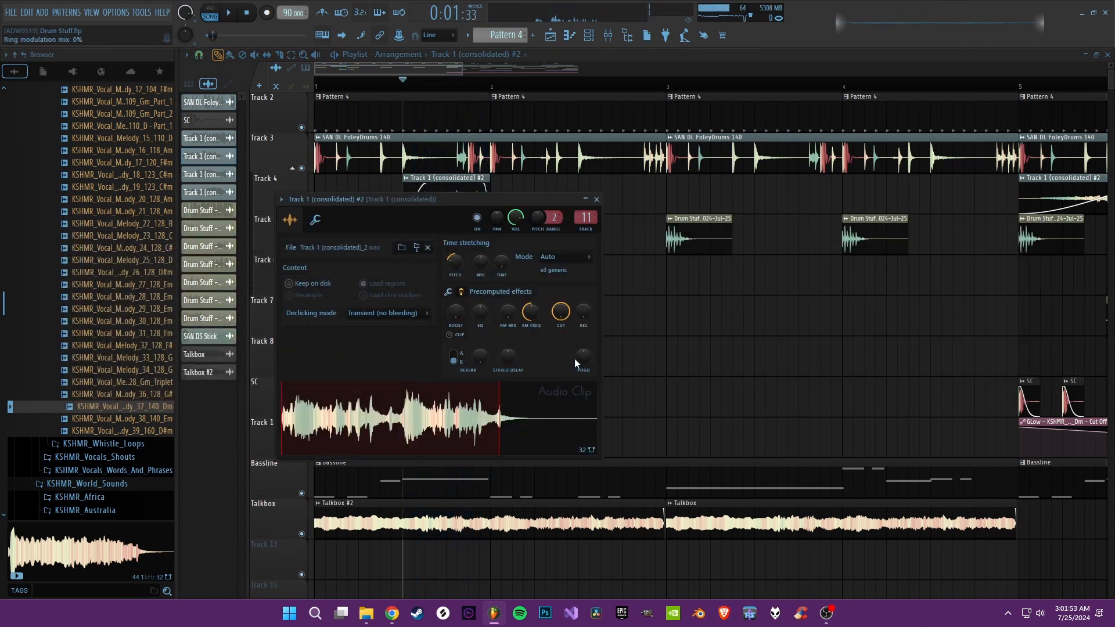
left_click_drag(581, 361, 581, 317)
- Audition the arrangement and continue the evenly spaced short Drum Stuff hits along Track 6 into bar 2
key("space")
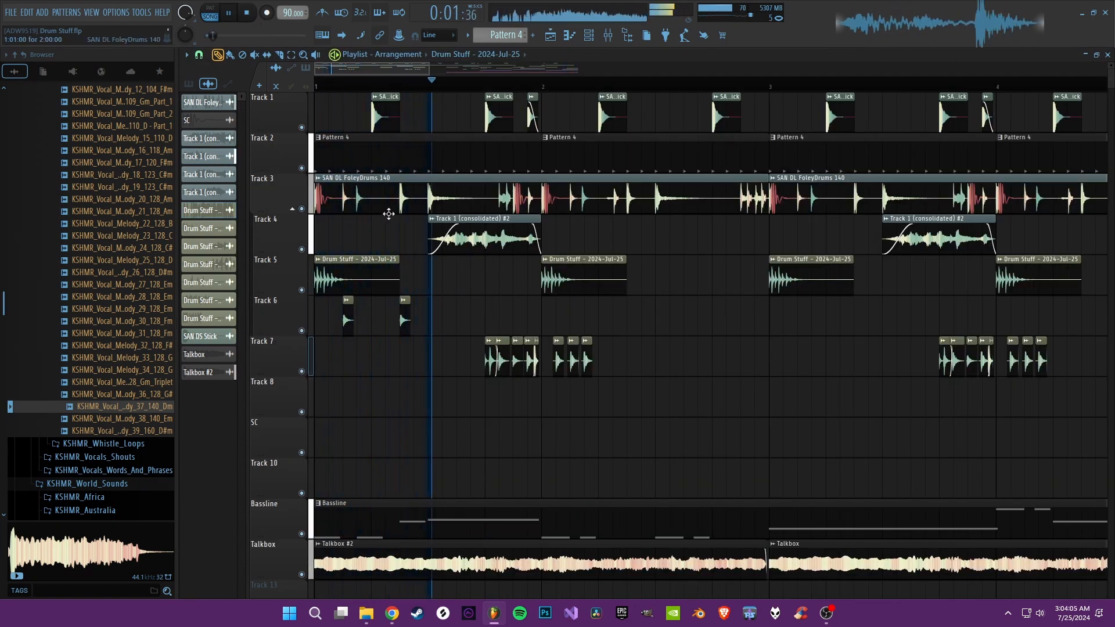
key("space")
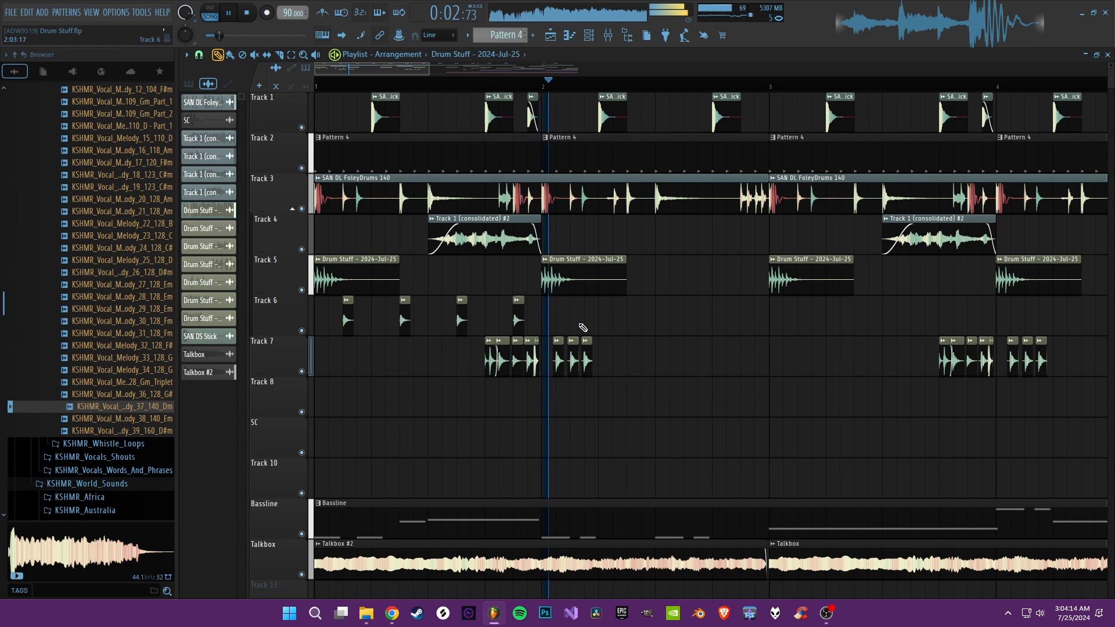
left_click_drag(580, 326, 681, 324)
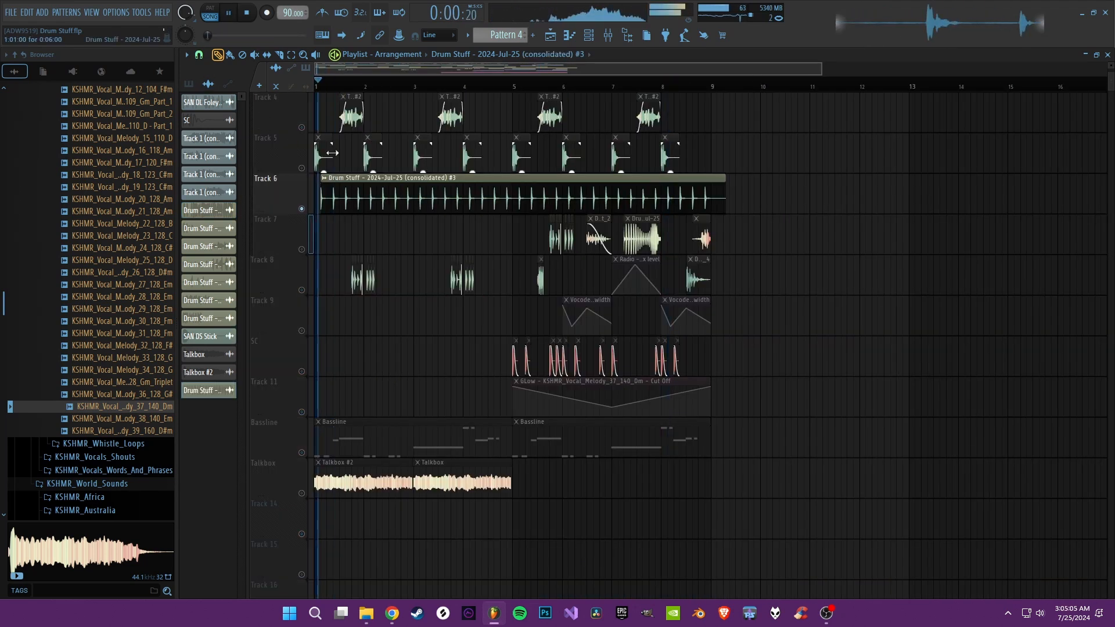
- Load MFreqShifter in slot 3 of the Drum Stuff (consolidated) #3 clip's mixer track and lower its frequency shift
double_click(349, 194)
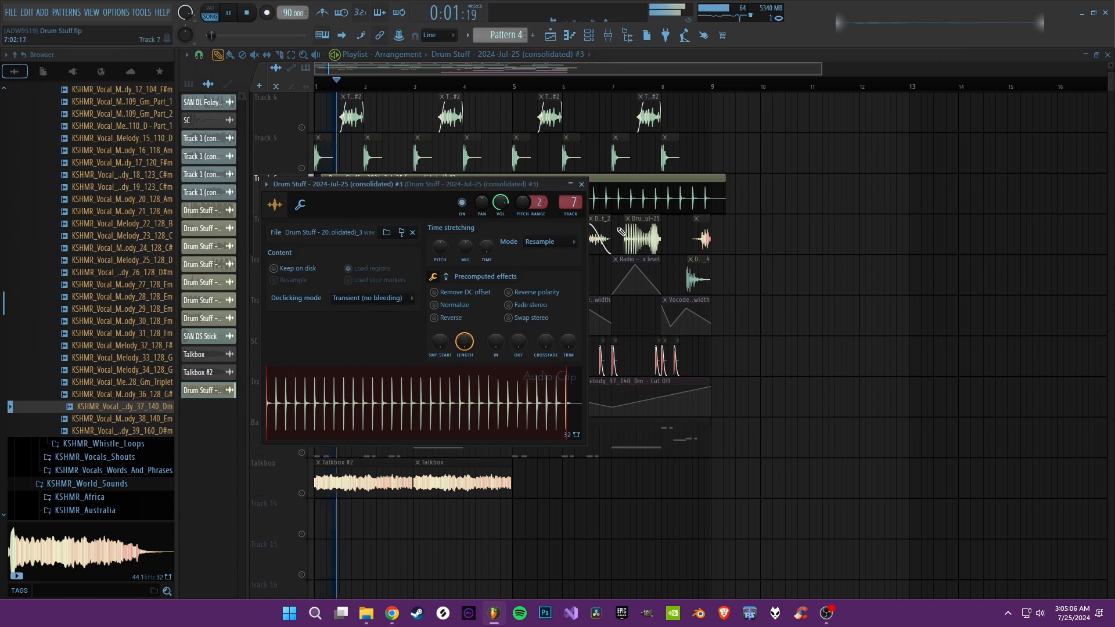
left_click(610, 36)
left_click(1015, 184)
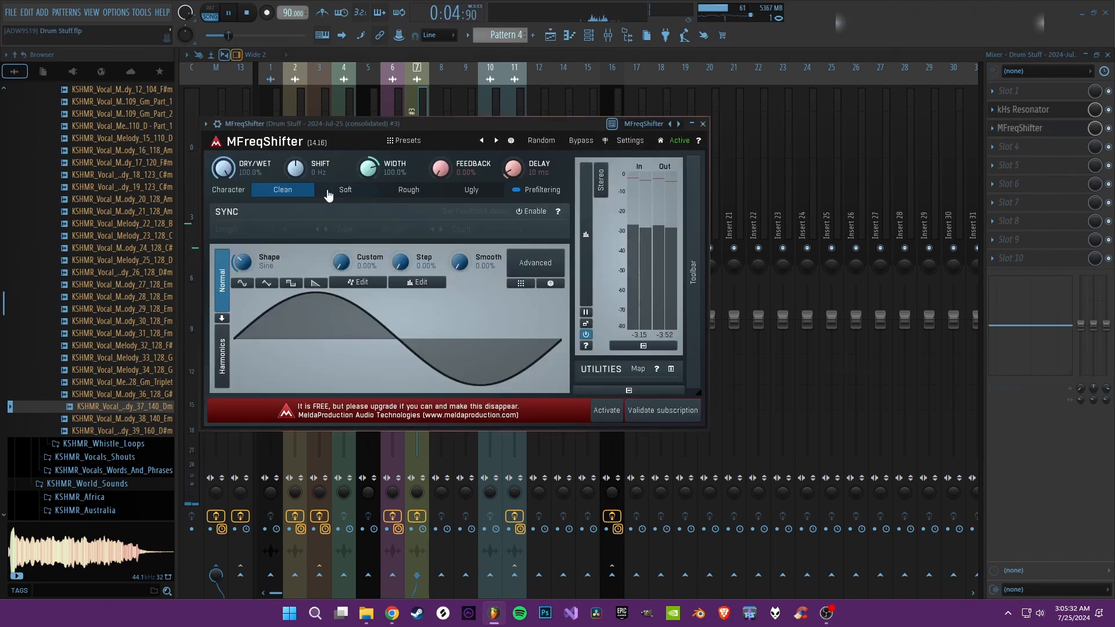
left_click_drag(295, 169, 295, 213)
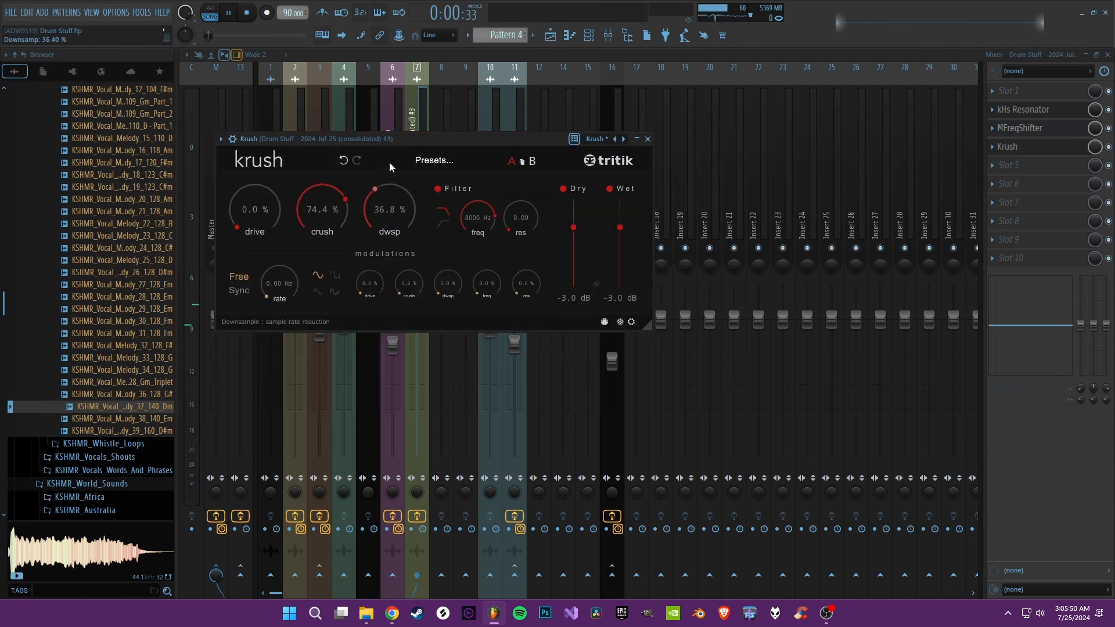
- In Krush, set drive to 38.4%, downsampling to 20.4% and the lowpass frequency to 983 Hz, then adjust the filter resonance
left_click_drag(389, 162, 392, 157)
left_click_drag(386, 205, 383, 234)
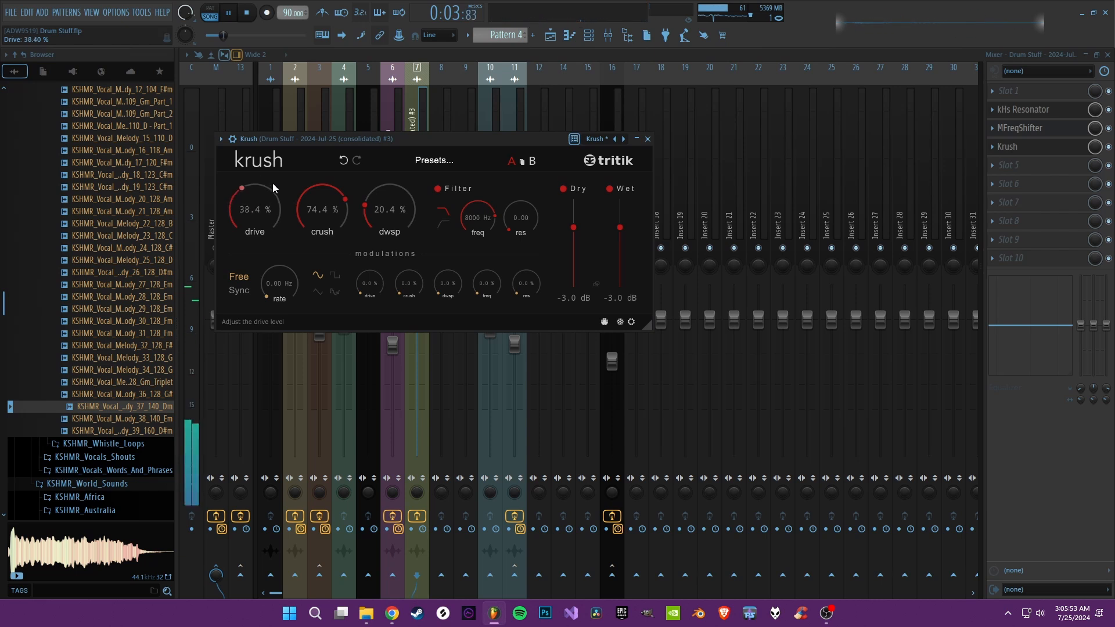
left_click_drag(481, 226, 455, 279)
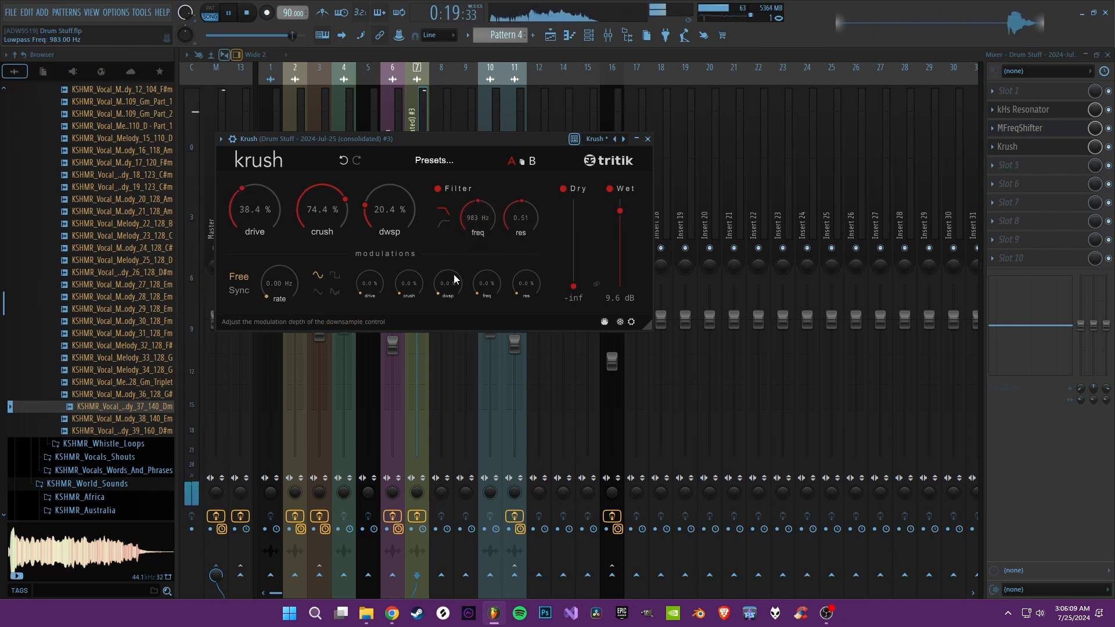
left_click_drag(516, 217, 512, 224)
- Load the Baby Comeback delay in slot 5 of the same mixer track and lower its delay time
left_click(1009, 164)
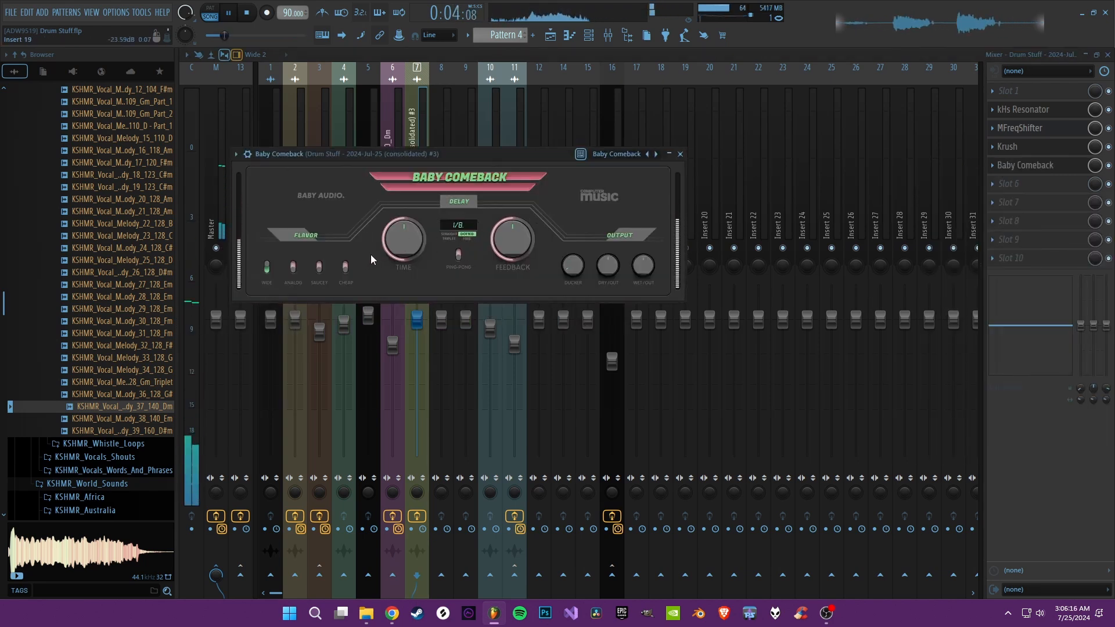
left_click_drag(408, 242, 402, 252)
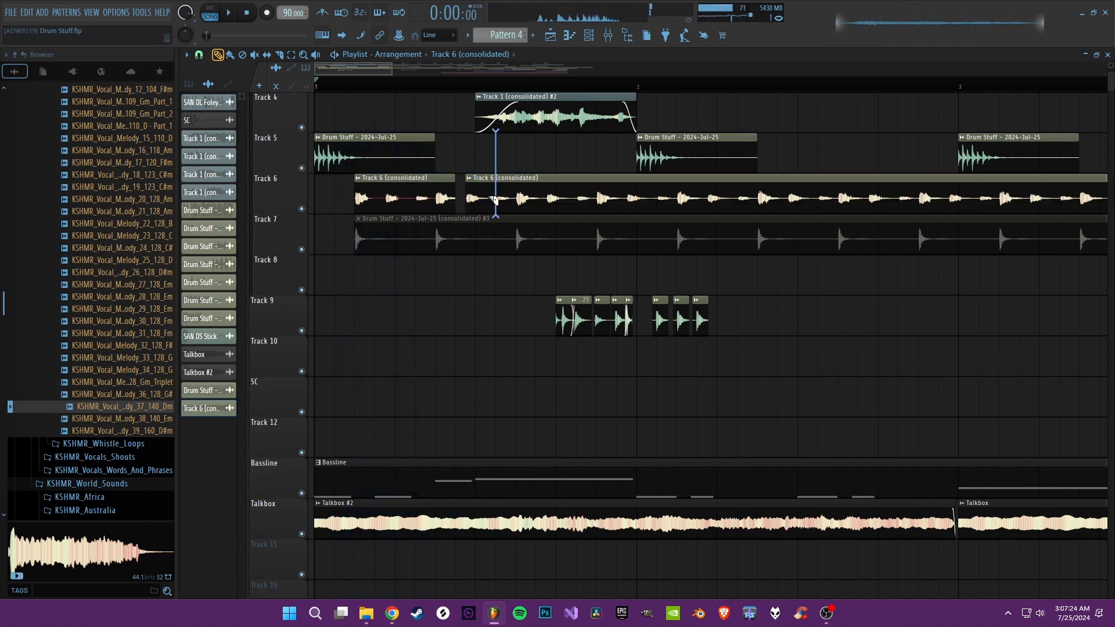
- Audition the Track 6 (consolidated) clip and slice it near the middle of bar 1
key("space")
right_click(487, 201)
left_click_drag(494, 199, 516, 177)
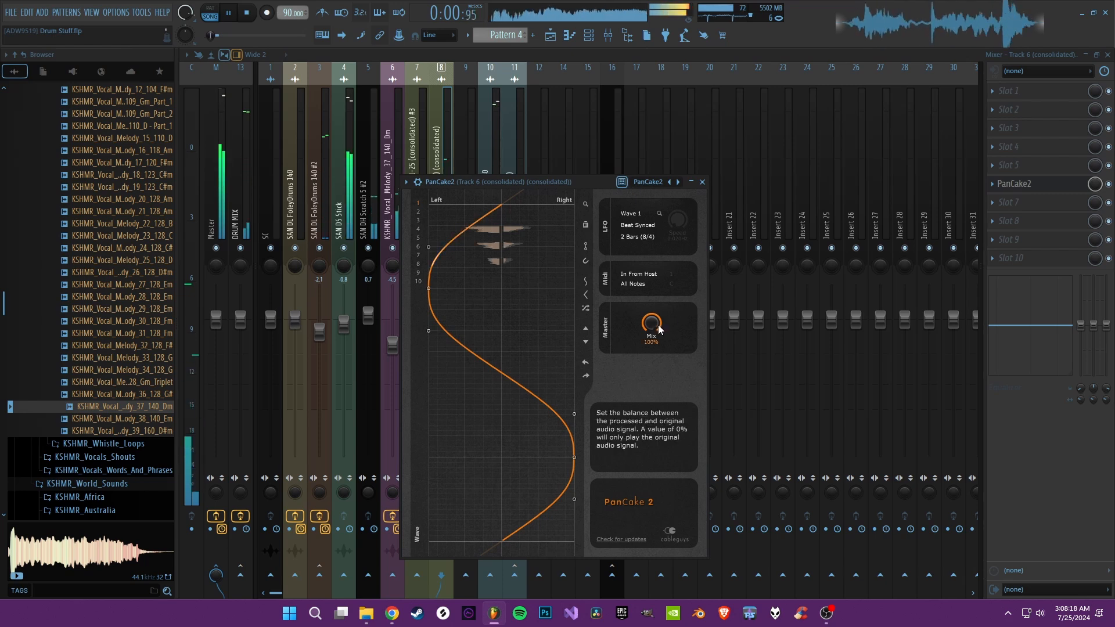
- Set PanCake2's LFO length to 1/8d (3/16) on the Track 6 (consolidated) mixer track and lower its mix
left_click(637, 236)
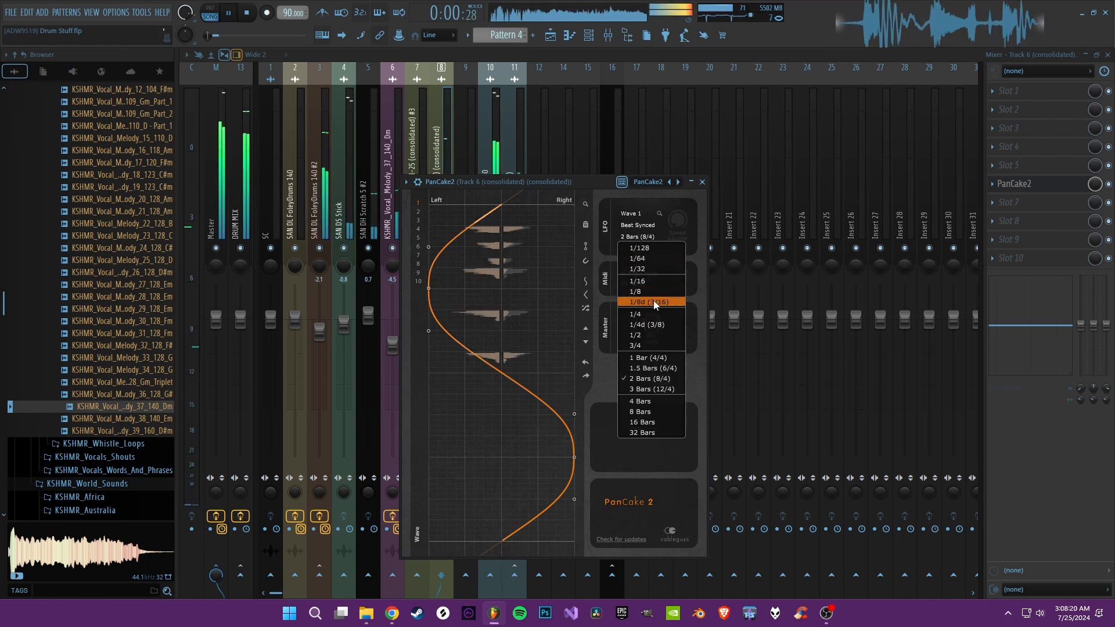
left_click(650, 300)
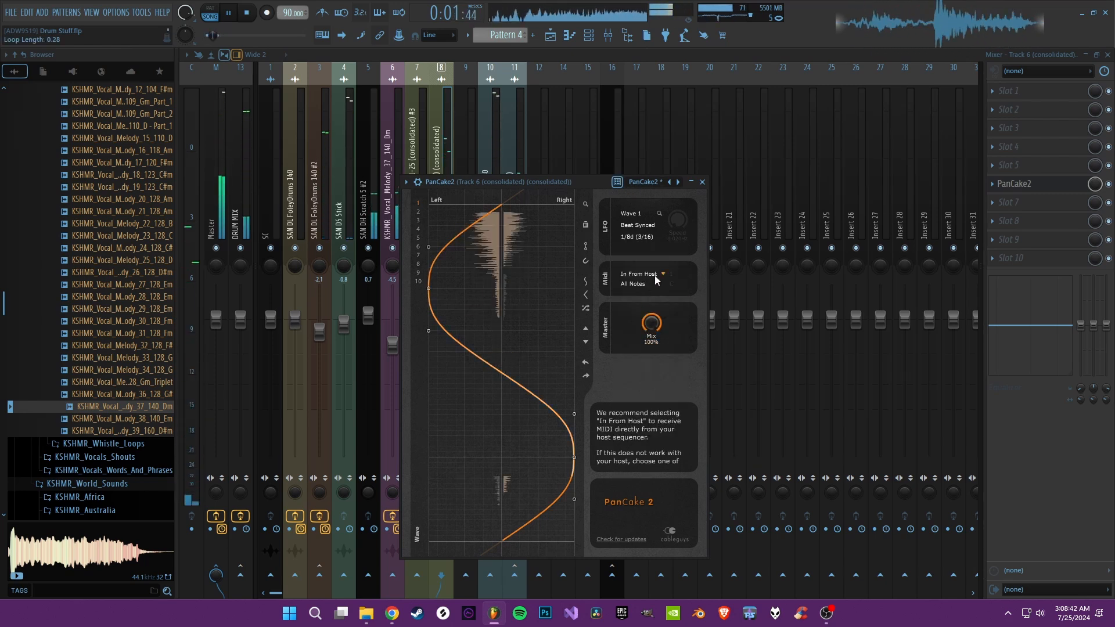
mouse_move(651, 323)
left_mouse_down()
mouse_move(651, 360)
mouse_move(654, 330)
left_mouse_up()
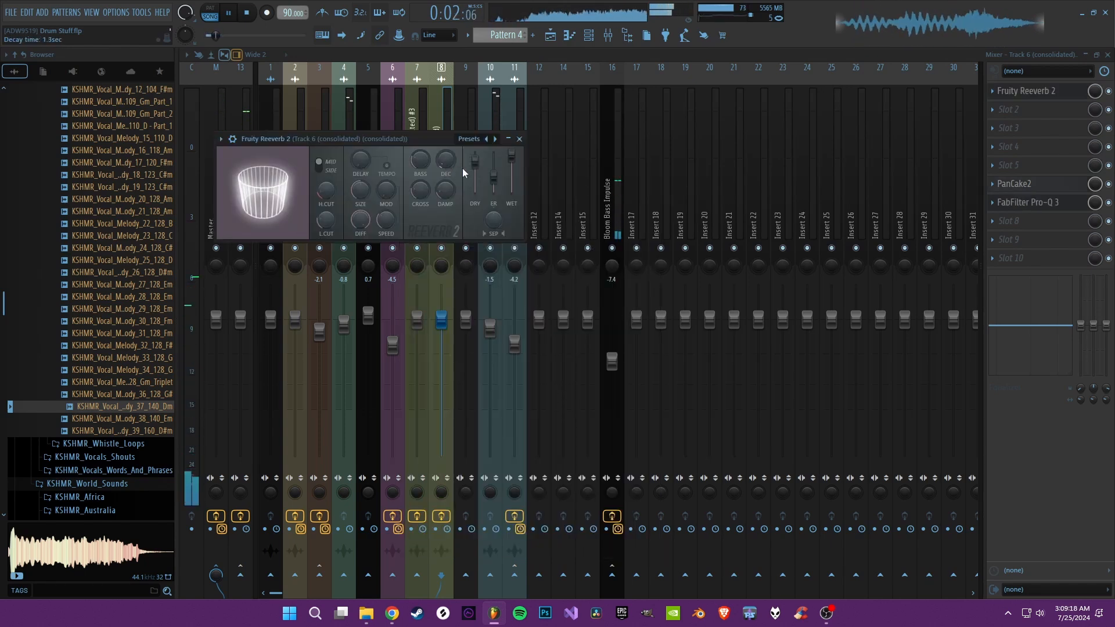
- Lower the dry level of Fruity Reeverb 2 on the Track 6 (consolidated) mixer track to about 38%
left_click(475, 162)
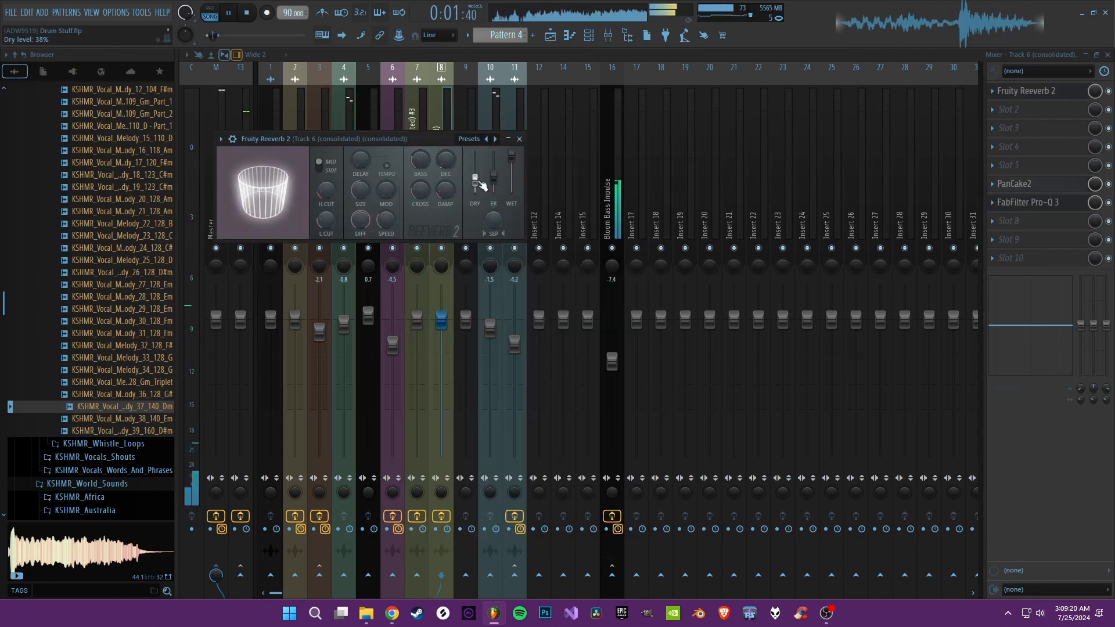